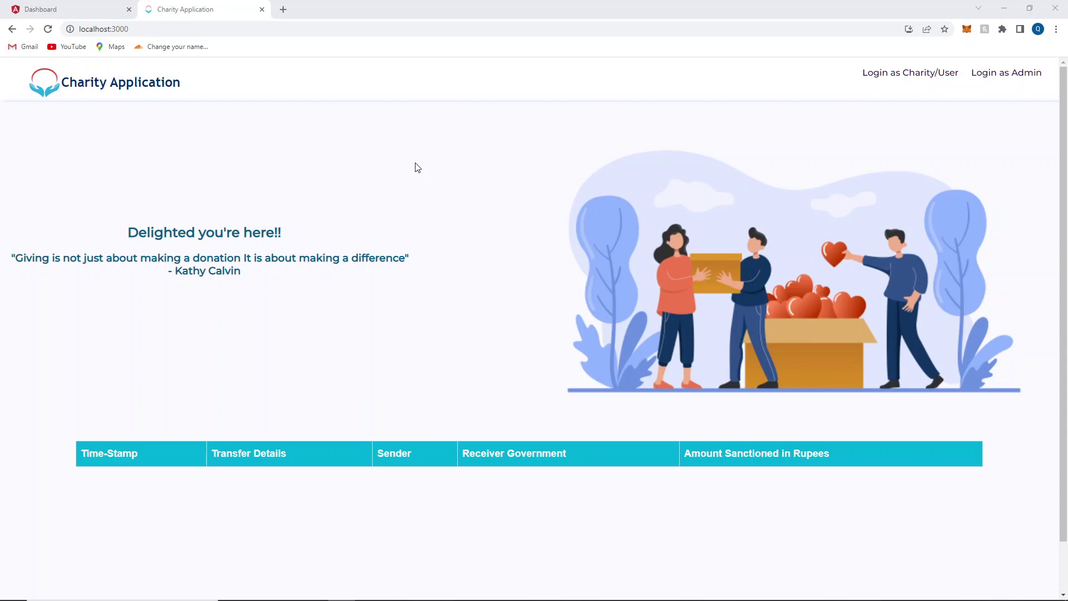
Step: Switch to the Dashboard tab showing the Admin Login page at localhost:4200/adminlogin
left_click(100, 10)
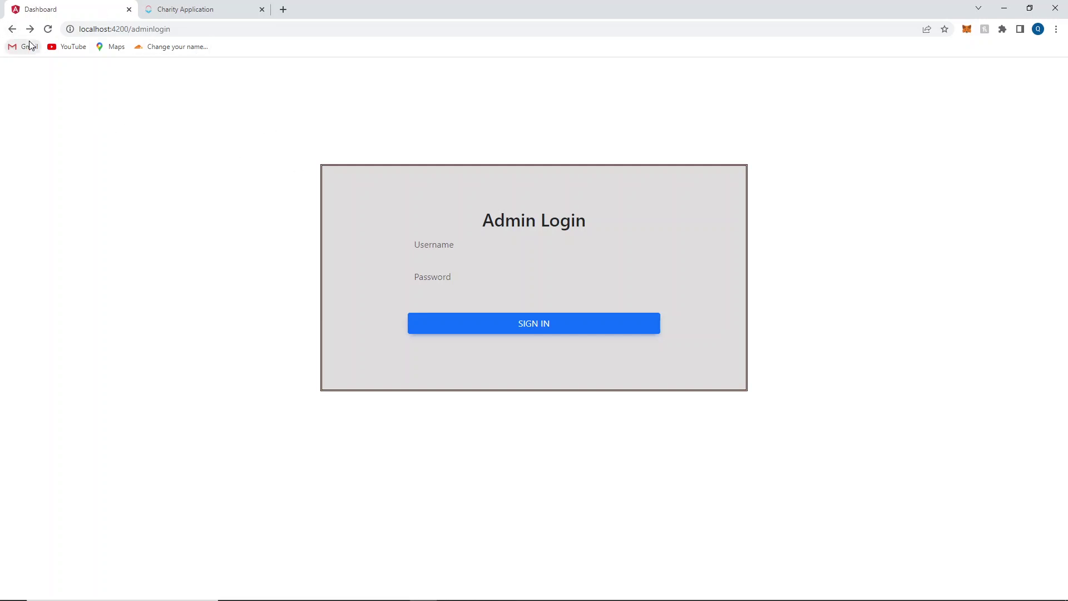
left_click(11, 29)
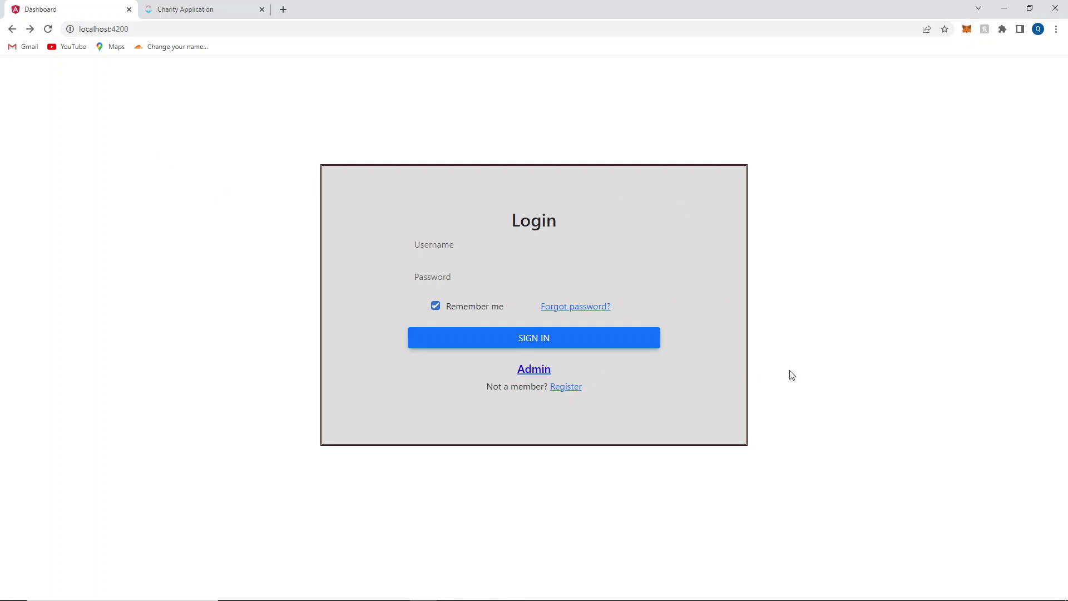
left_click(532, 373)
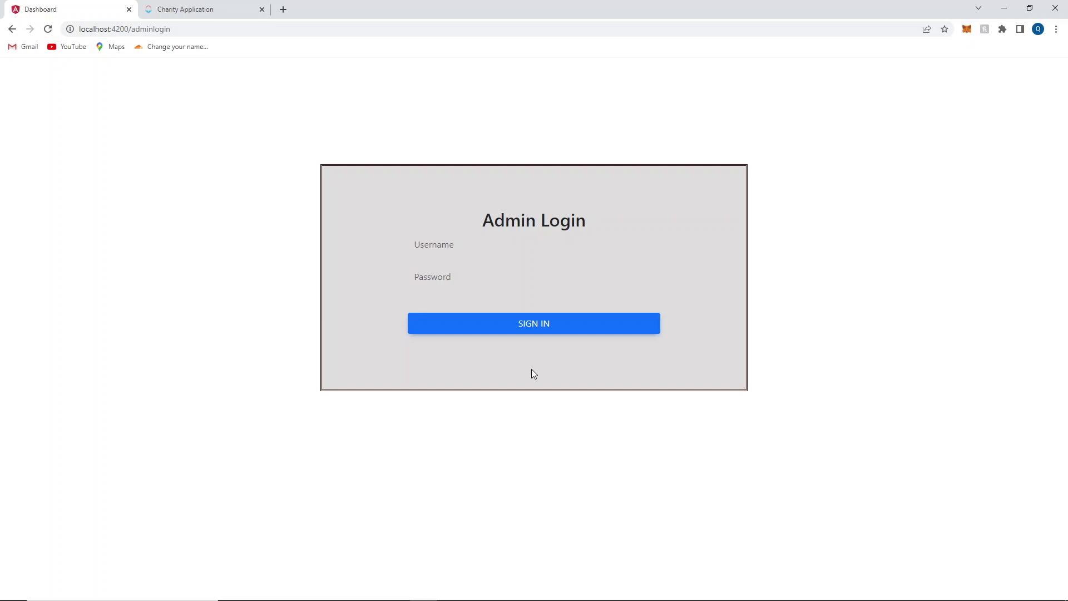
left_click(506, 245)
Step: Sign in with the admin username and password, dismissing the breach warning and save-password prompt
type("a")
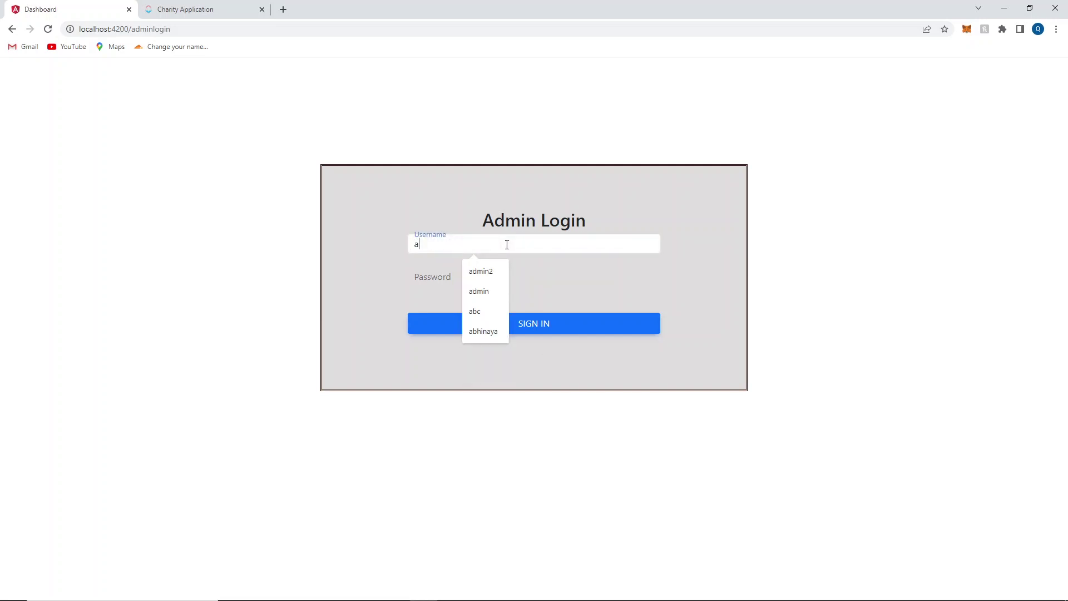
type("dmin2")
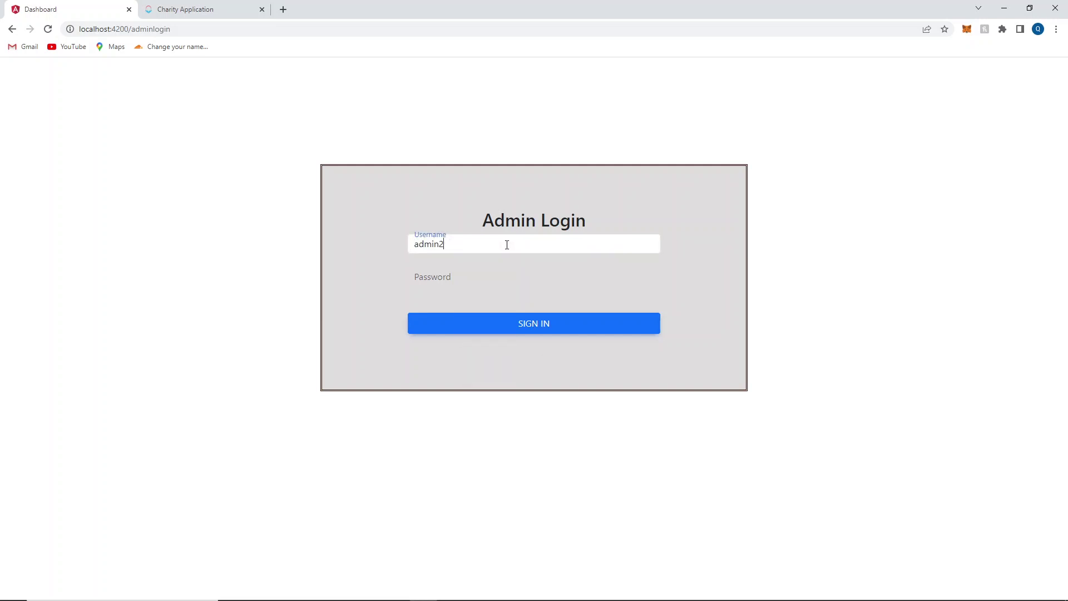
key("Tab")
type("123")
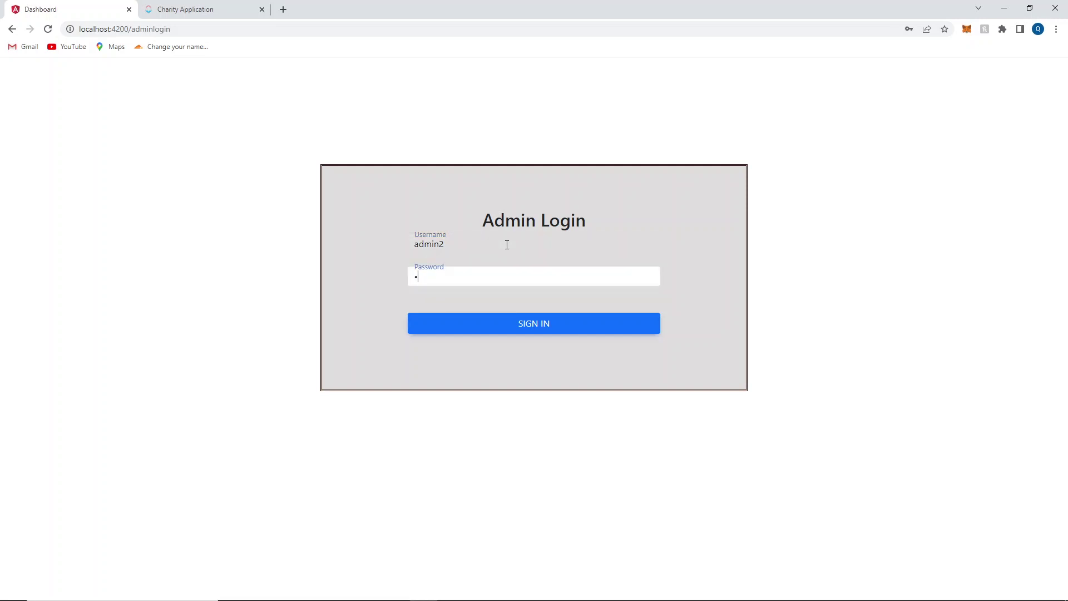
type("4")
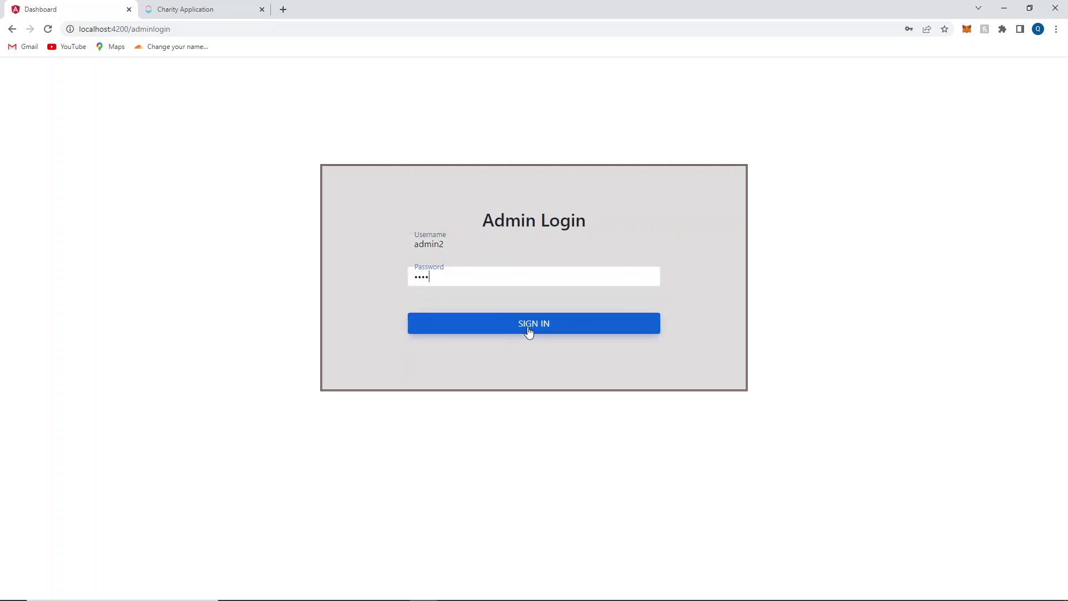
left_click(527, 326)
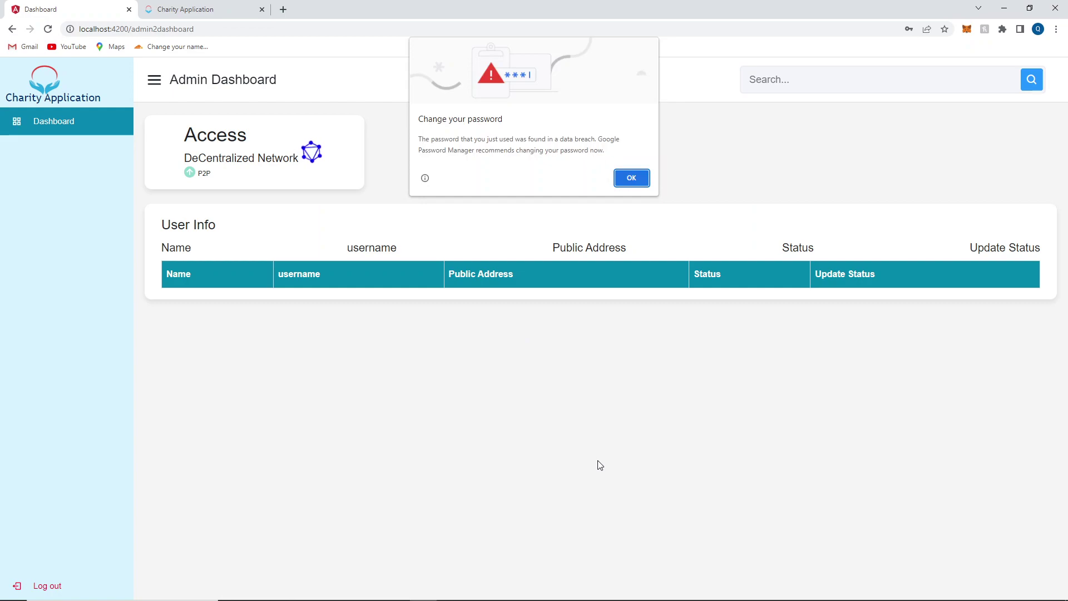
left_click(638, 179)
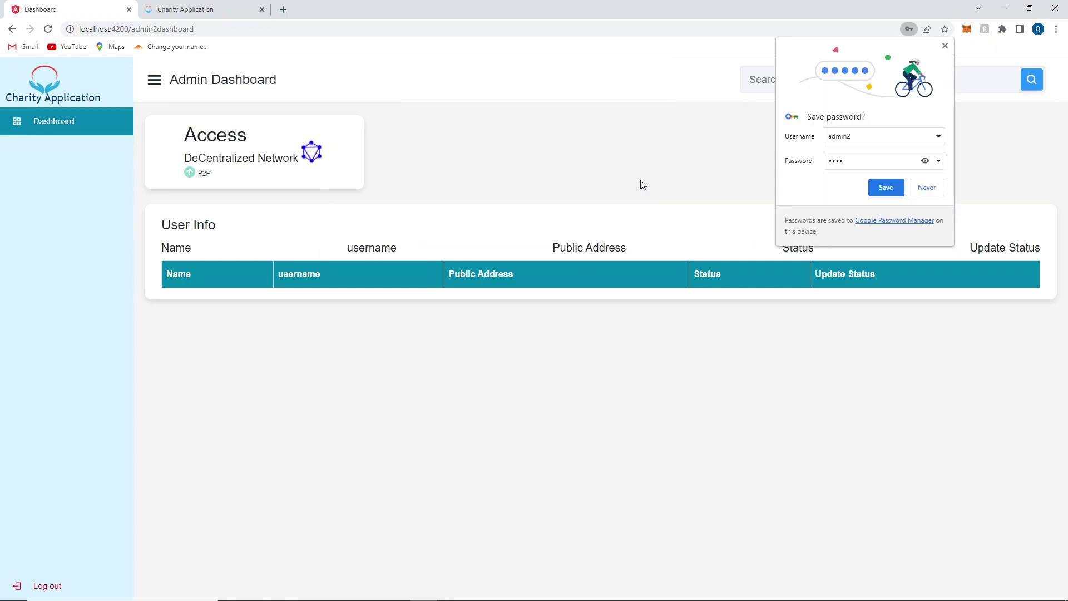
left_click(934, 191)
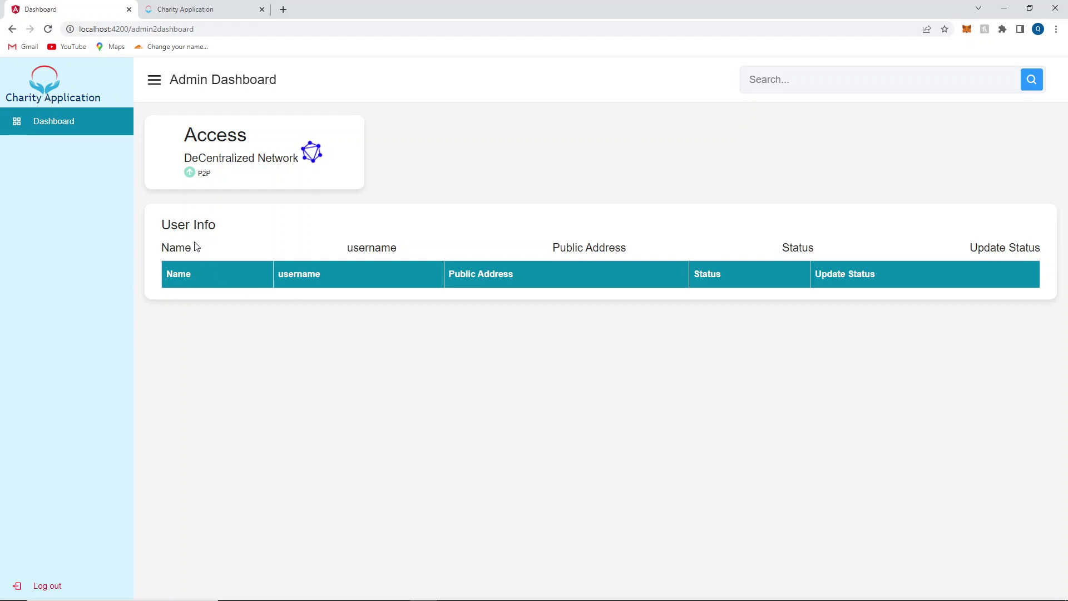
Step: Open the P2P decentralized network access page at localhost:3000/admin in a new tab
triple_click(202, 222)
left_click(305, 236)
left_click(194, 174)
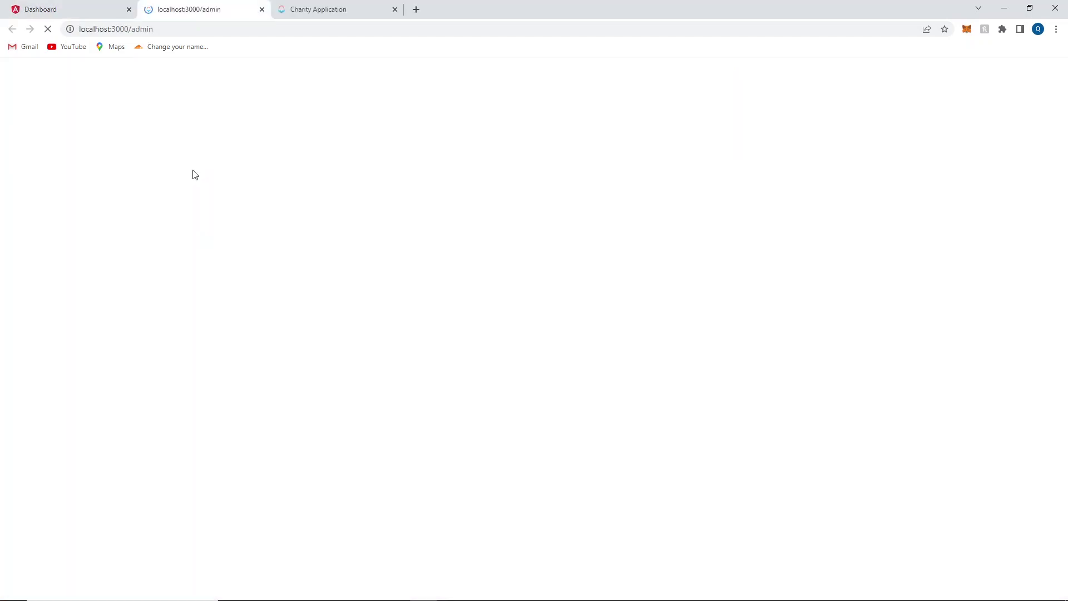
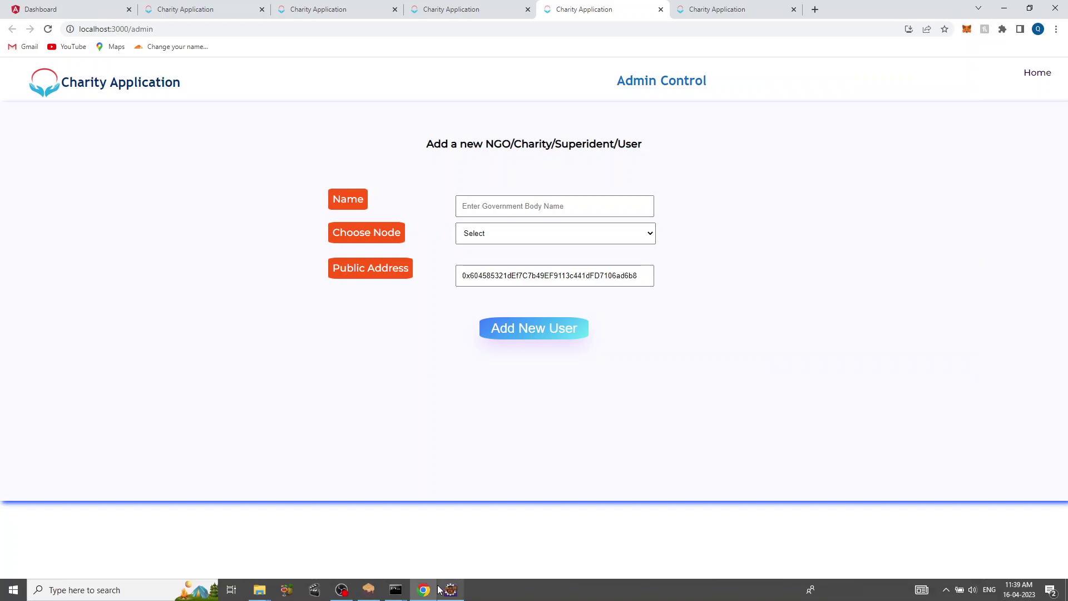
Step: Import the first Ganache account into MetaMask using its copied private key
left_click(396, 589)
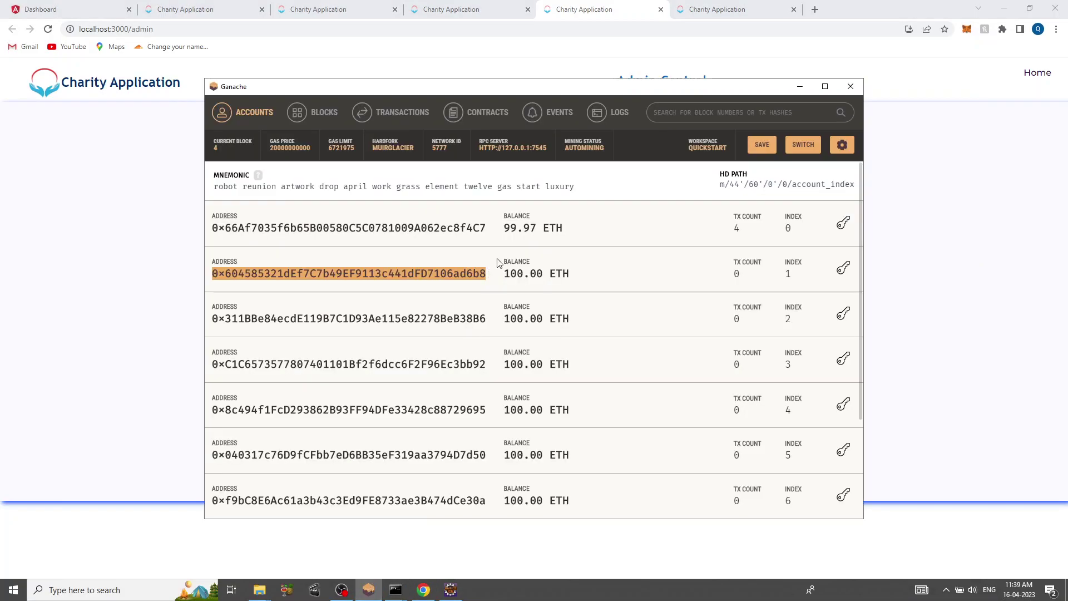
left_click(841, 222)
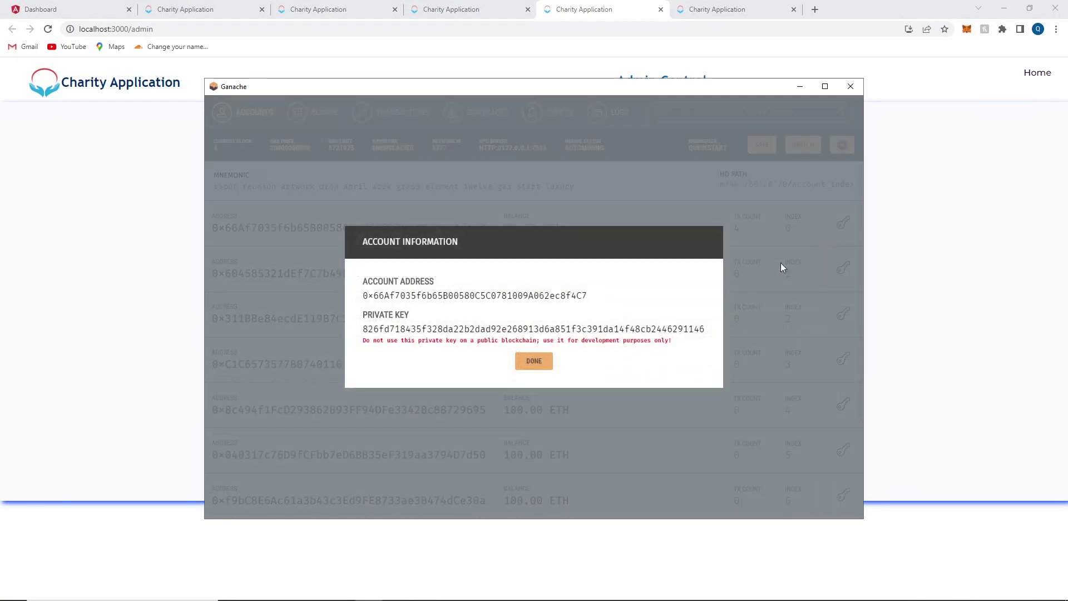
double_click(638, 328)
left_click(1017, 185)
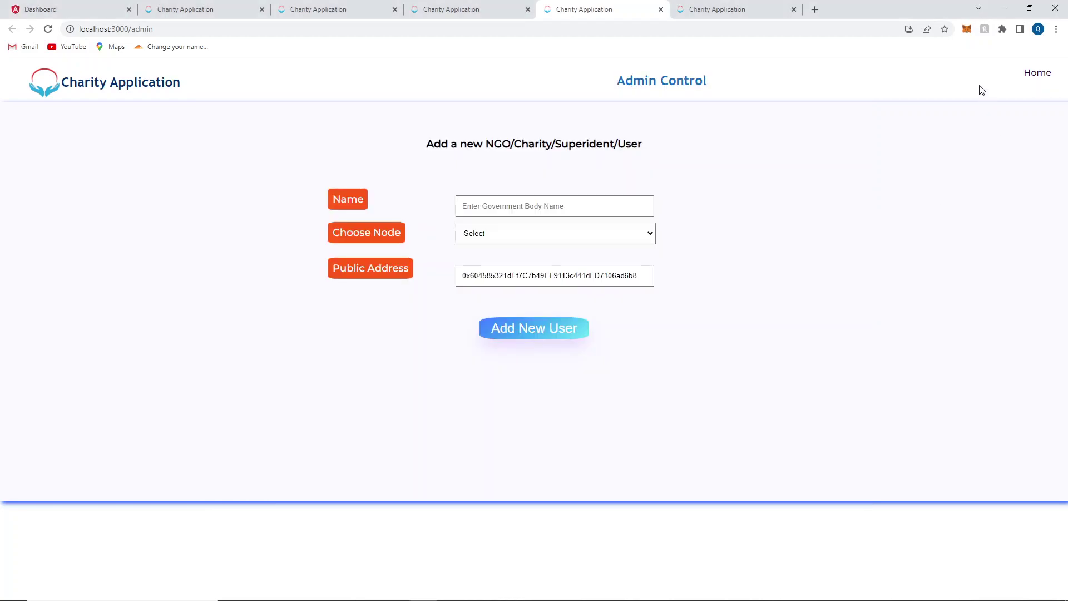
left_click(966, 30)
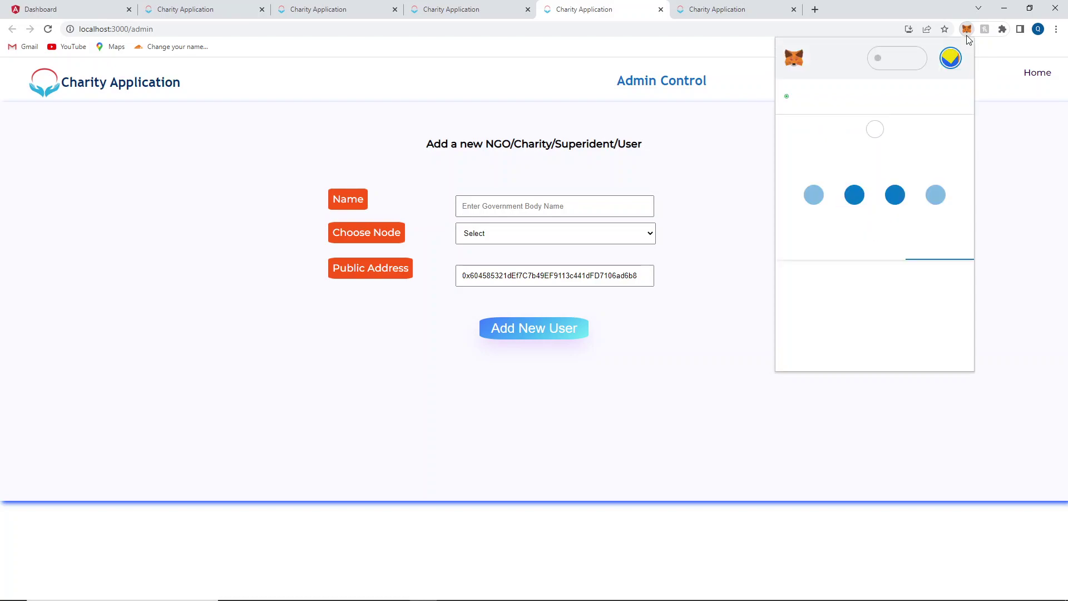
left_click(948, 59)
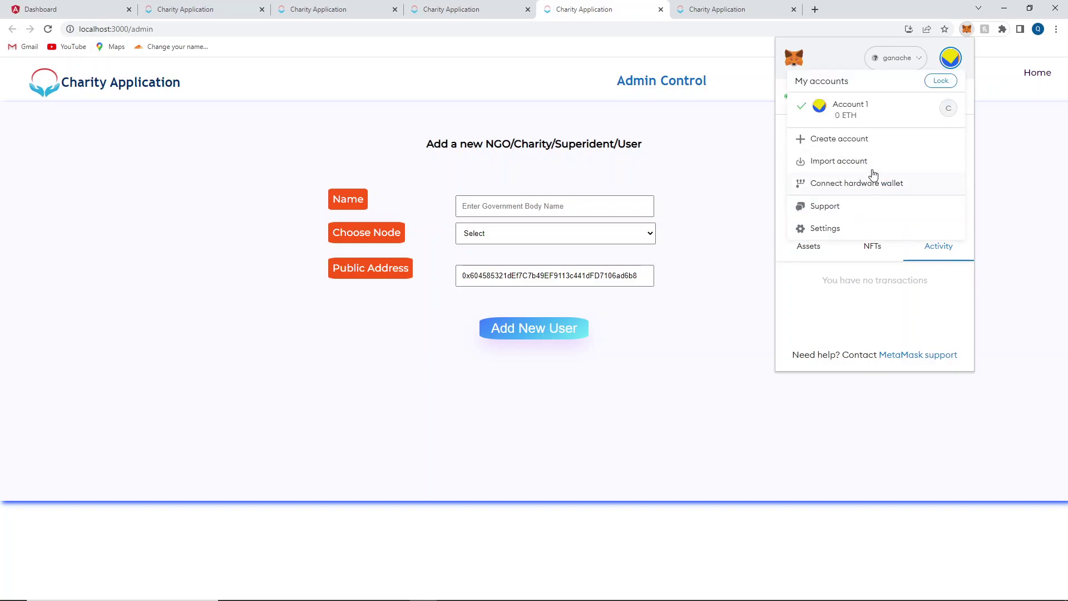
left_click(874, 162)
key("ctrl+v")
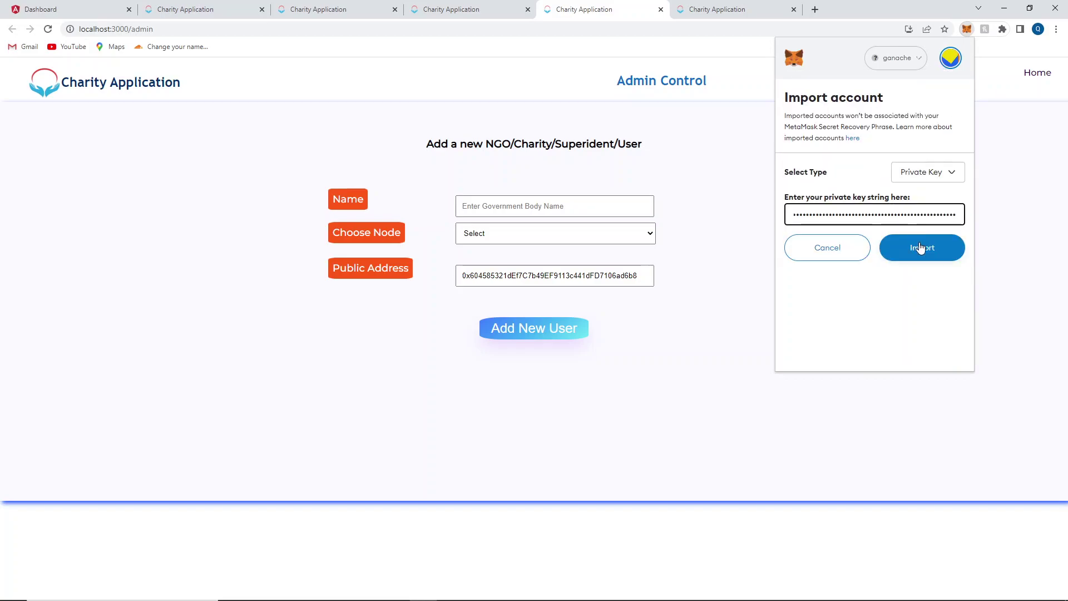
left_click(921, 247)
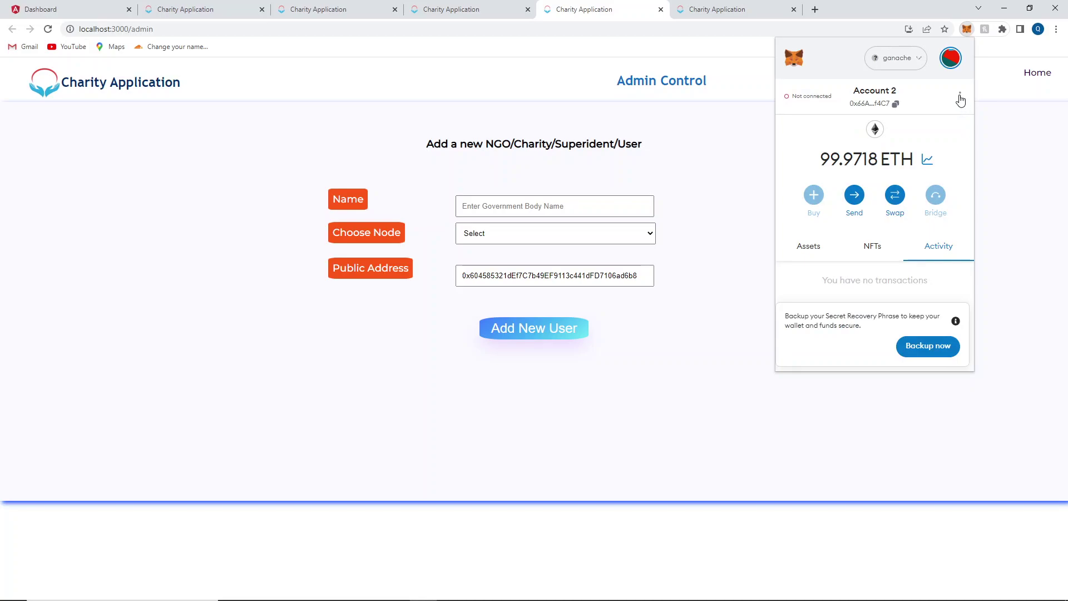
Step: Rename the imported account to Admin and connect it to localhost:3000
left_click(959, 97)
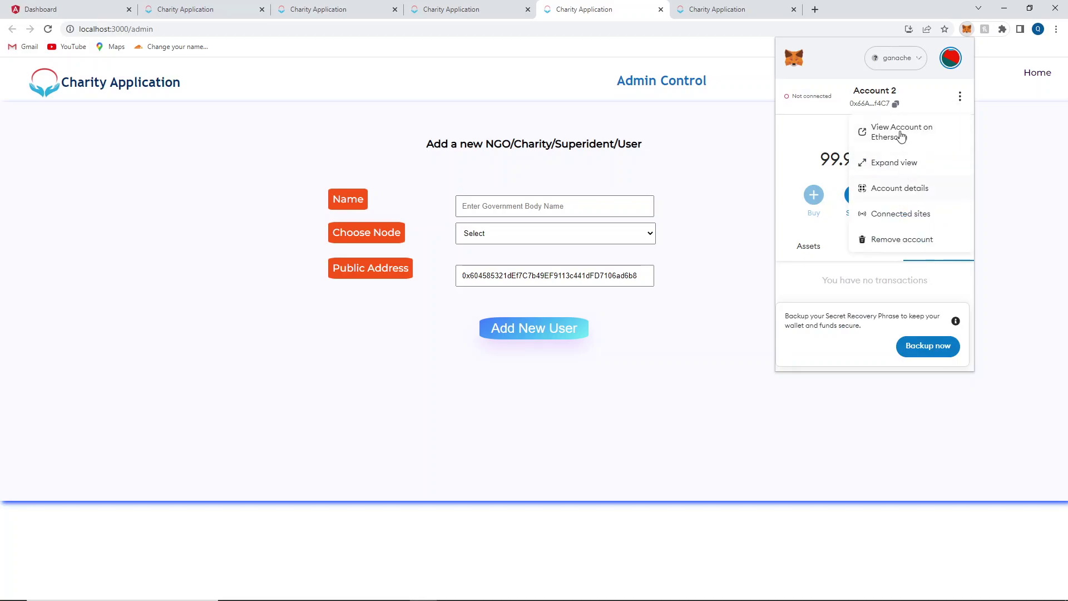
left_click(901, 188)
left_click(900, 106)
triple_click(900, 105)
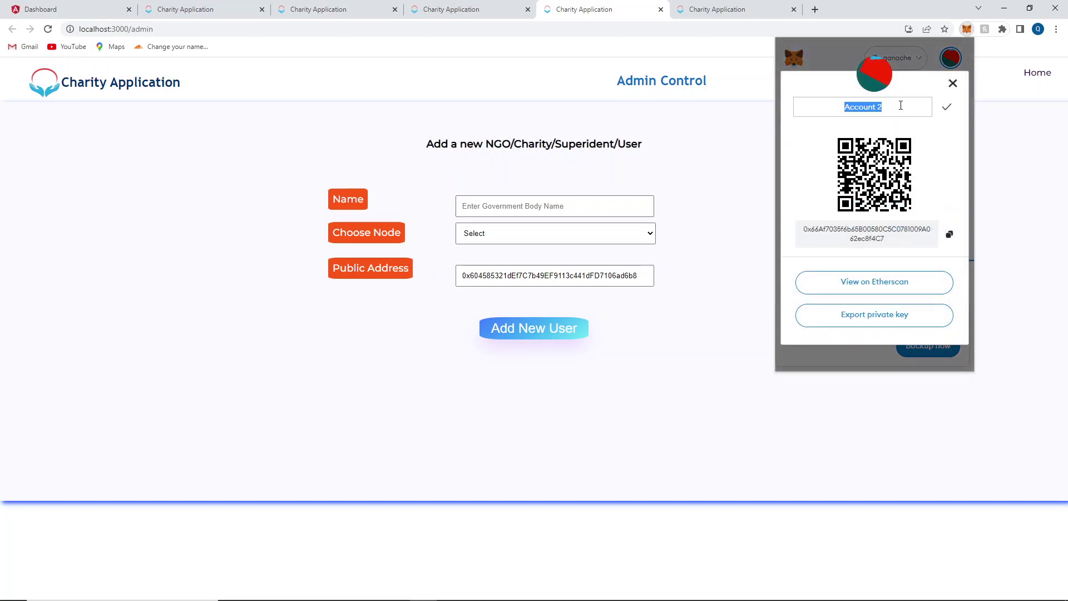
type("Admin")
left_click(946, 106)
left_click(952, 83)
left_click(827, 98)
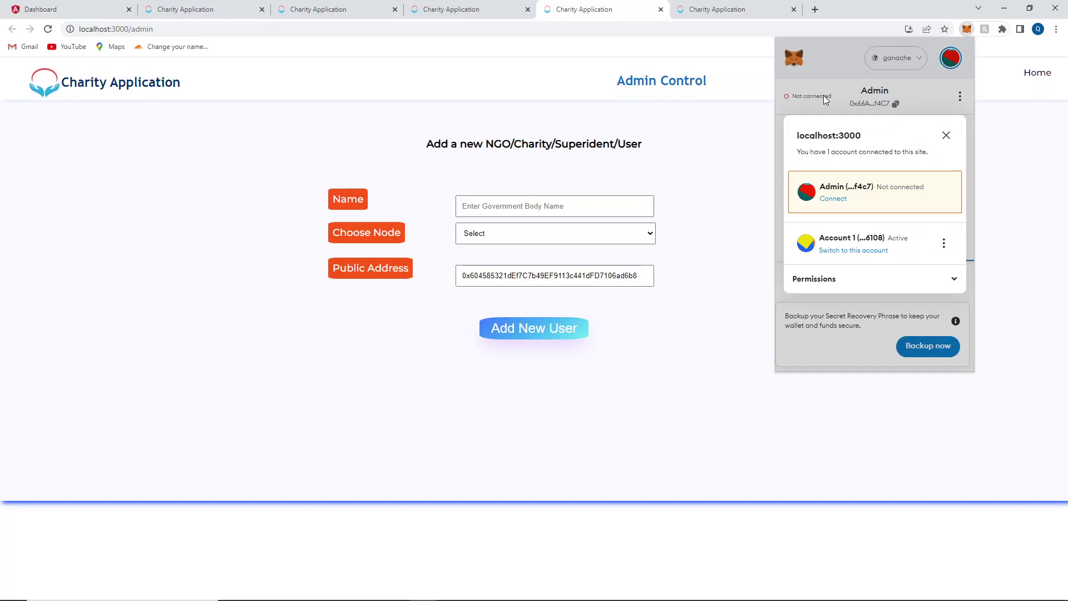
left_click(837, 203)
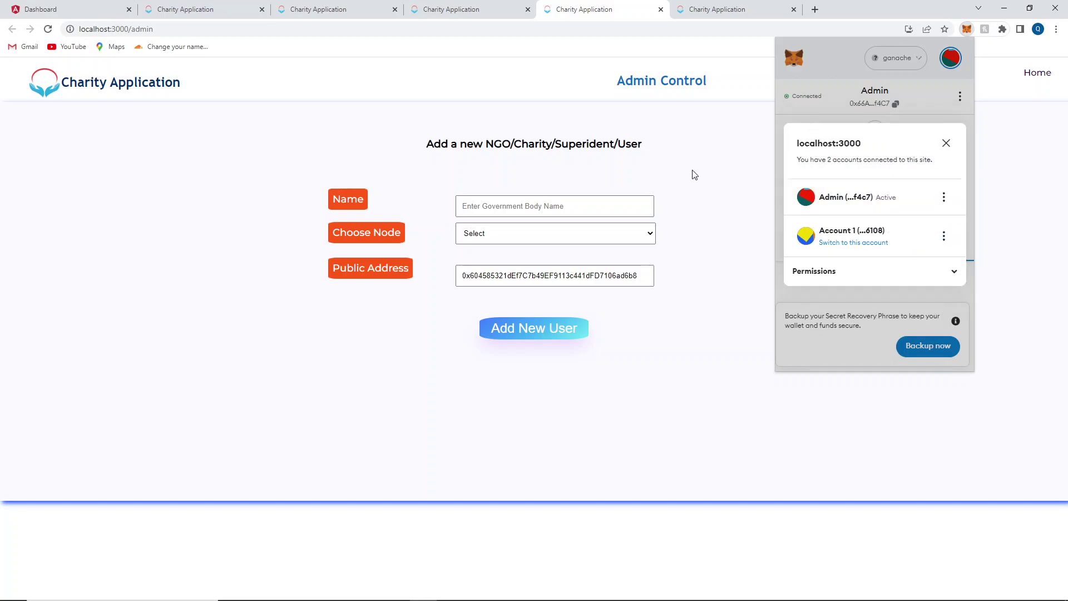
left_click(694, 174)
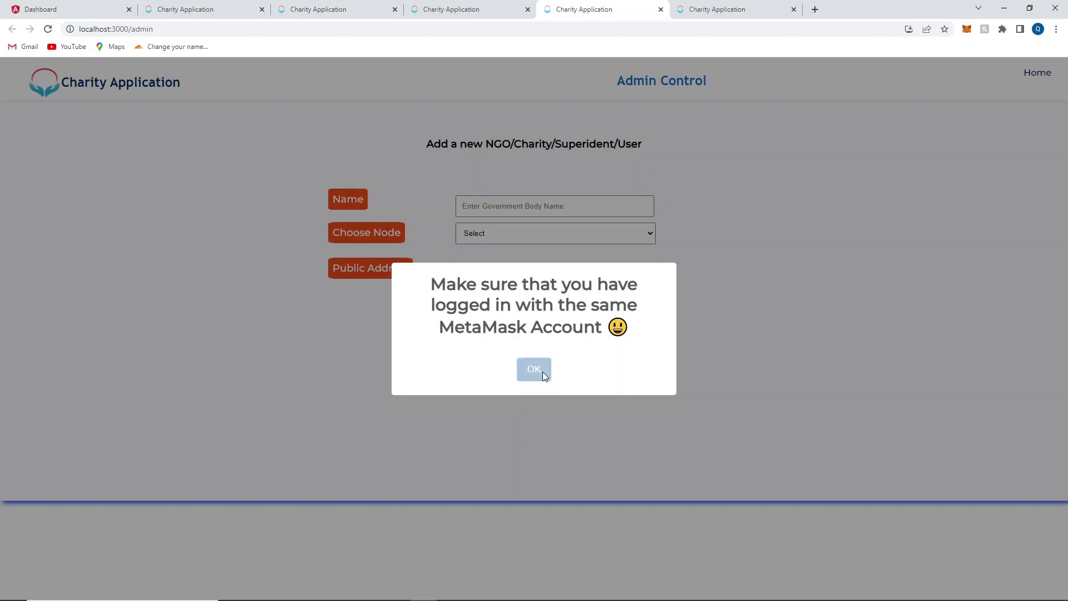
Step: Paste the second Ganache account's address into the new user's Public Address field
left_click(534, 370)
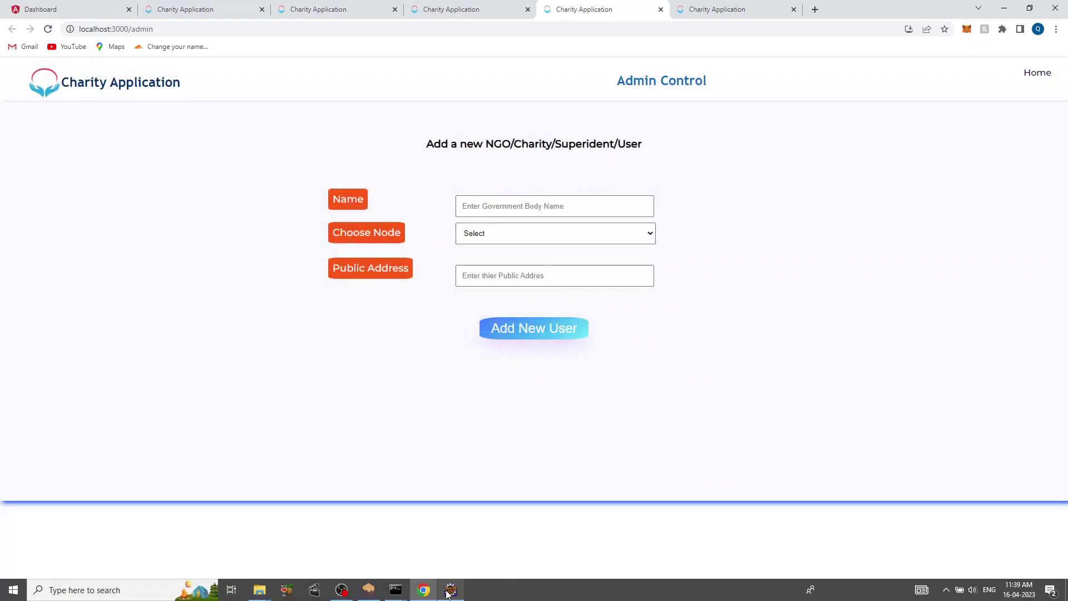
left_click(397, 589)
left_click(534, 361)
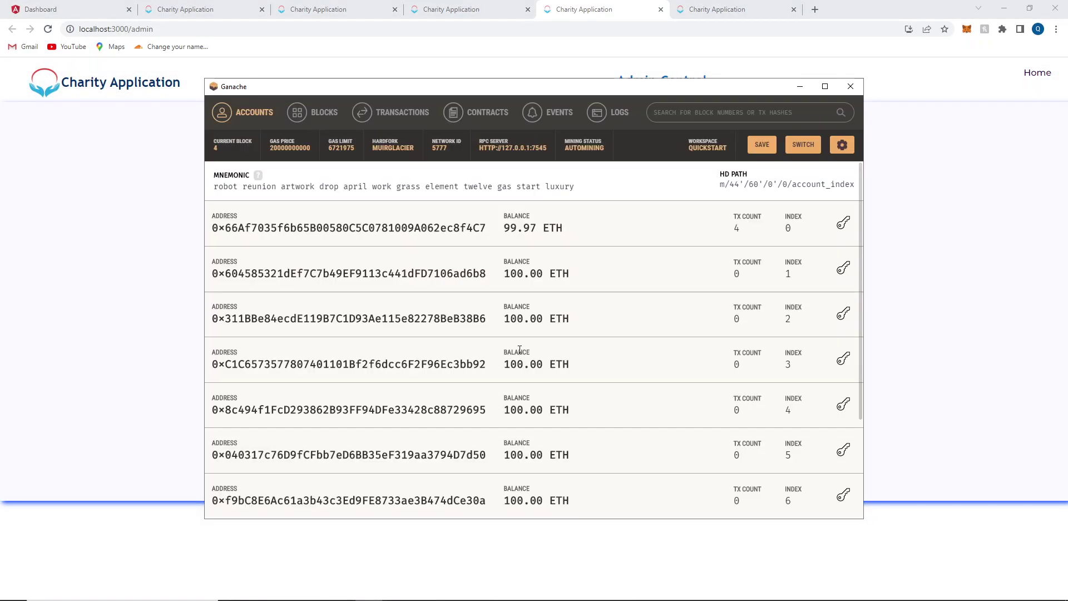
left_click(843, 268)
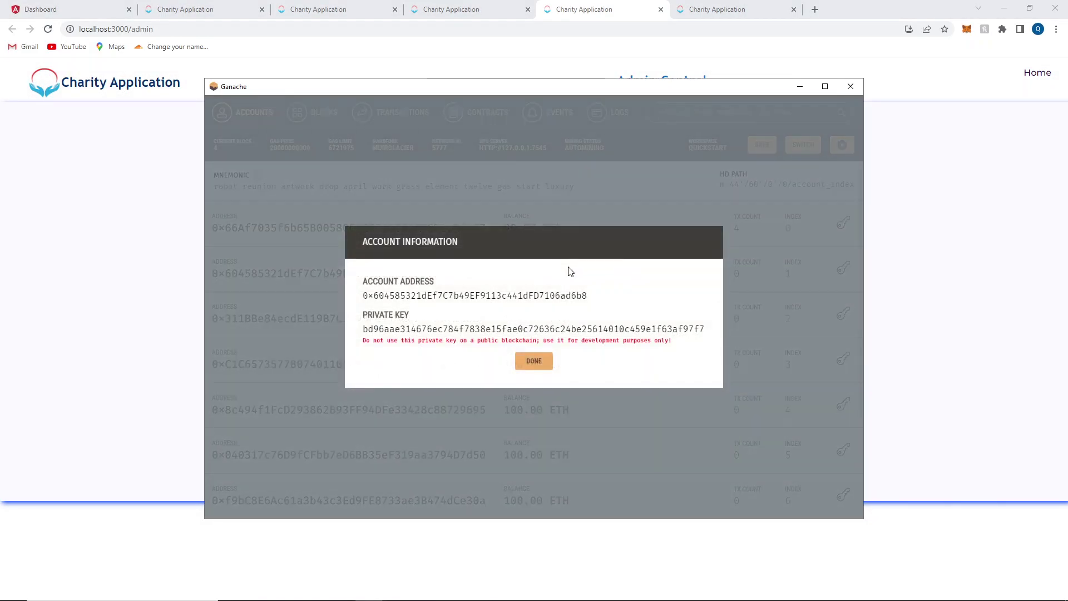
double_click(525, 295)
left_click(1007, 233)
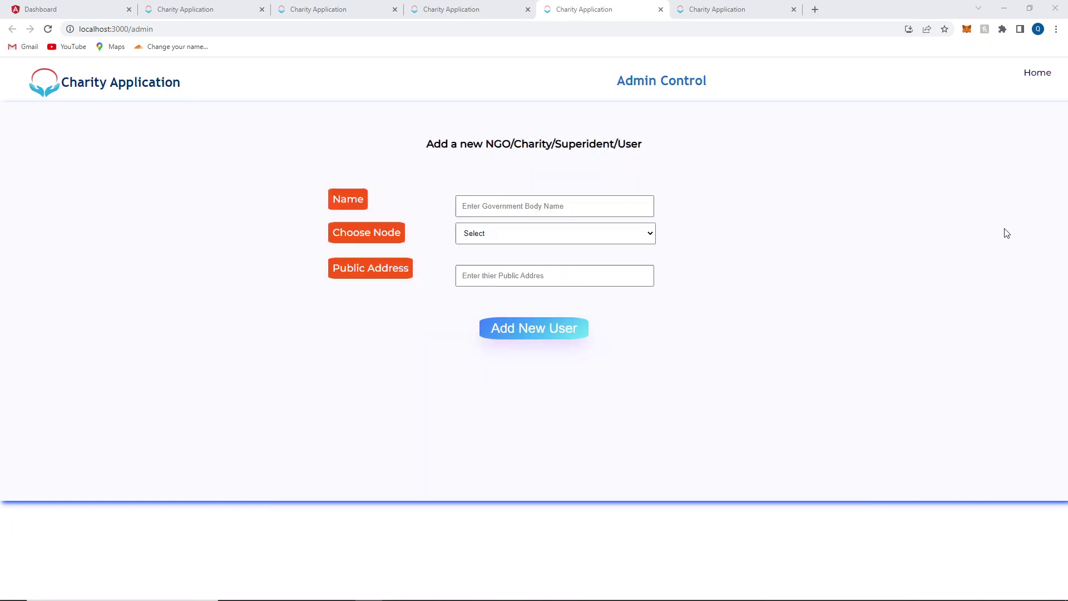
left_click(562, 207)
left_click(549, 271)
key("ctrl+v")
Step: Set node type and name to Superident and submit the new user
left_click(578, 234)
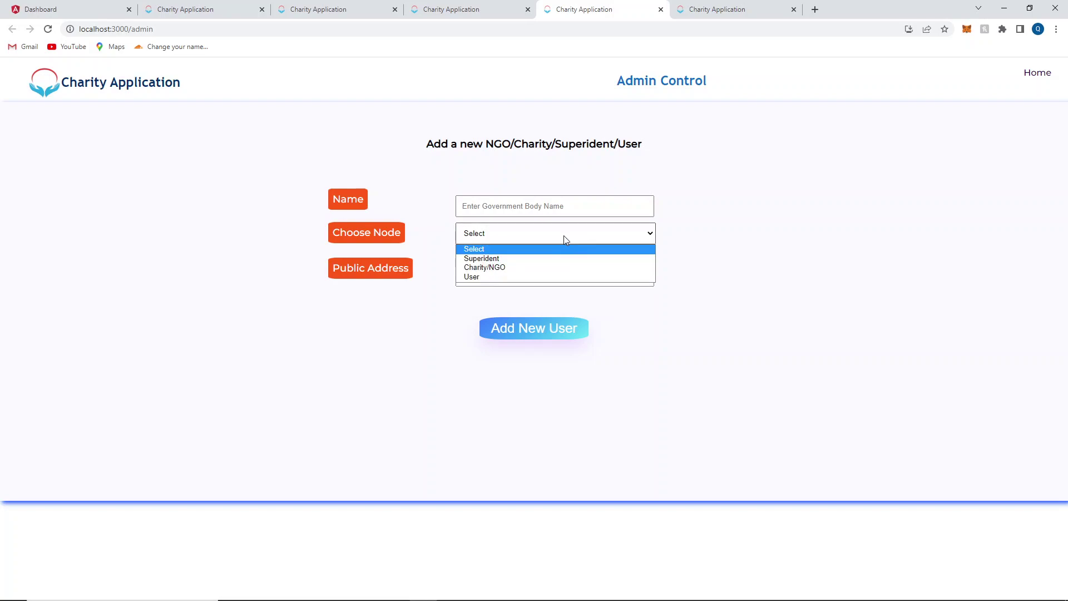
left_click(544, 260)
left_click(549, 205)
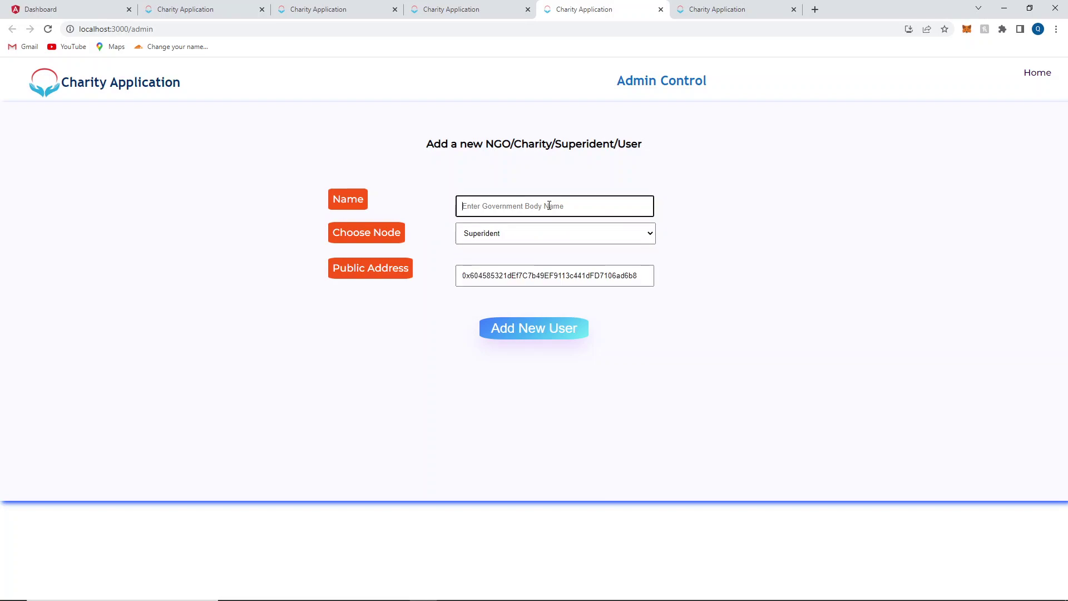
type("Superident")
left_click(573, 337)
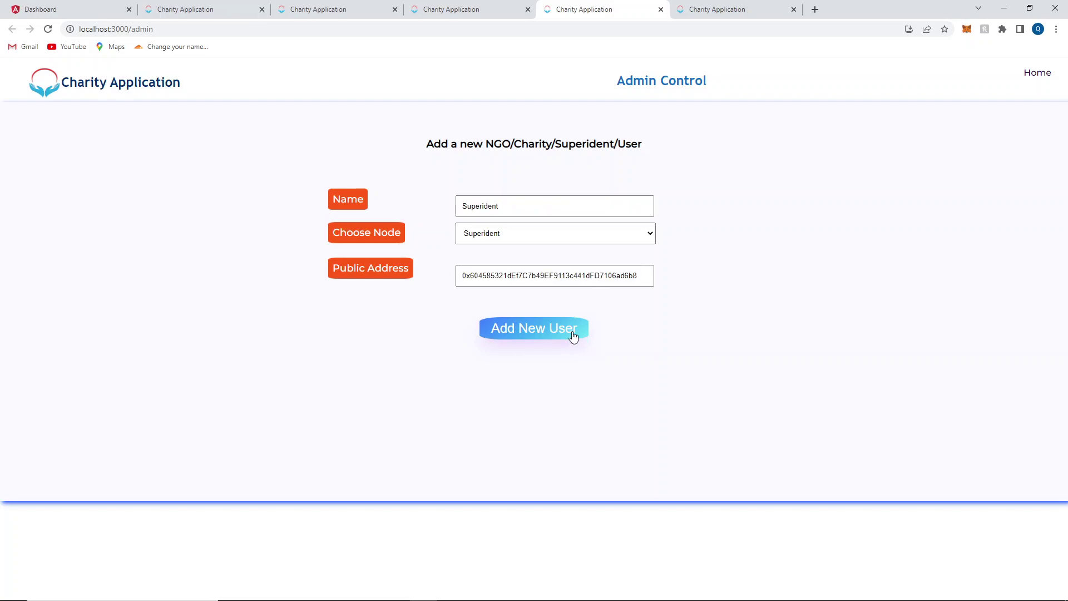
Step: Confirm the Admin account's add-user contract interaction in MetaMask (0.00337052 ETH gas)
left_click_drag(975, 16, 855, 102)
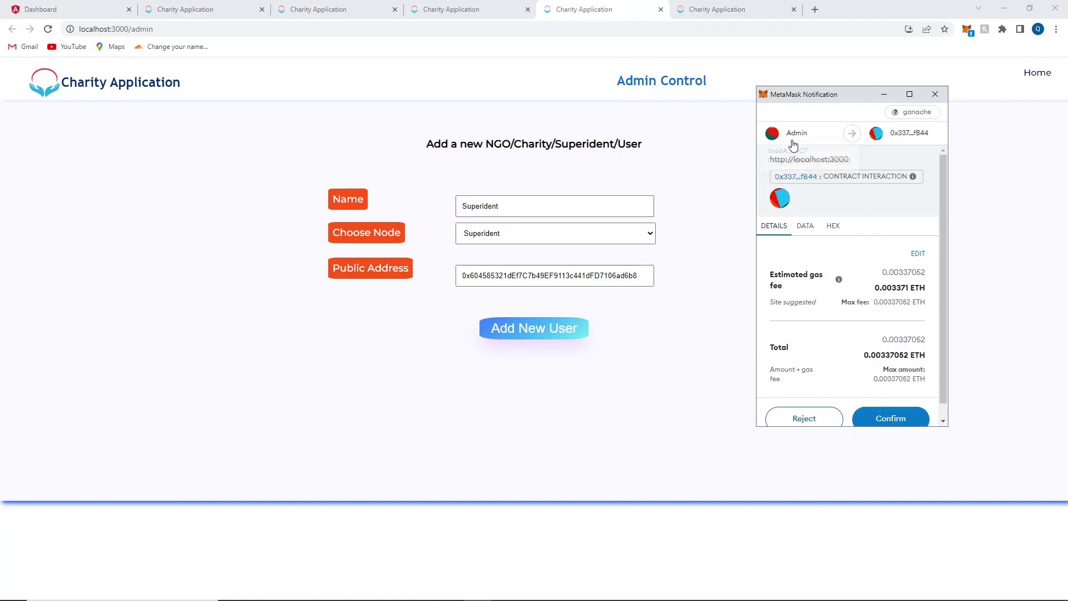
scroll(868, 356, "down", 1)
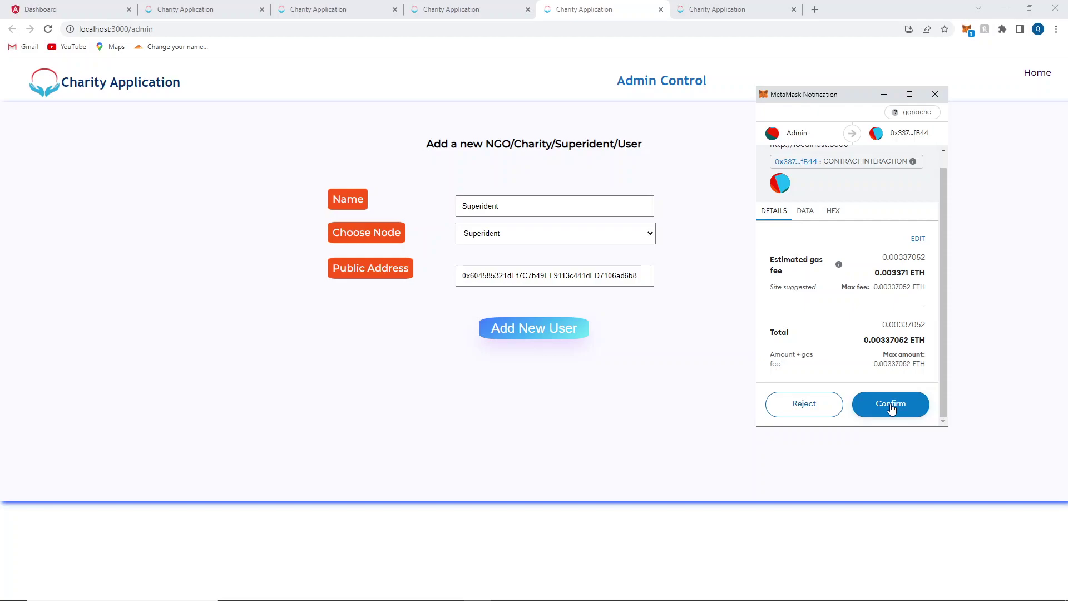
left_click(890, 405)
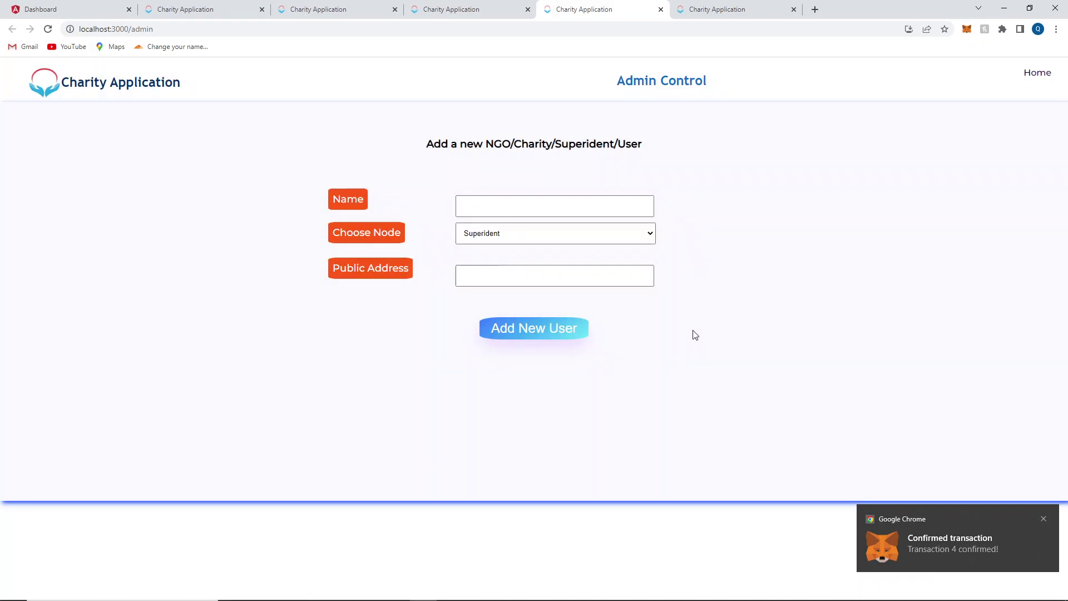
Step: Import the second Ganache account into MetaMask from its private key
left_click(368, 589)
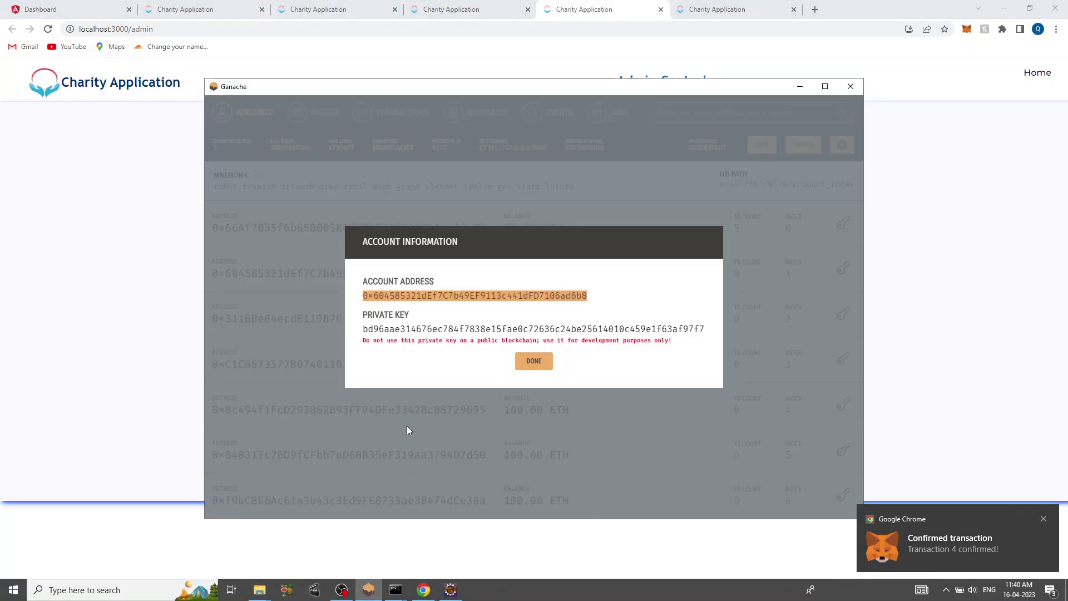
double_click(460, 330)
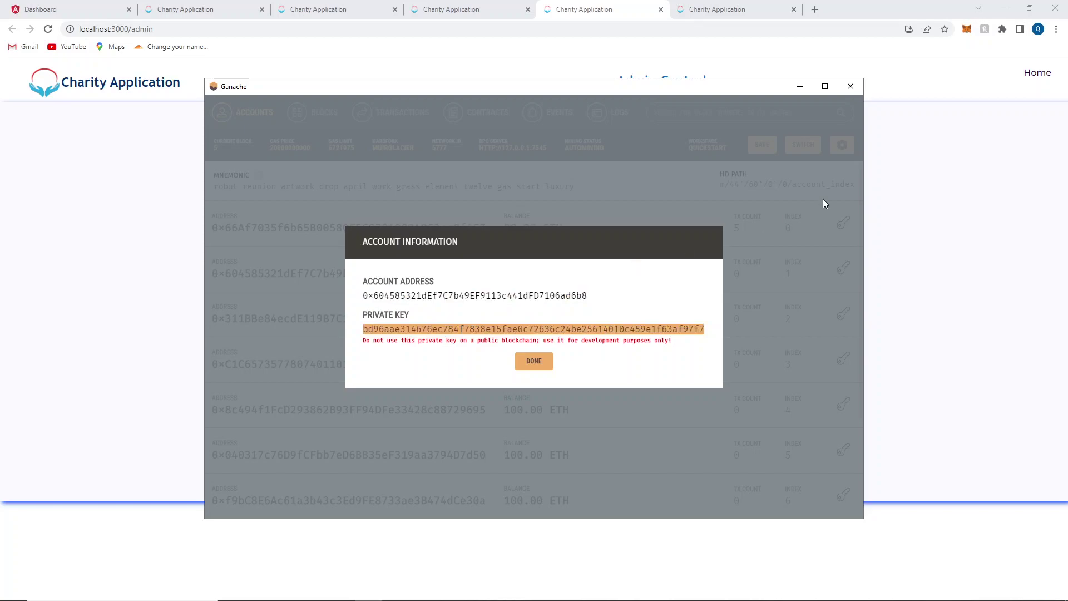
left_click(891, 173)
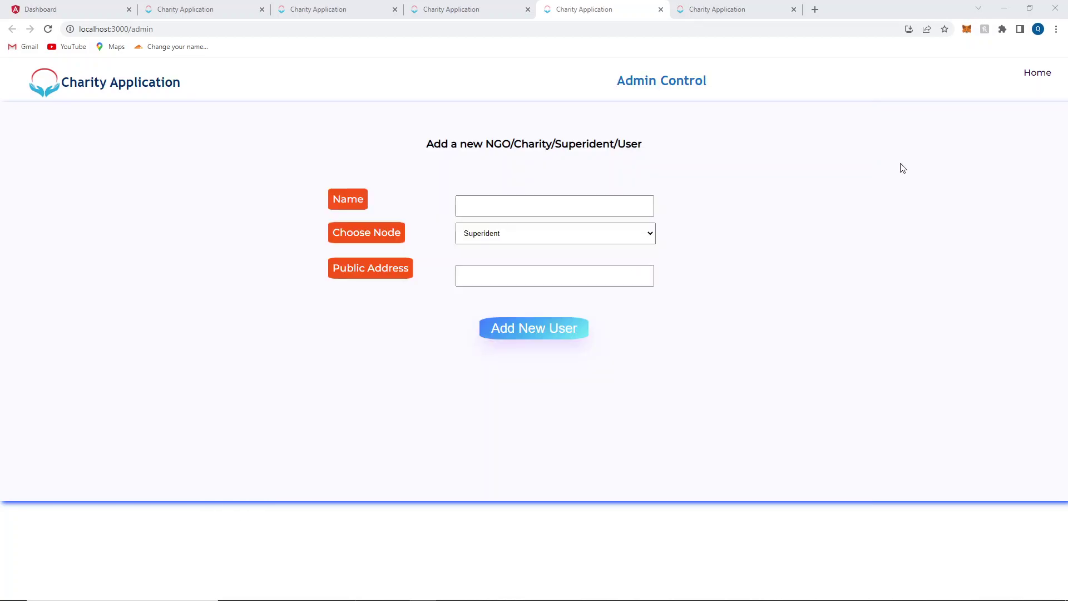
left_click(966, 30)
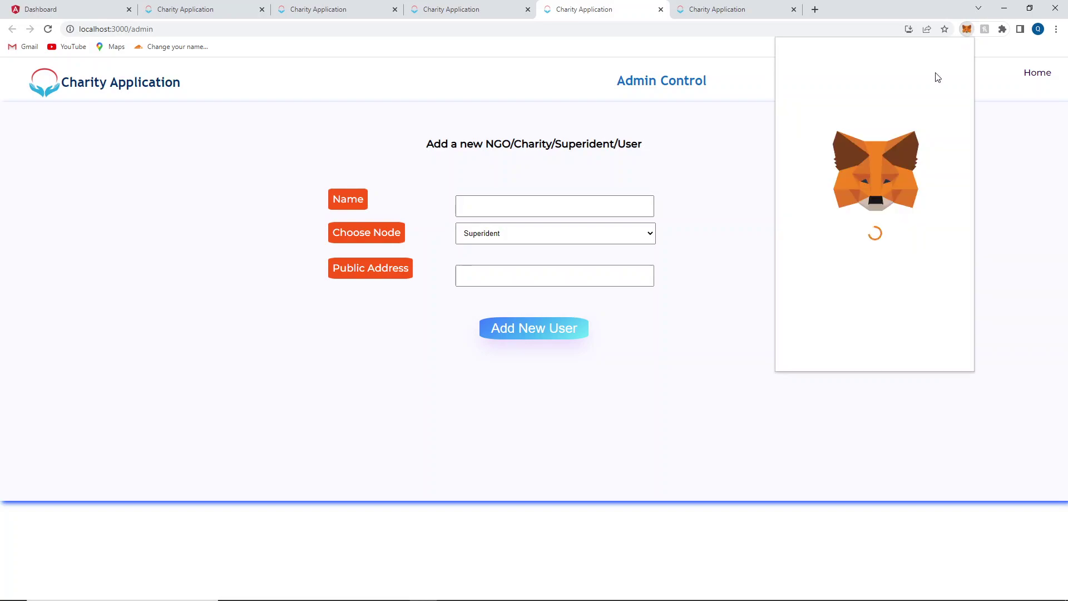
left_click(950, 58)
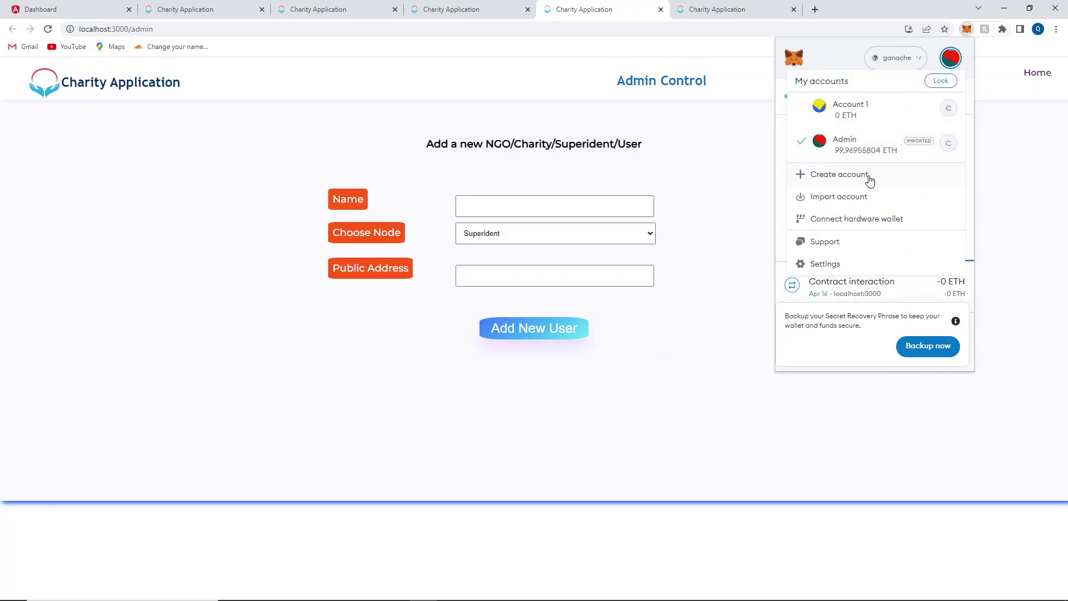
left_click(863, 197)
key("ctrl+v")
left_click(913, 244)
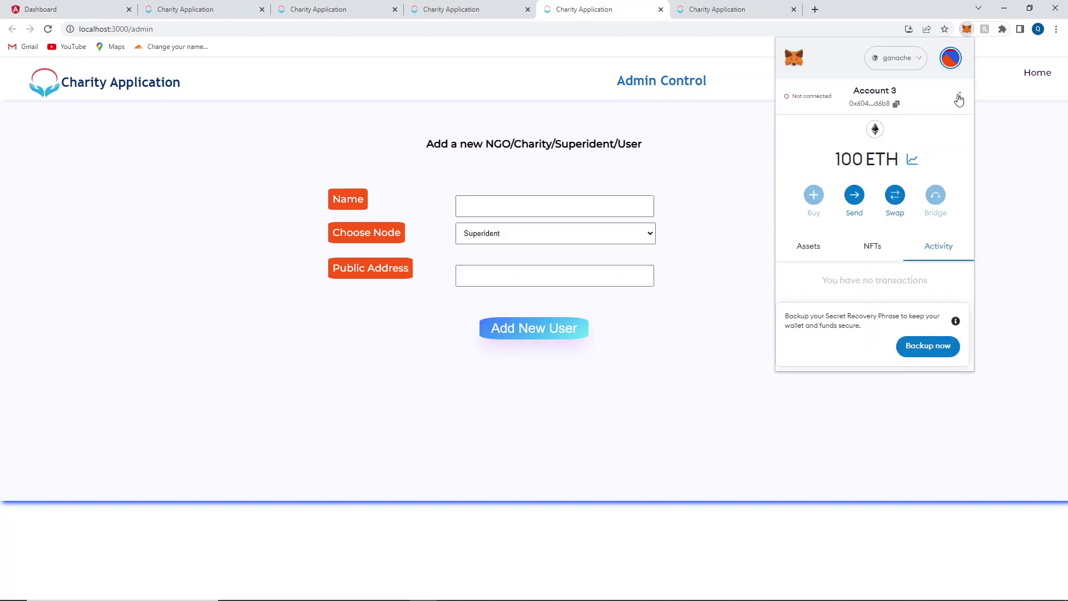
Step: Rename the new Account 3 to Superident, then switch the wallet back to Admin
left_click(959, 97)
left_click(916, 187)
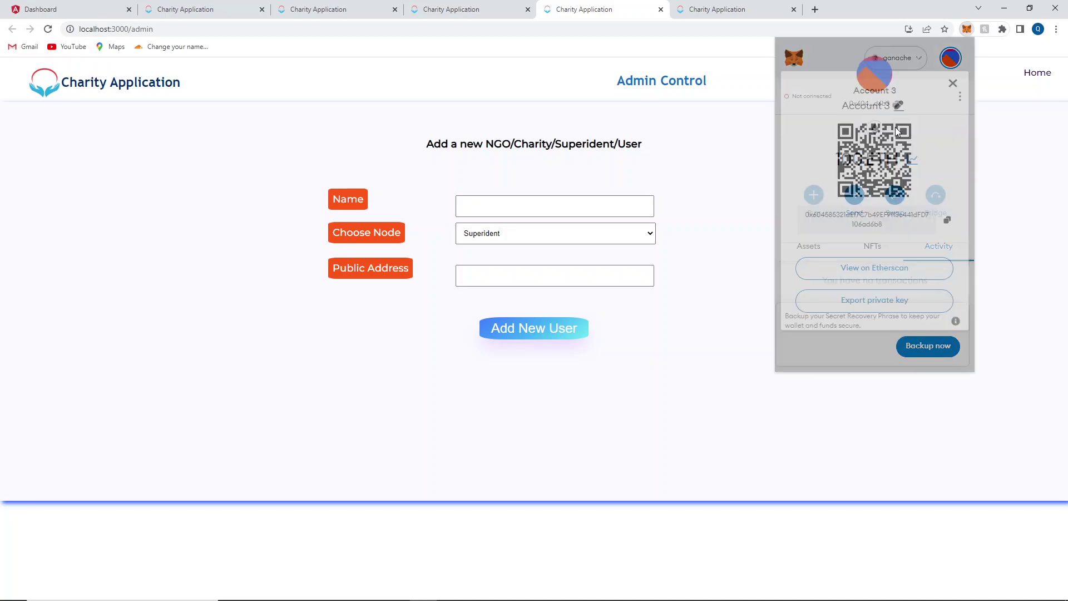
left_click(900, 104)
triple_click(897, 103)
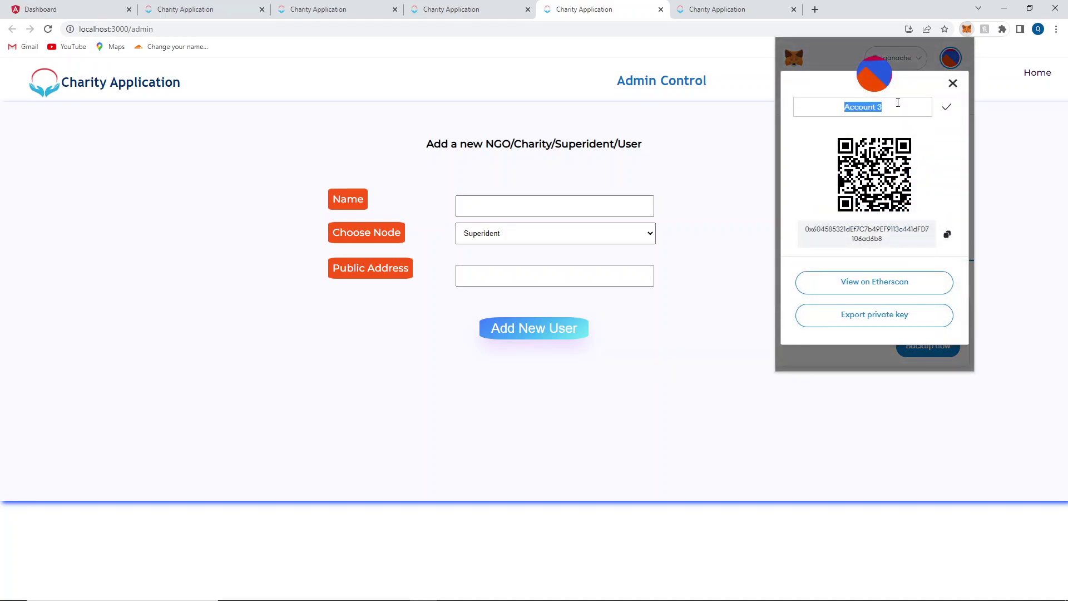
type("Superident")
left_click(947, 109)
left_click(949, 83)
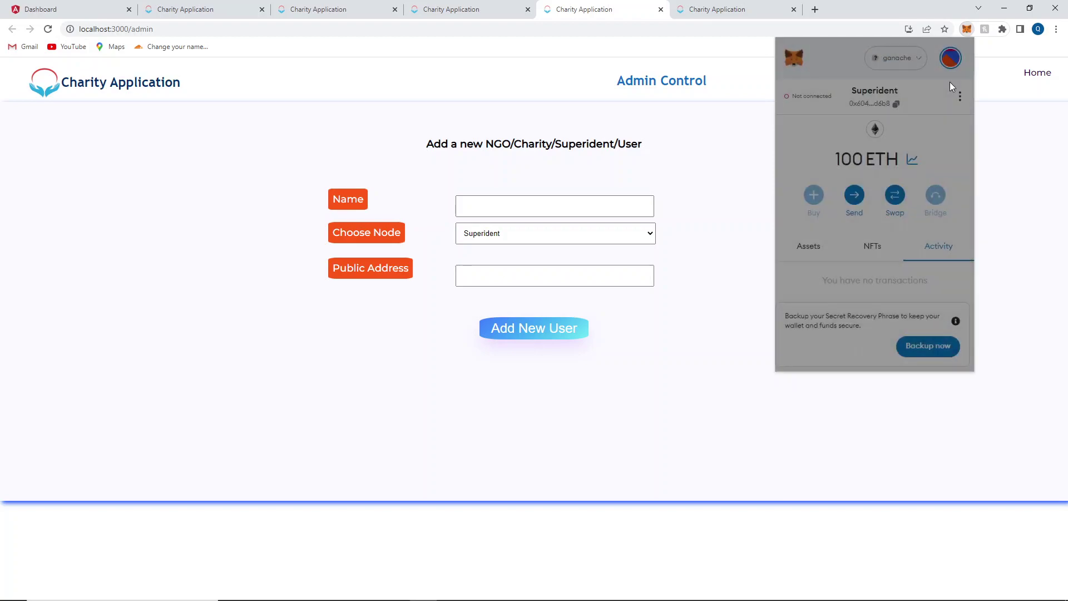
left_click(956, 65)
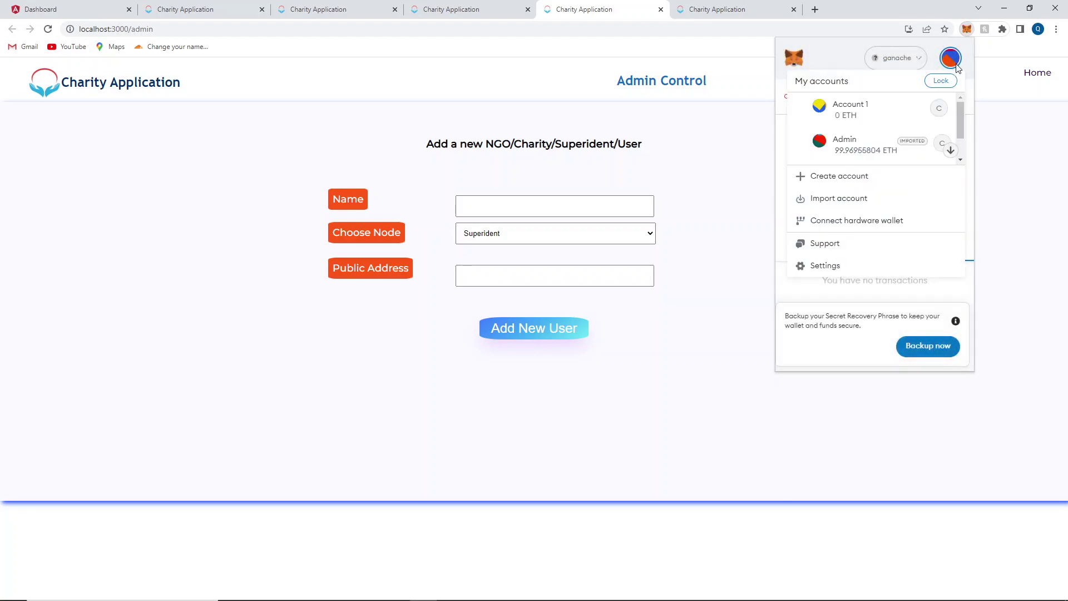
left_click(852, 146)
left_click(733, 152)
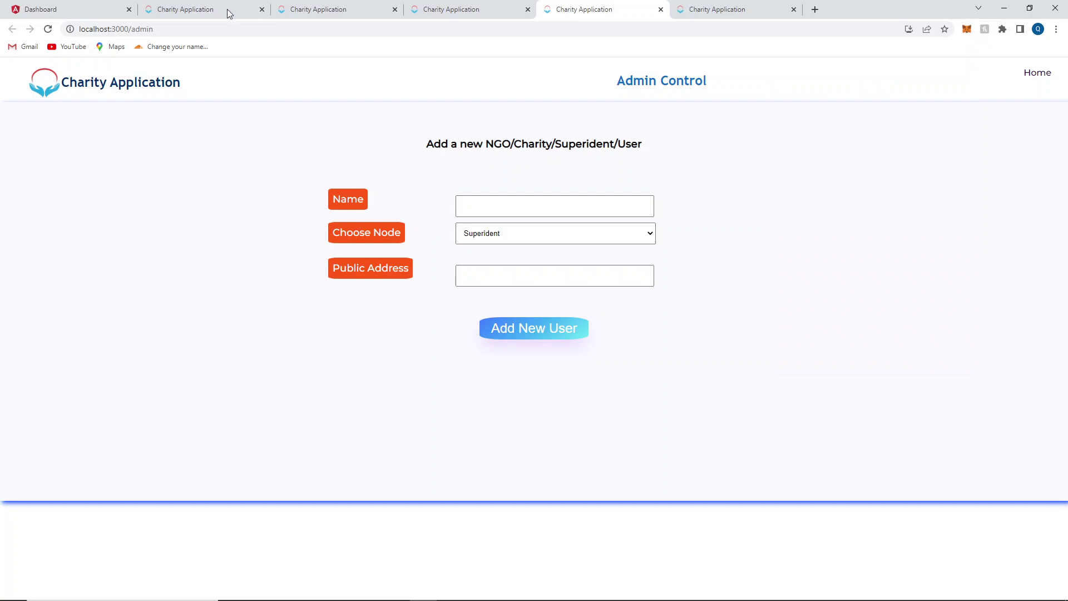
Step: Close the extra tabs, log out of the Admin Dashboard and go to Register
left_click(393, 10)
left_click(393, 10)
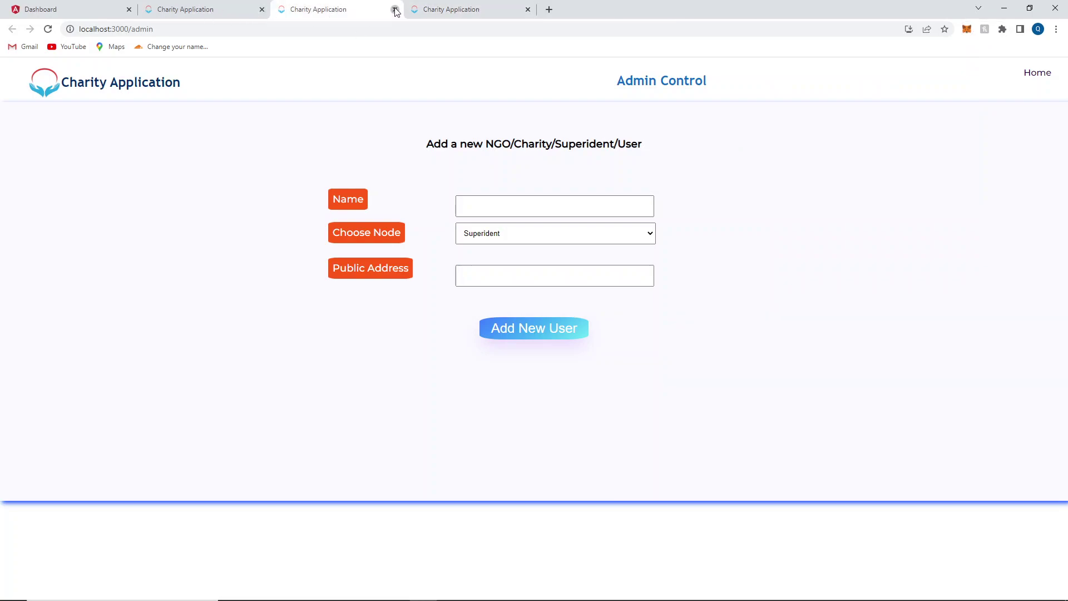
left_click(393, 10)
left_click(394, 9)
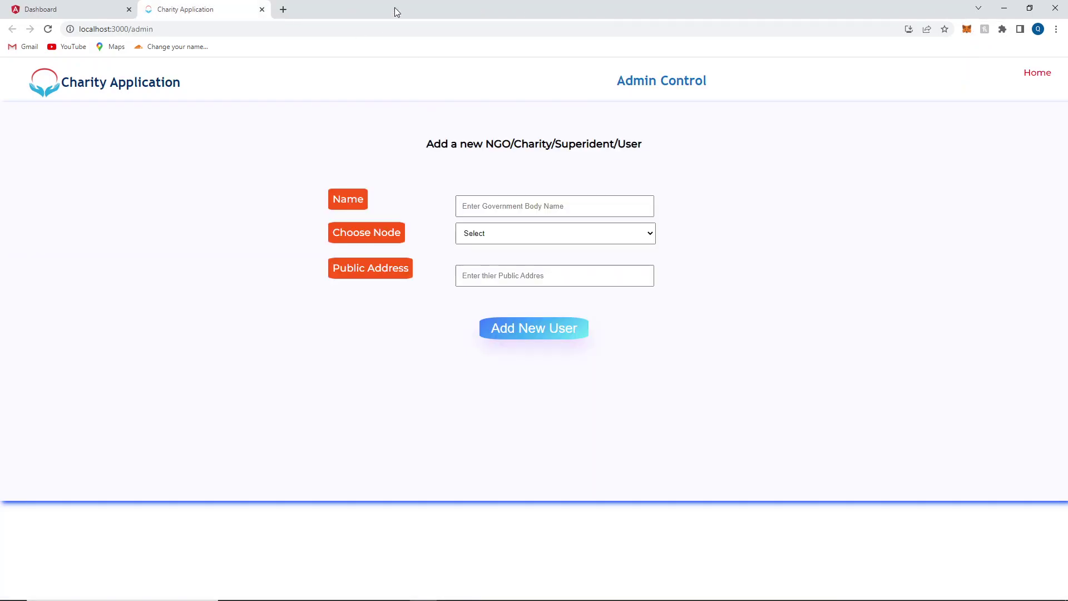
left_click(108, 17)
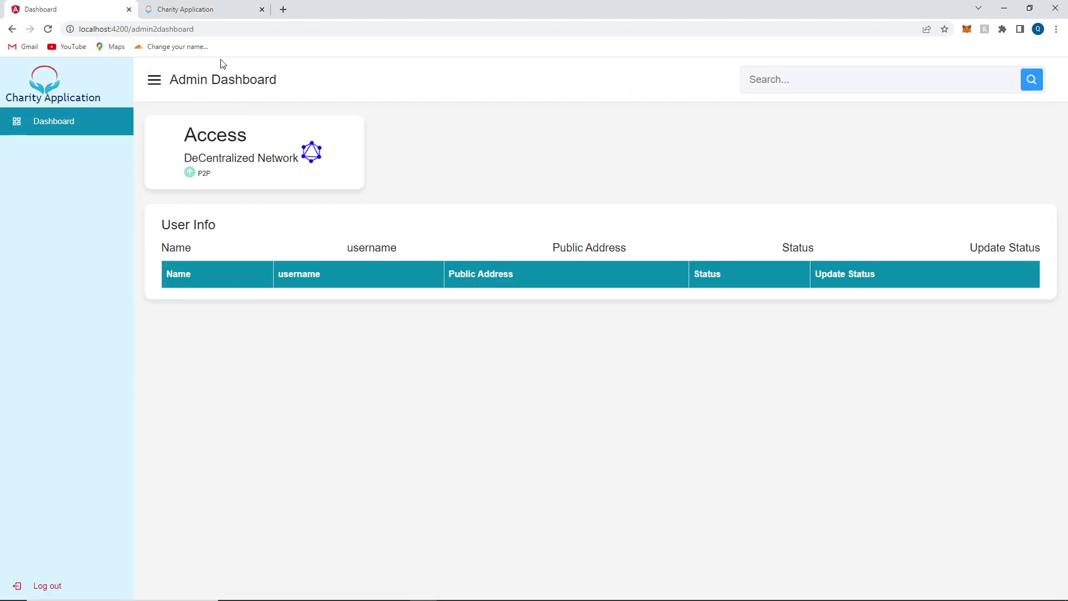
left_click(47, 586)
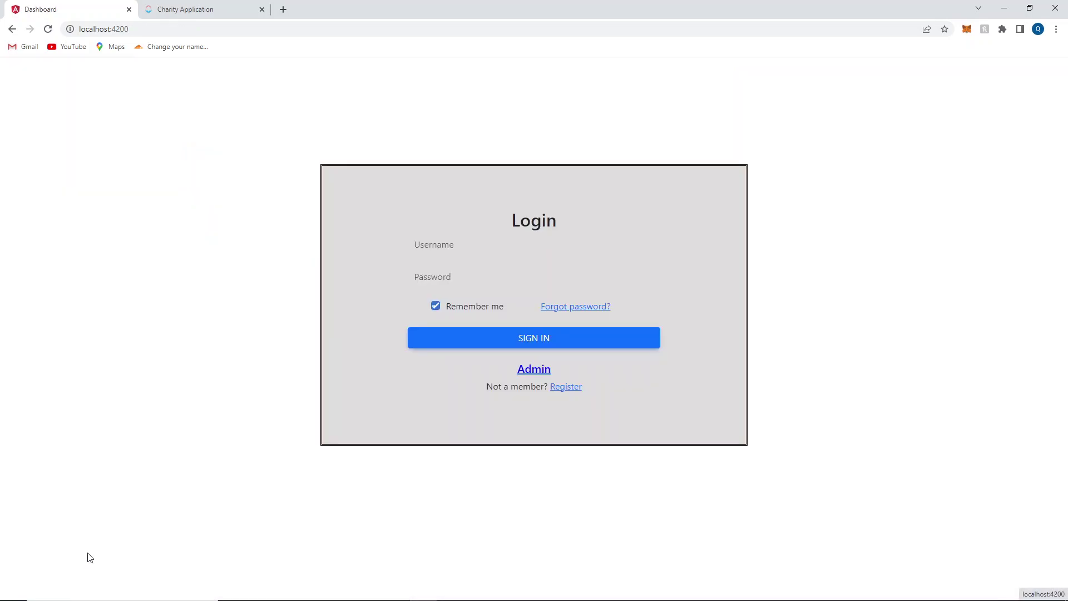
left_click(569, 388)
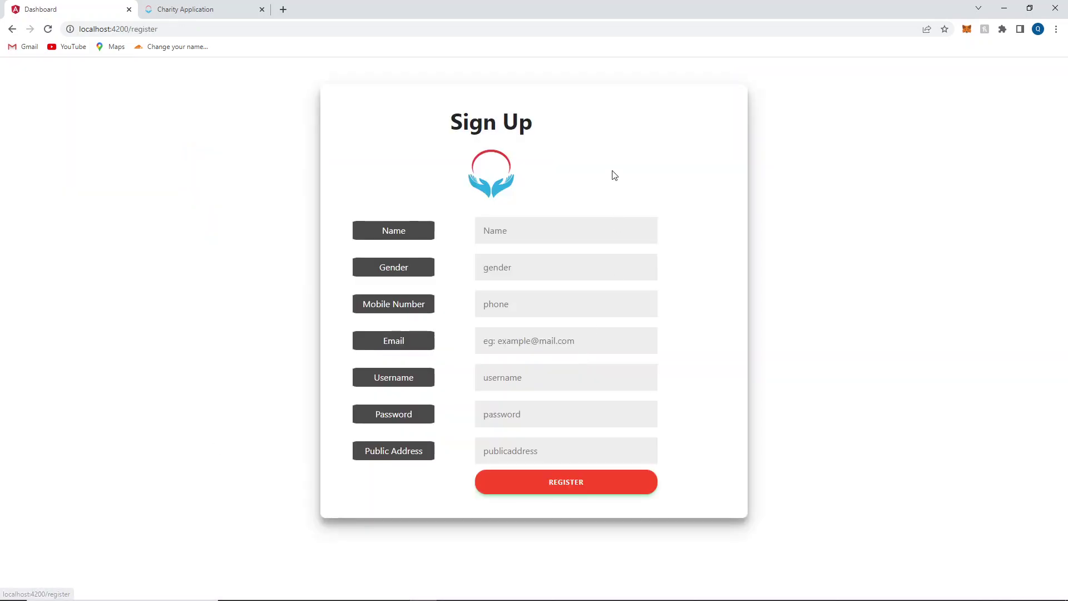
Step: Enter the new user's name, gender Female and mobile number on the Sign Up form
left_click(547, 234)
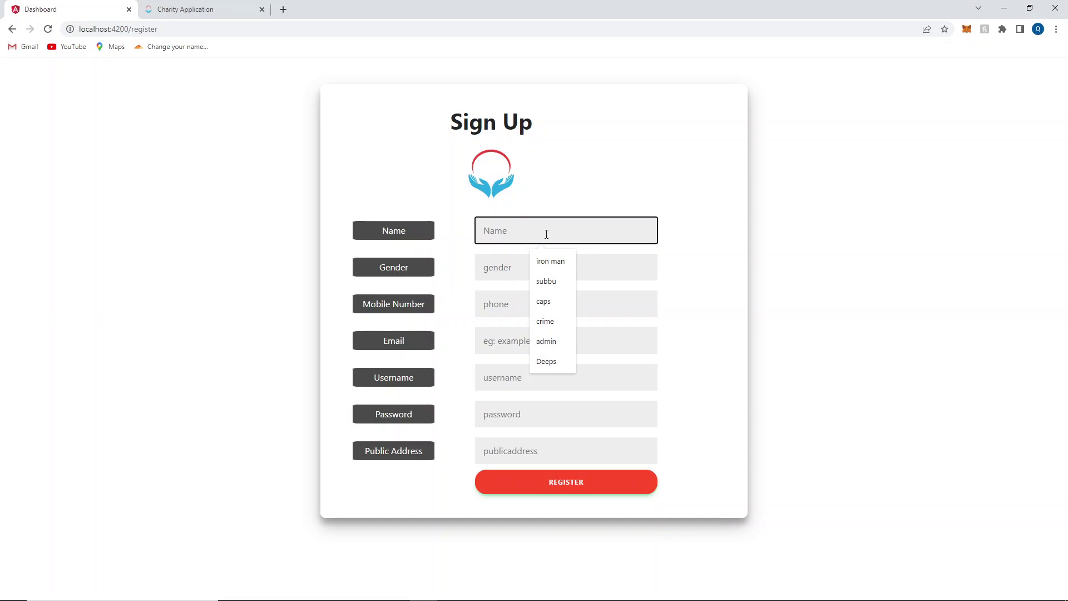
type("abhi")
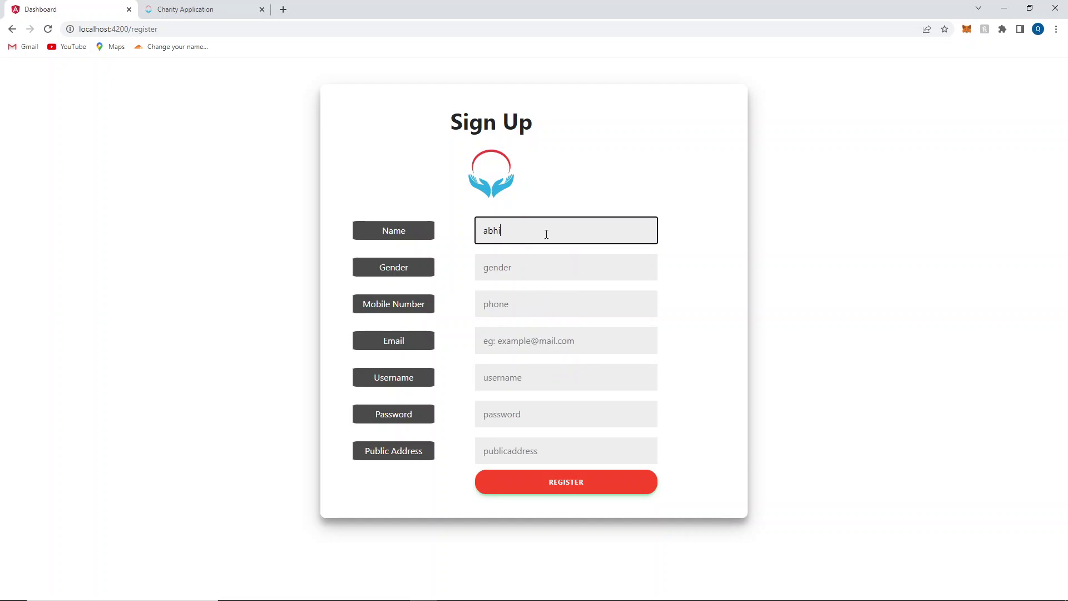
type("naya")
key("Tab")
type("Female")
key("Tab")
type("564561")
key("Tab")
Step: Fill in the user's e-mail, username and password
type("hi")
key("BackSpace")
key("BackSpace")
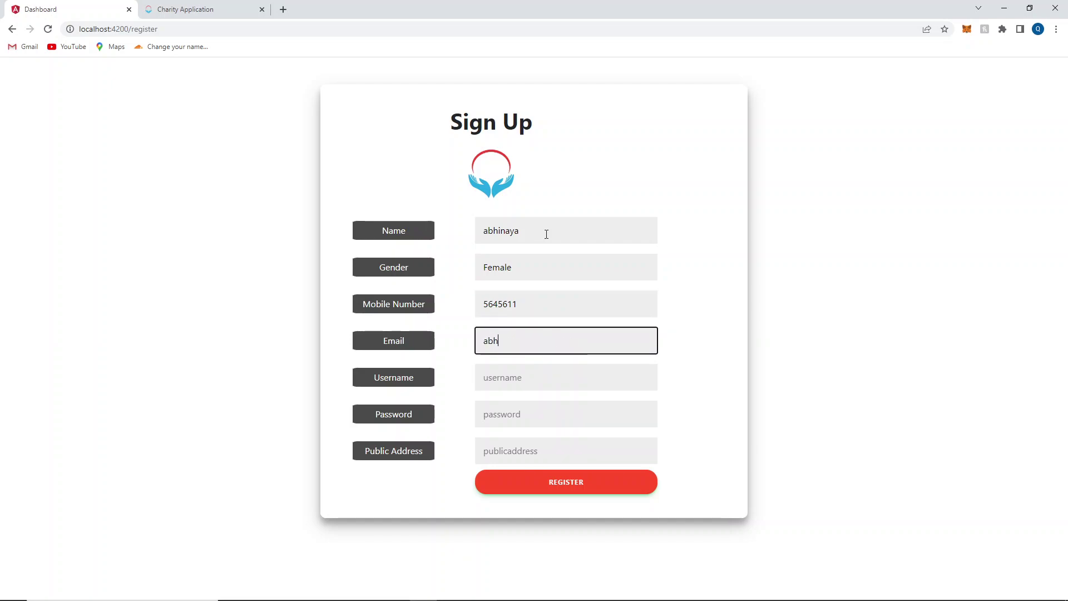
key("Tab")
type("abhinaya")
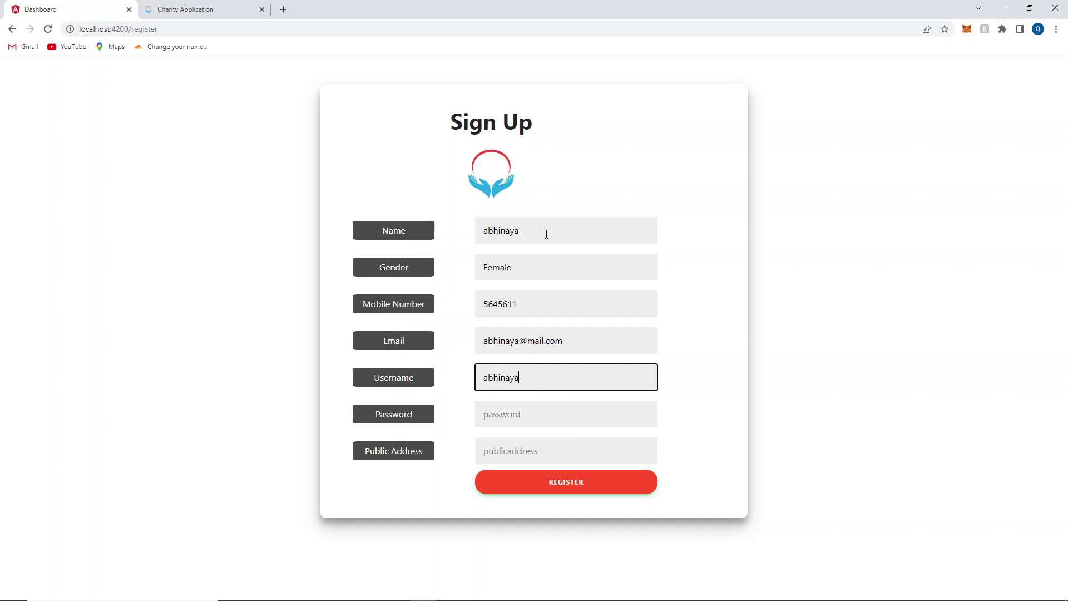
key("Tab")
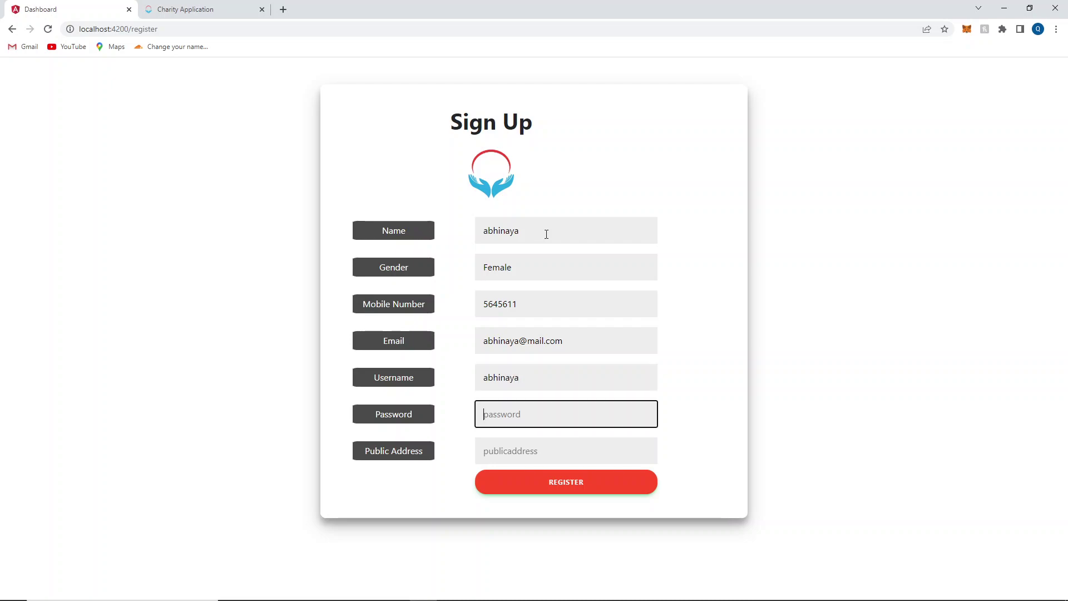
type("••")
left_click(529, 452)
left_click(699, 361)
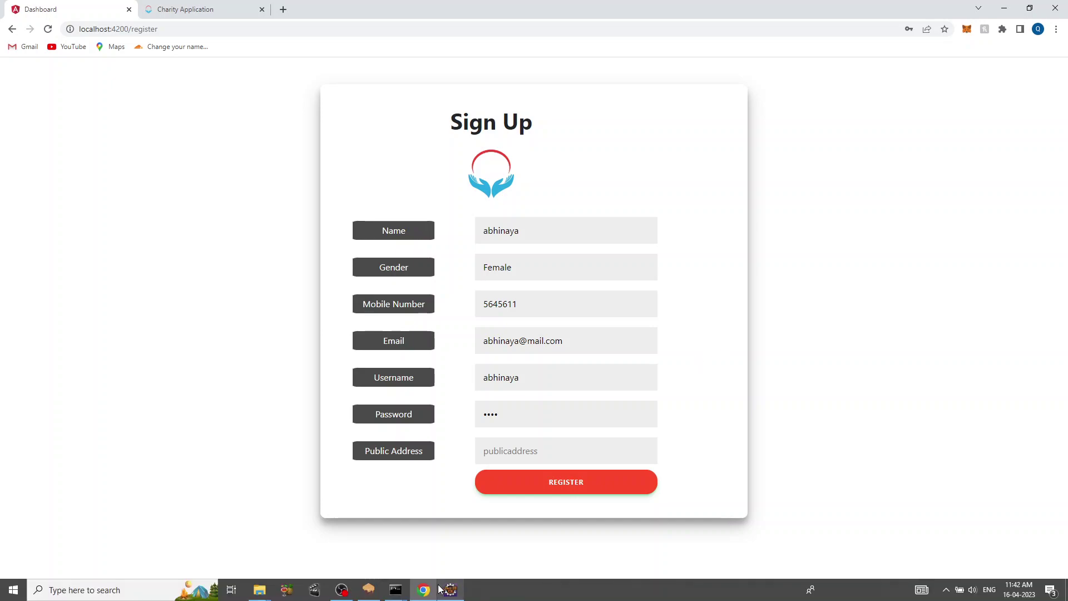
Step: Paste the index 2 Ganache account's address as Public Address and register the user
left_click(369, 590)
left_click(531, 365)
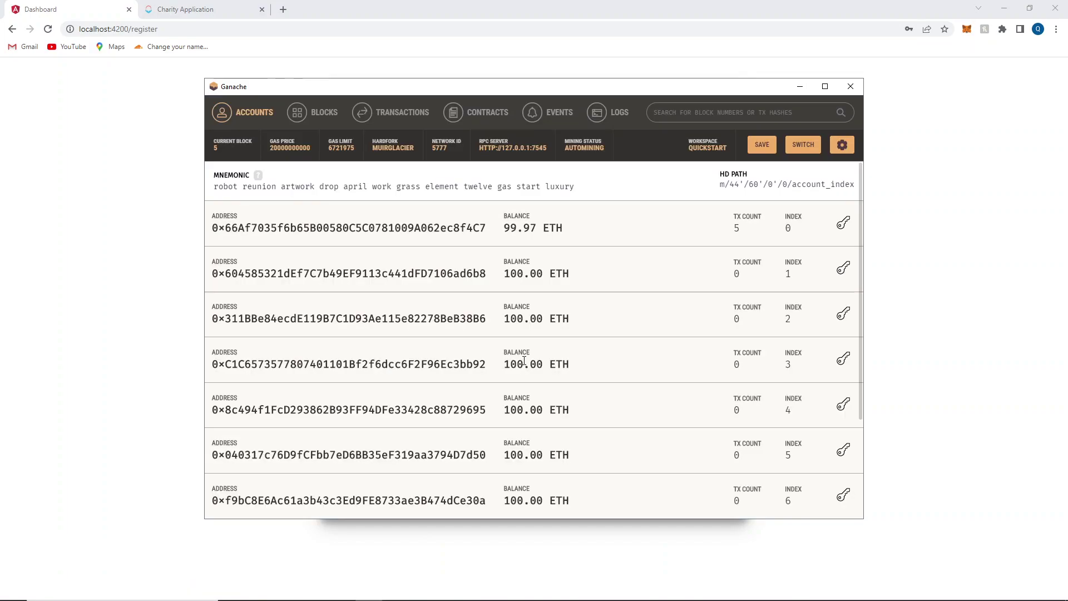
left_click(843, 316)
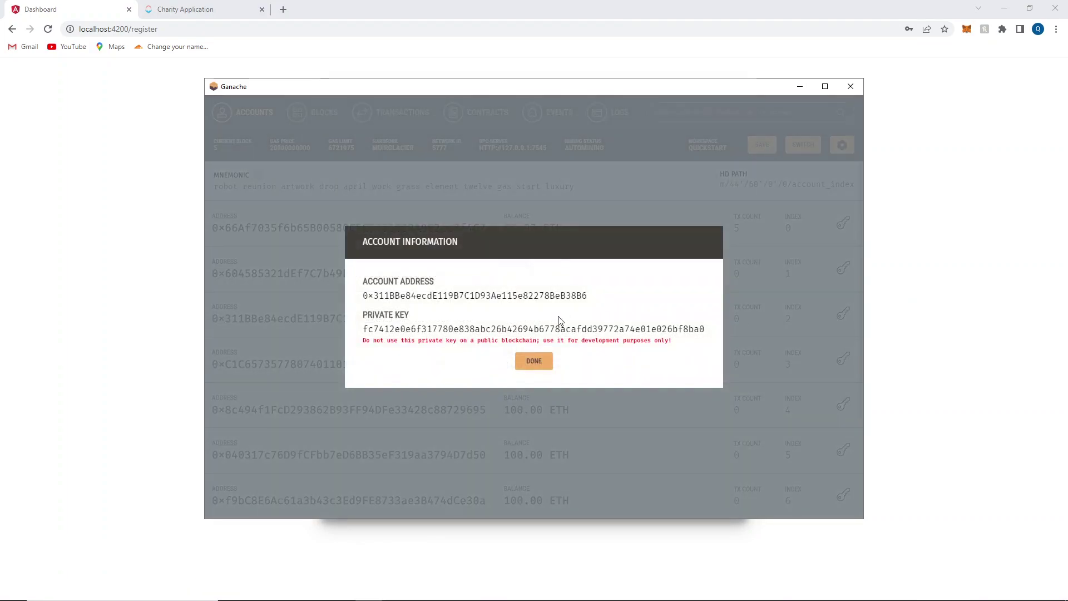
double_click(537, 295)
key("ctrl+c")
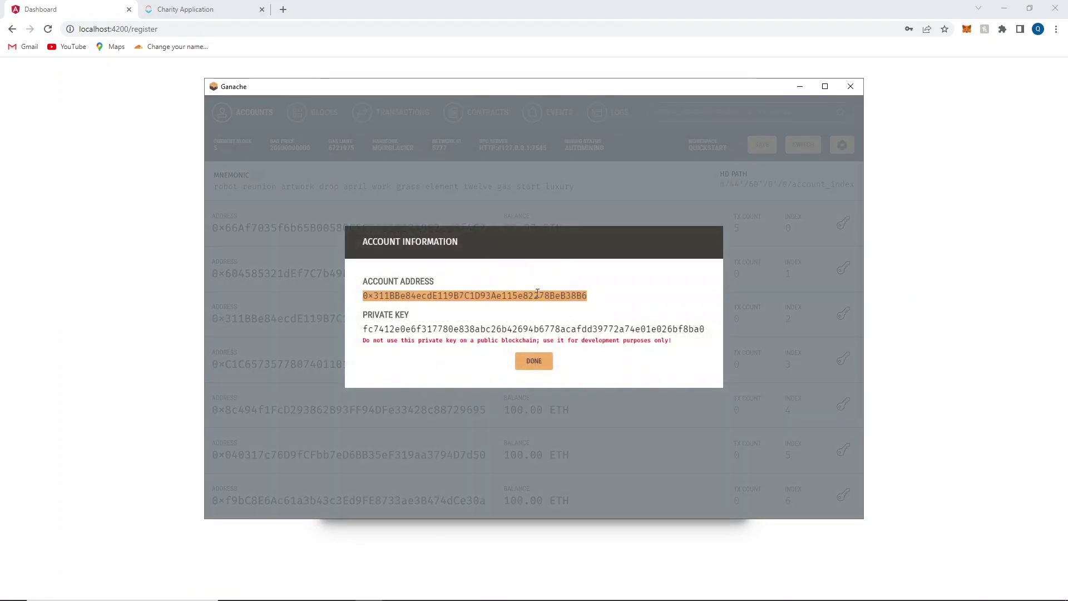
left_click(925, 231)
left_click(524, 461)
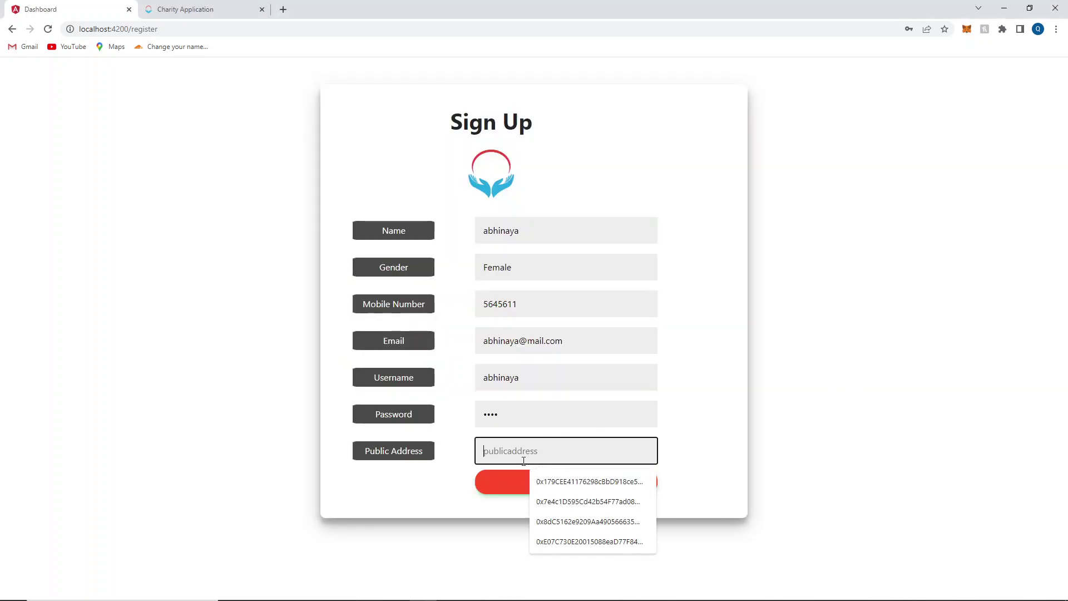
key("ctrl+v")
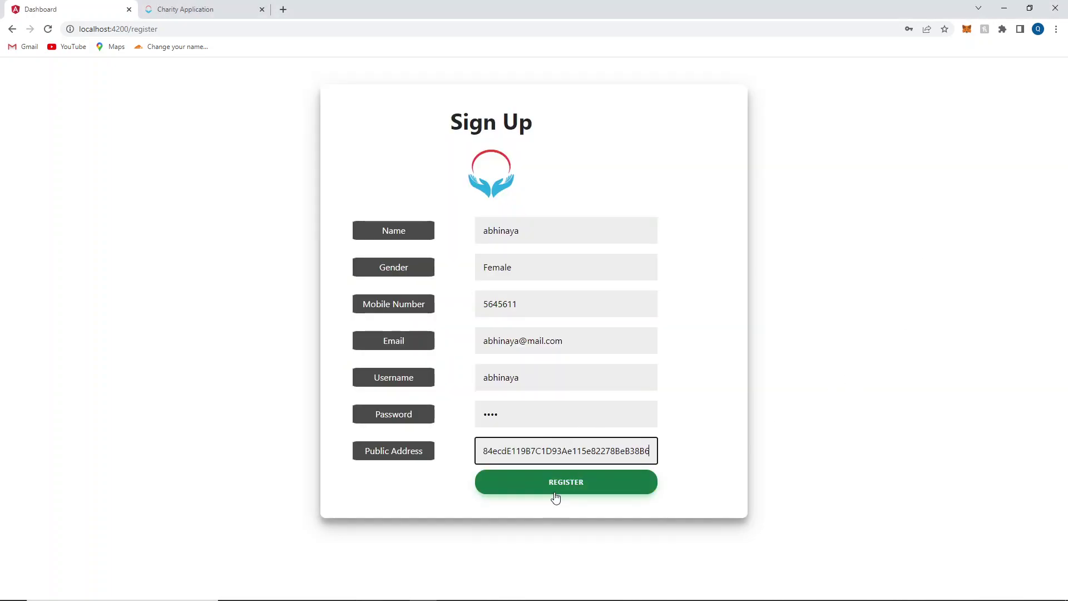
left_click(565, 485)
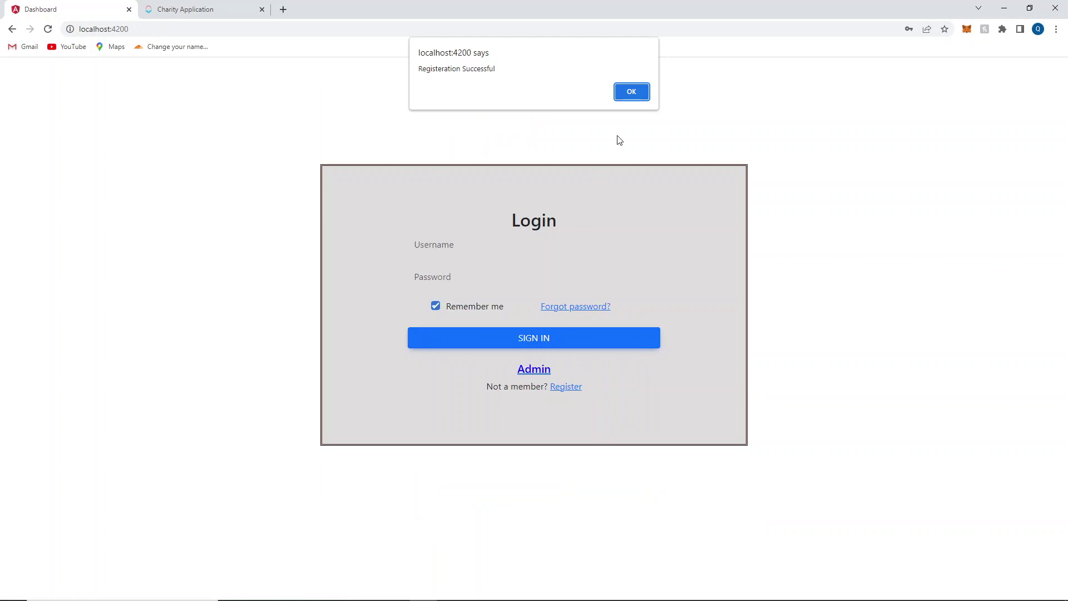
Step: Dismiss the success alert and sign in with the new user's username and password
left_click(632, 92)
left_click(492, 244)
type("abhinaya")
key("Tab")
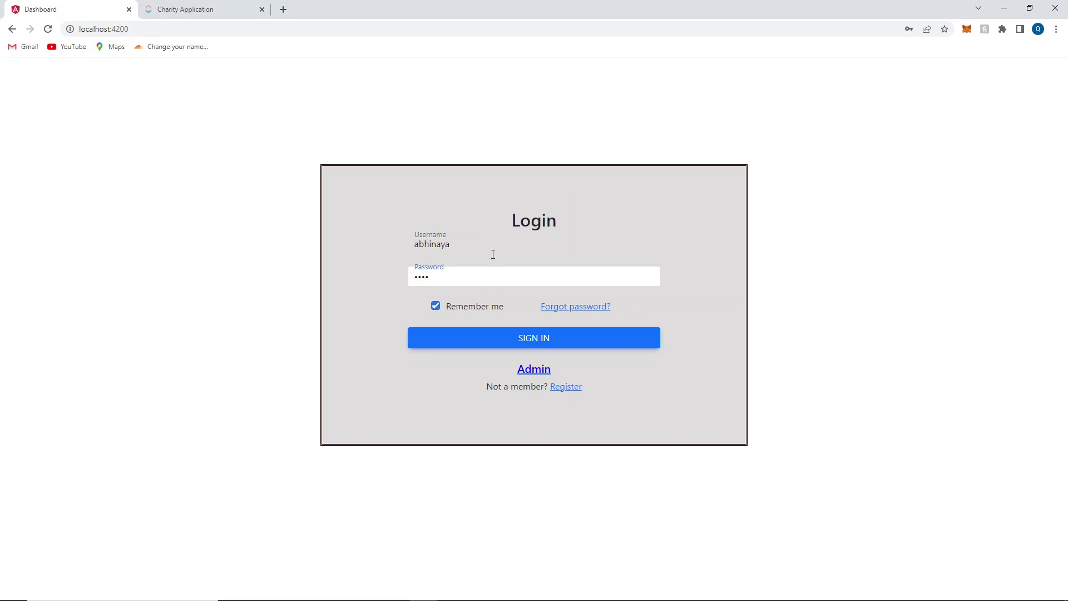
left_click(546, 337)
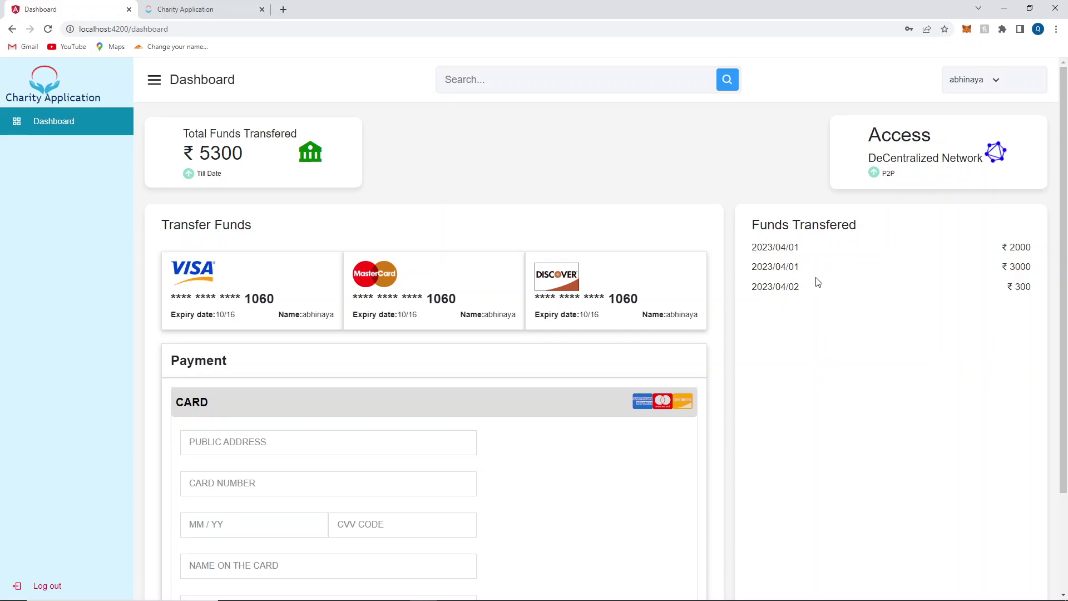
Step: Scroll through the new user's dashboard showing ₹5300 total funds transferred
scroll(784, 281, "down", 1)
scroll(785, 280, "up", 1)
scroll(779, 193, "down", 2)
scroll(778, 194, "up", 2)
scroll(632, 278, "down", 2)
scroll(633, 279, "up", 2)
scroll(632, 278, "up", 1)
Step: Import the index 2 Ganache account into MetaMask from its private key
left_click(189, 9)
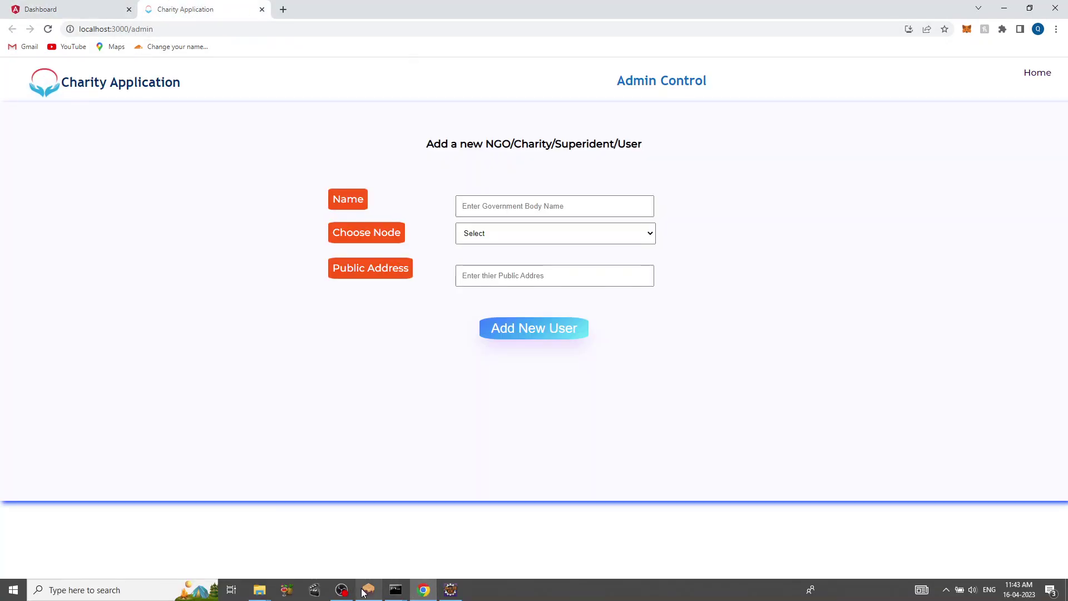
left_click(362, 593)
double_click(497, 329)
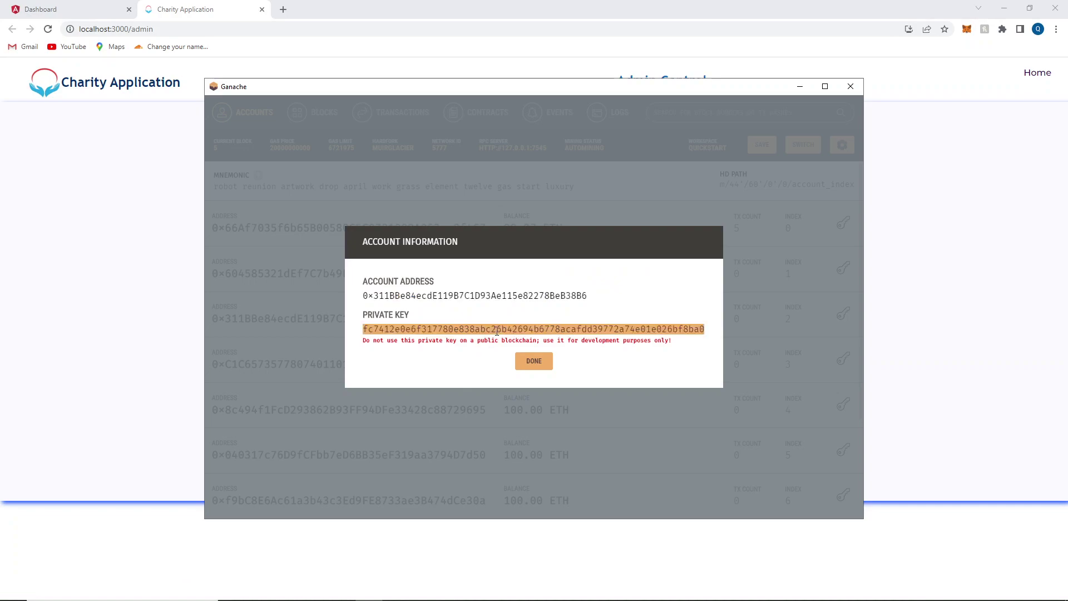
left_click(886, 235)
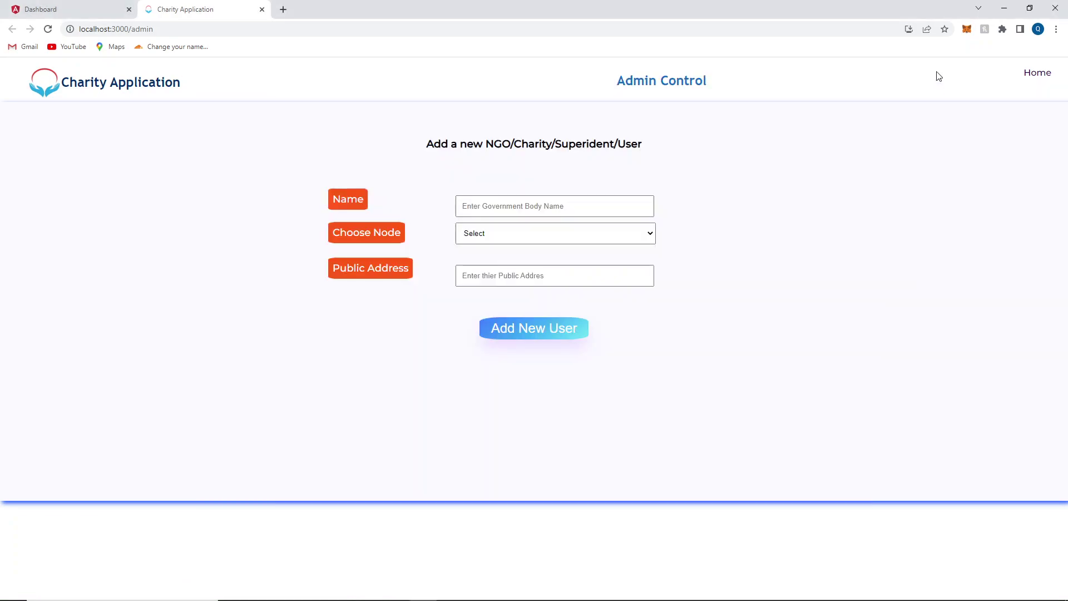
left_click(966, 31)
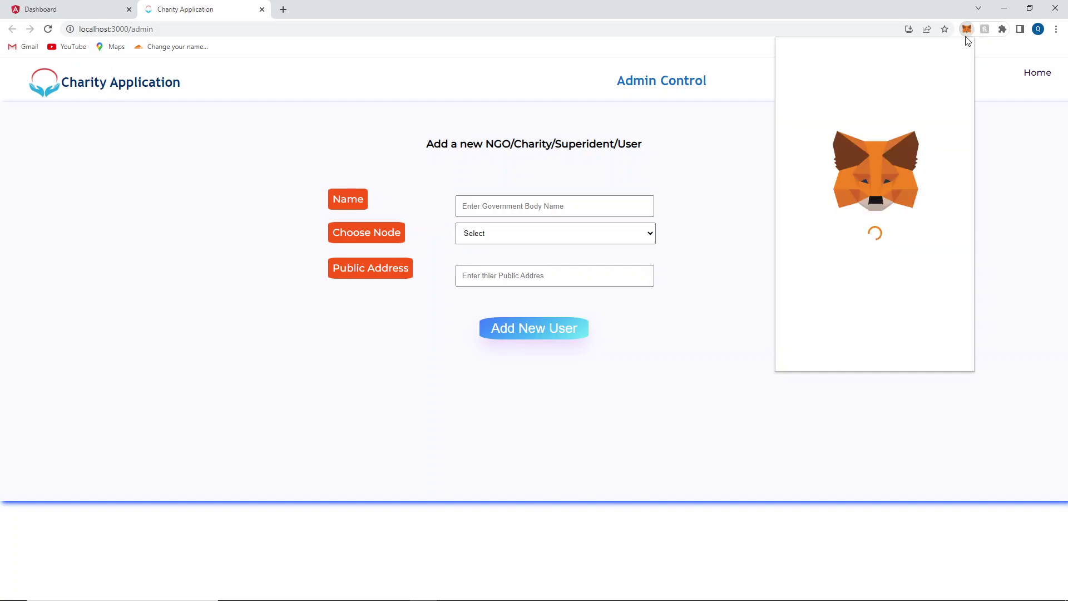
left_click(951, 60)
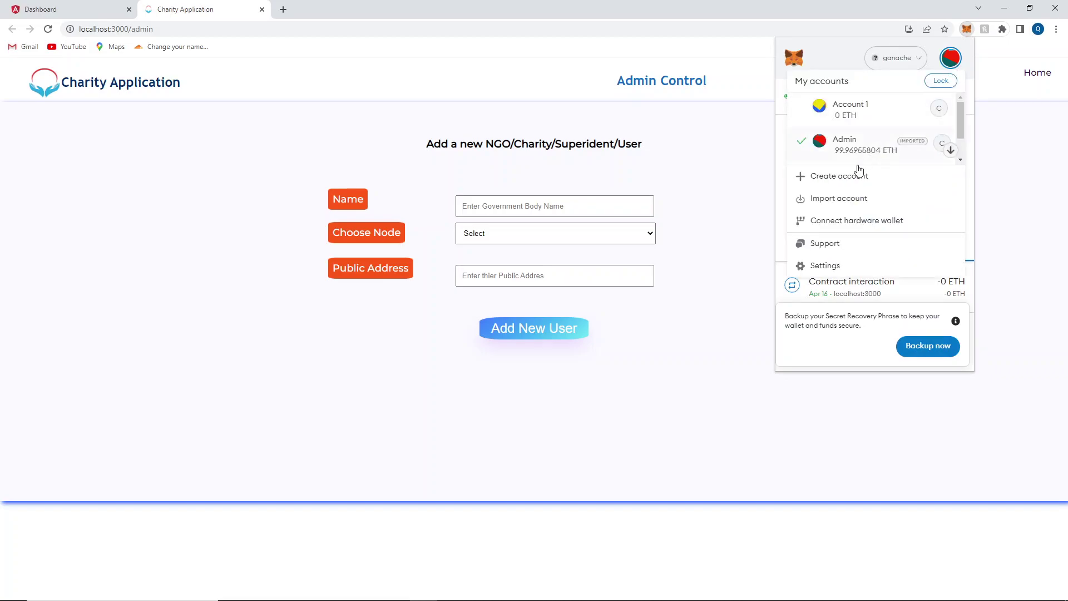
left_click(842, 199)
key("ctrl+v")
left_click(933, 249)
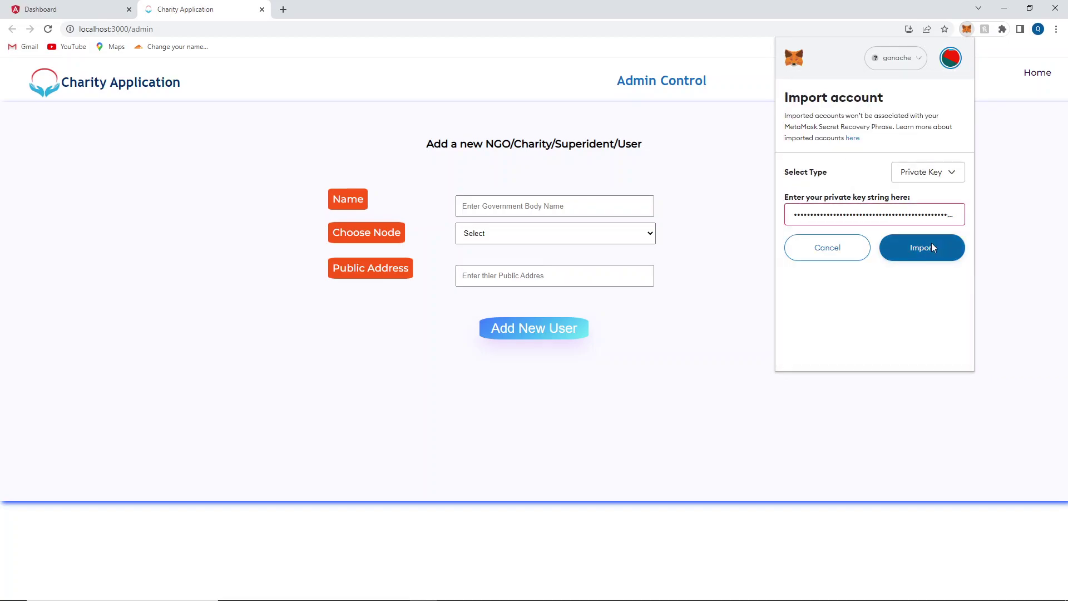
left_click(932, 248)
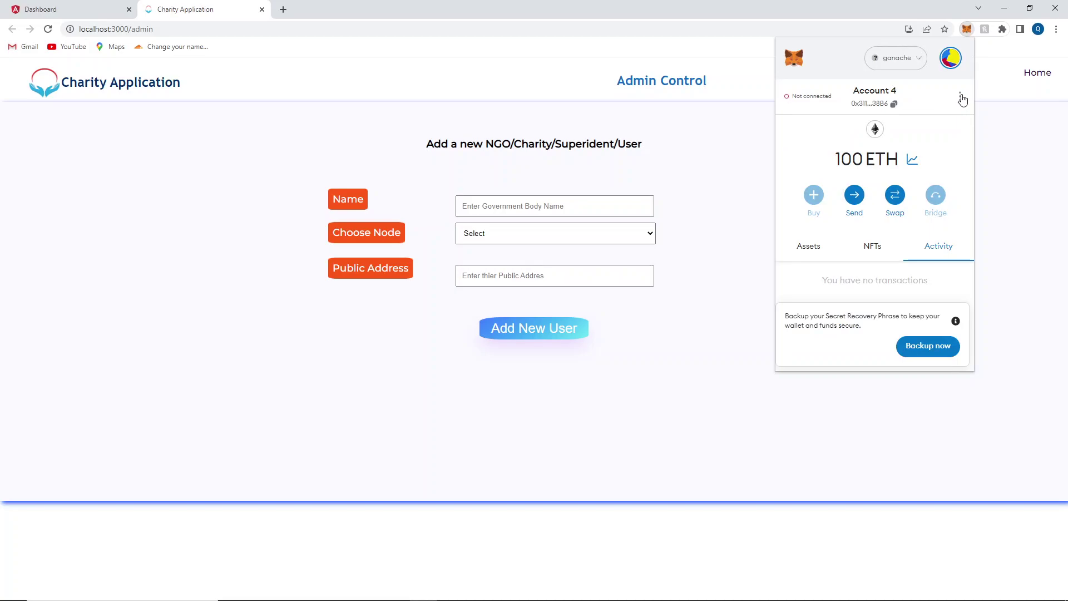
Step: Rename the imported Account 4 to the new user's name and reload the dashboard
left_click(960, 97)
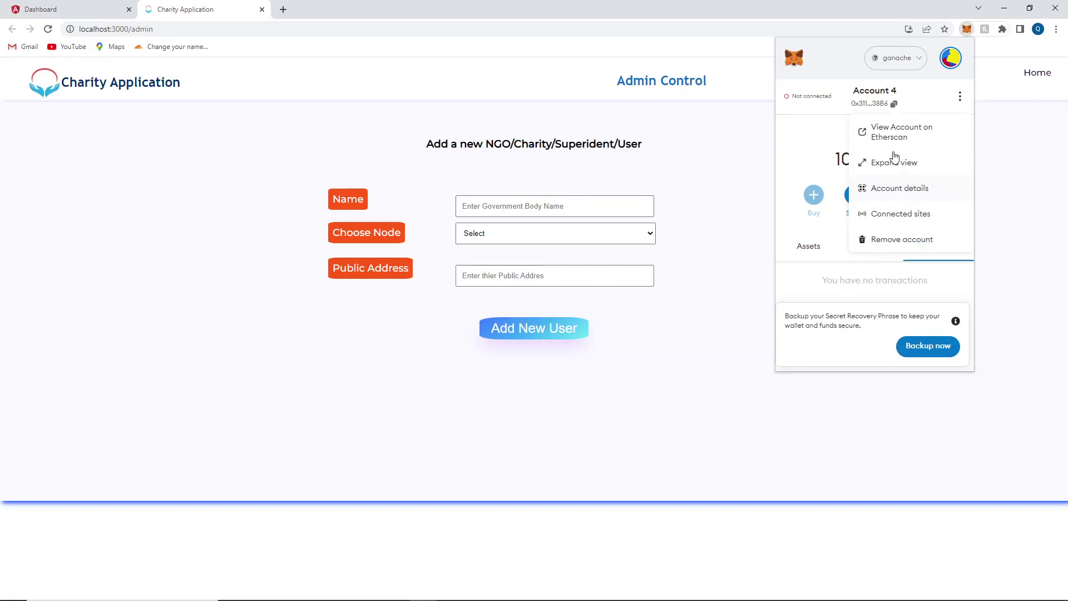
left_click(900, 188)
left_click(901, 106)
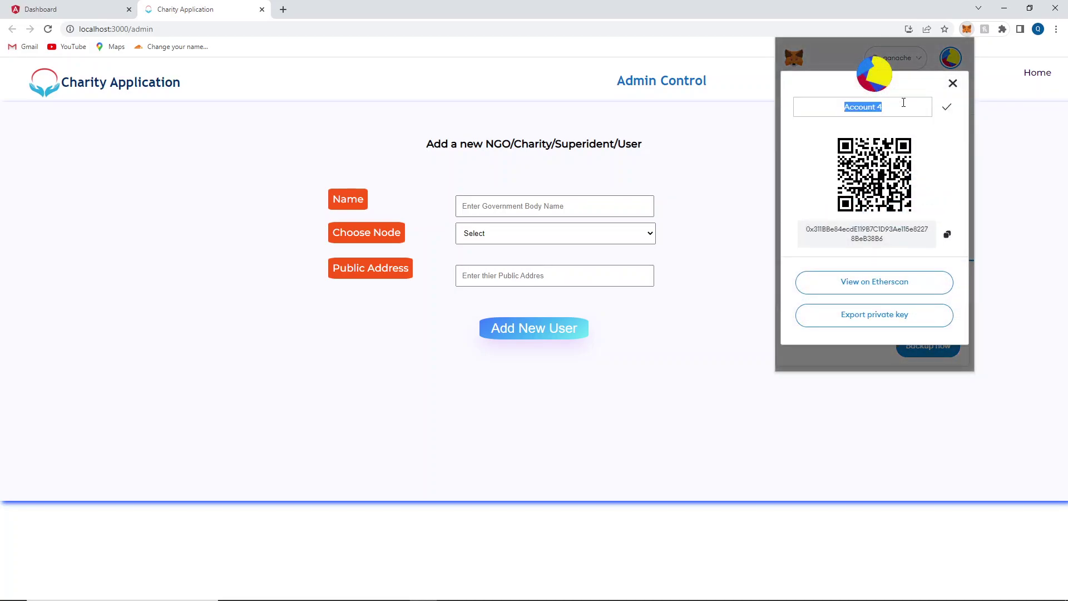
type("Abhinaya")
left_click(946, 107)
left_click(953, 83)
left_click(86, 9)
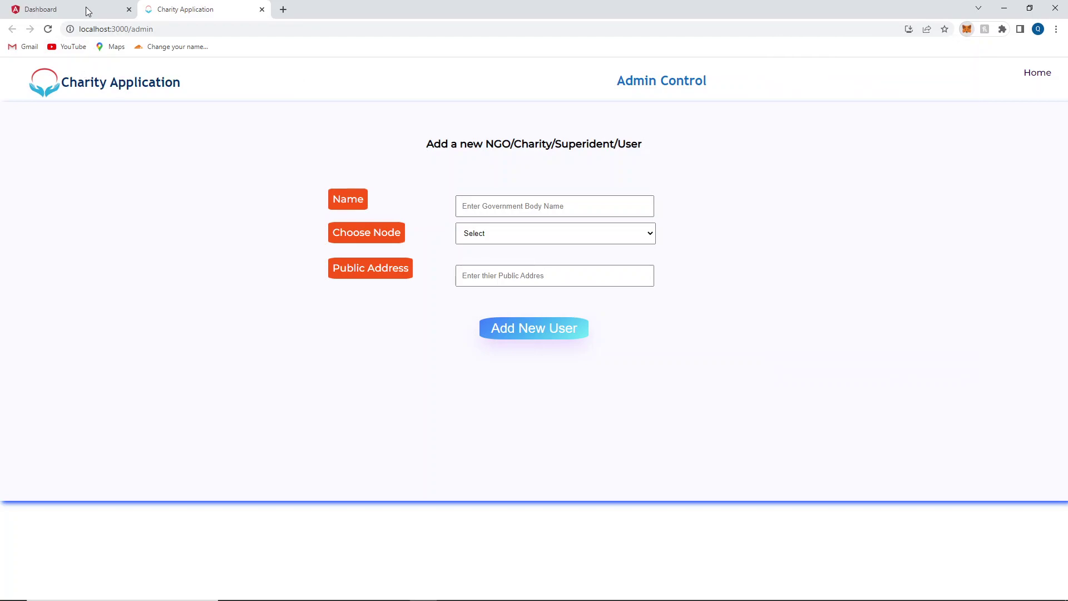
key("F5")
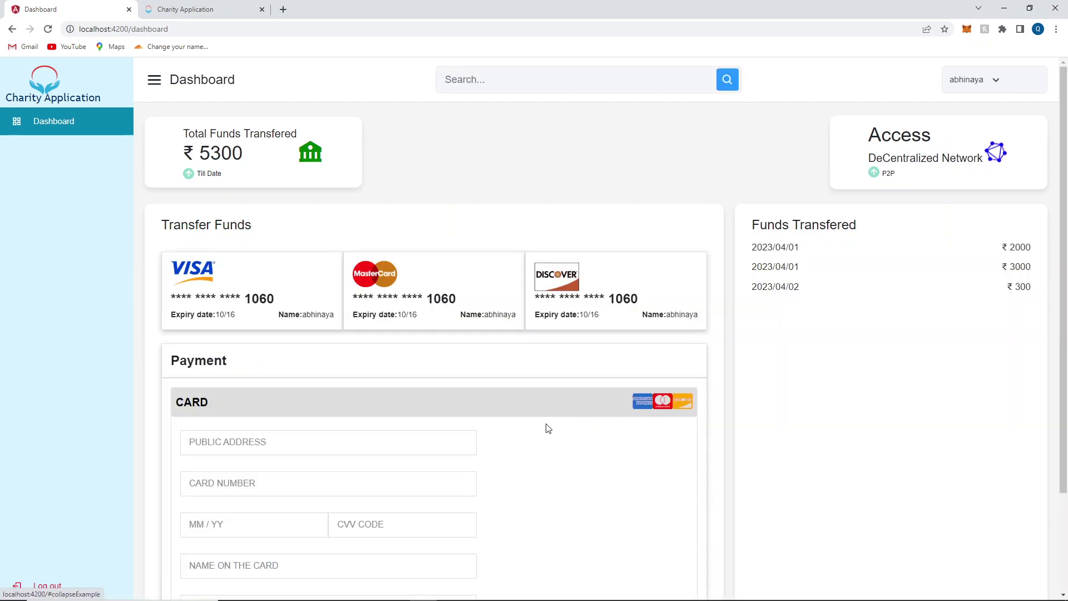
Step: Highlight the ₹5300 total funds and the logged-in user's name on the dashboard
scroll(516, 363, "down", 2)
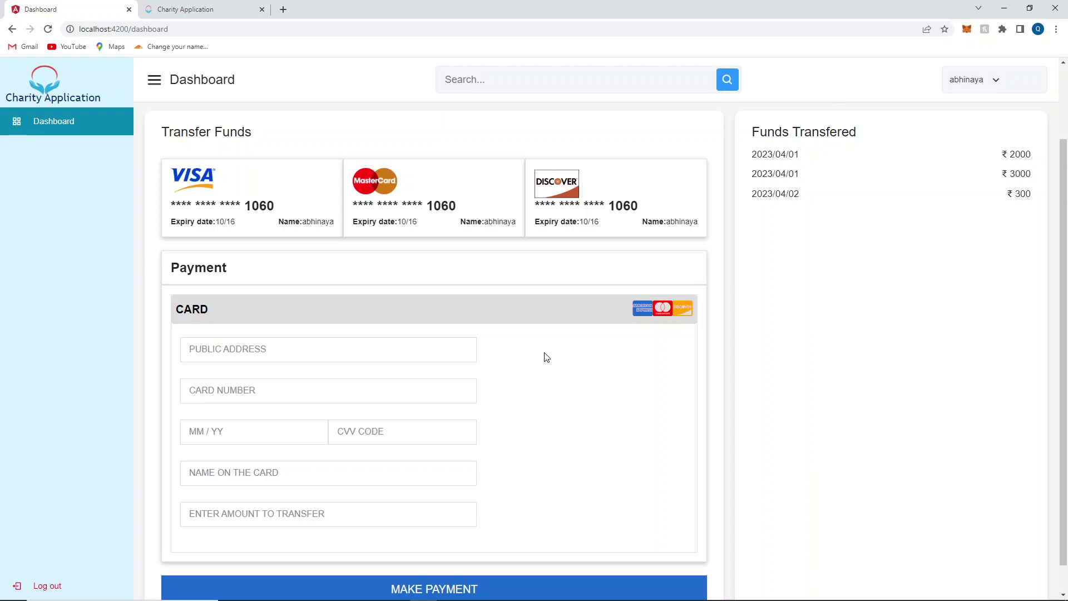
scroll(543, 350, "up", 2)
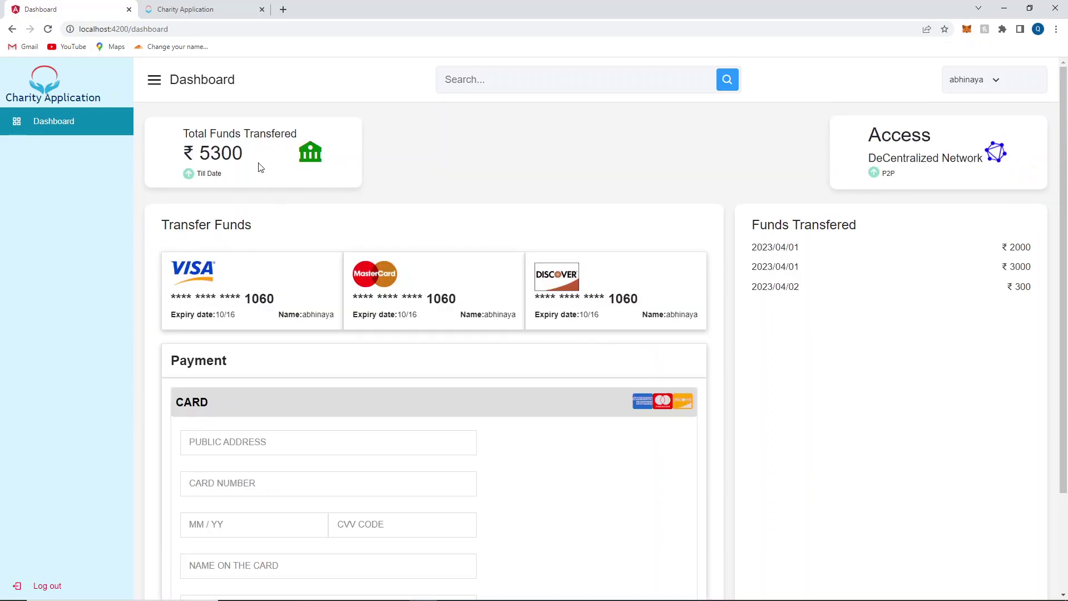
triple_click(241, 153)
left_click(386, 162)
scroll(522, 201, "down", 2)
double_click(962, 85)
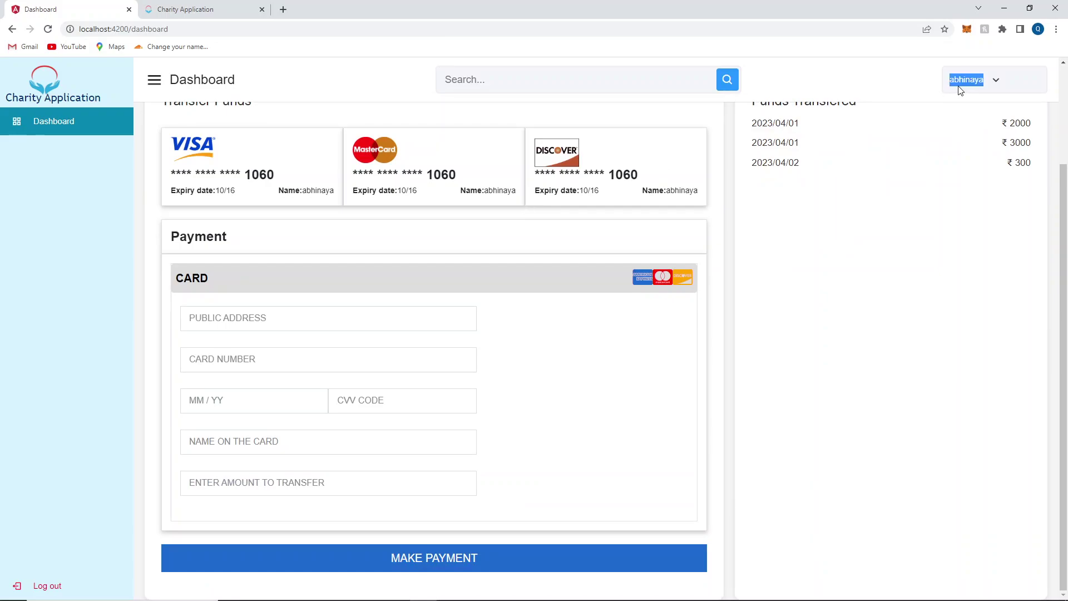
left_click(332, 312)
Step: Paste the Ganache account's address into the payment form's Public Address field
left_click(333, 322)
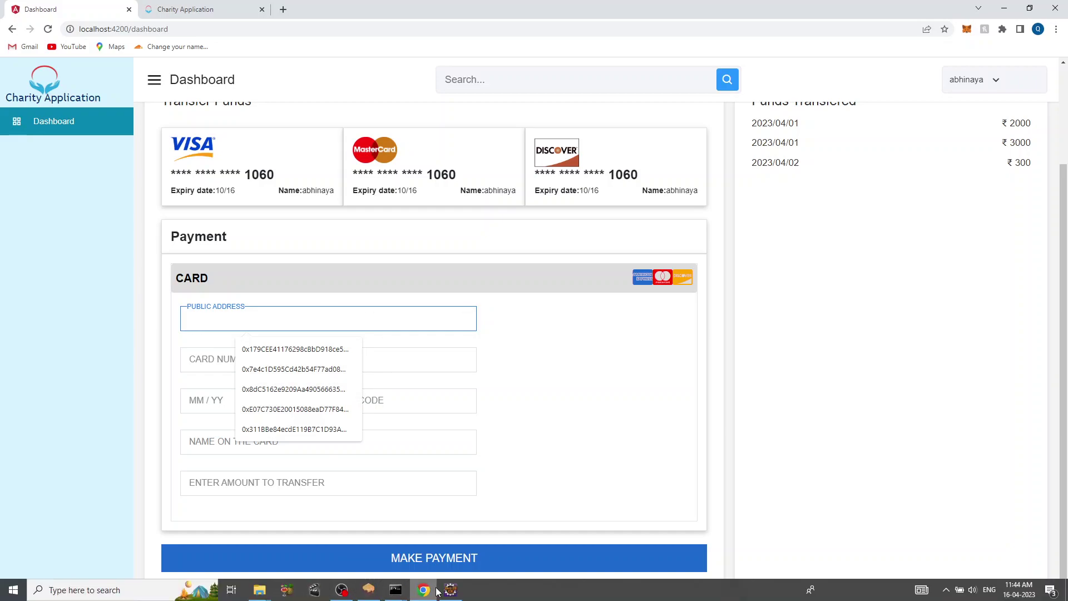
left_click(369, 589)
double_click(404, 296)
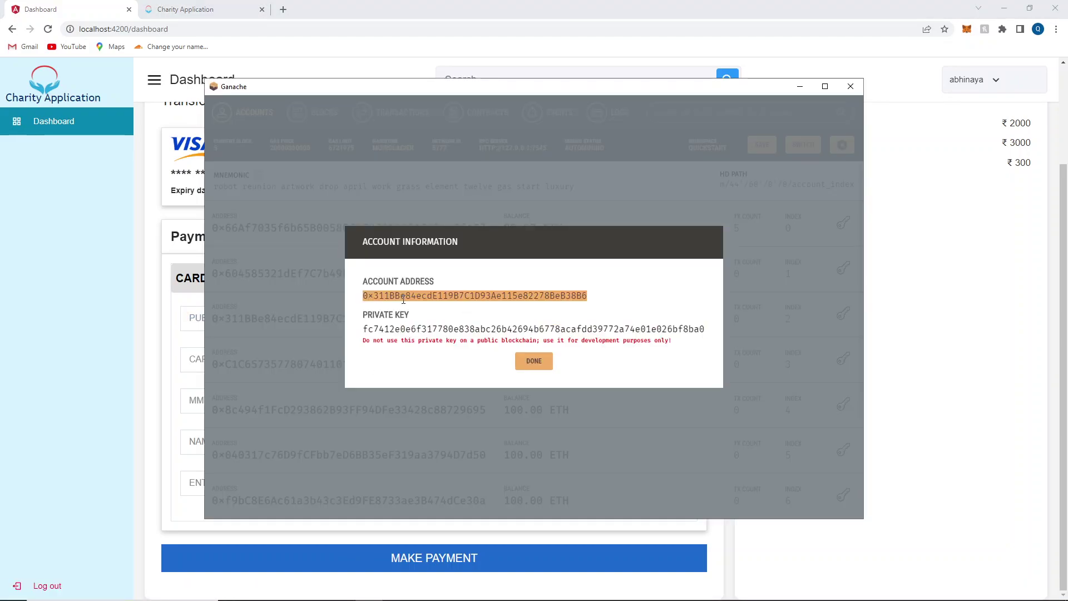
key("ctrl+c")
left_click(361, 60)
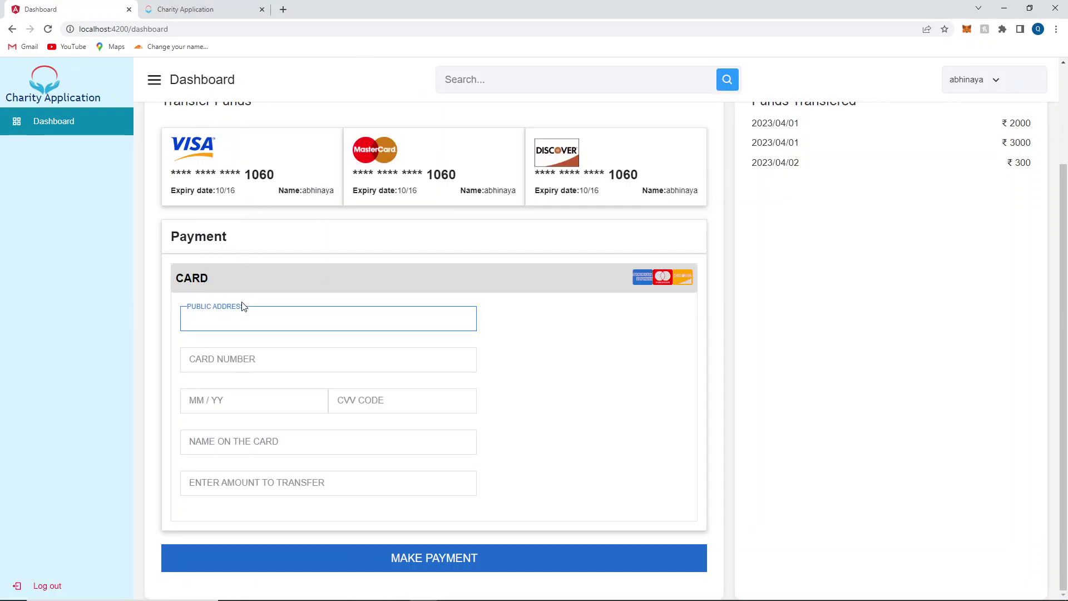
key("ctrl+v")
Step: Enter the card details and a 6000 amount, then make the payment
left_click(292, 359)
type("56411541561521")
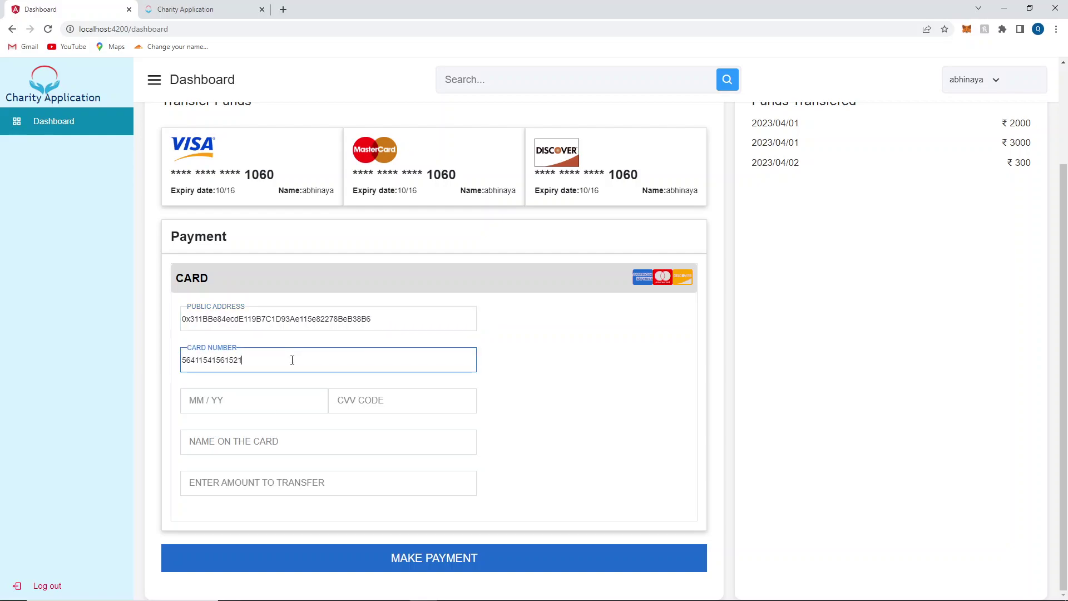
key("Tab")
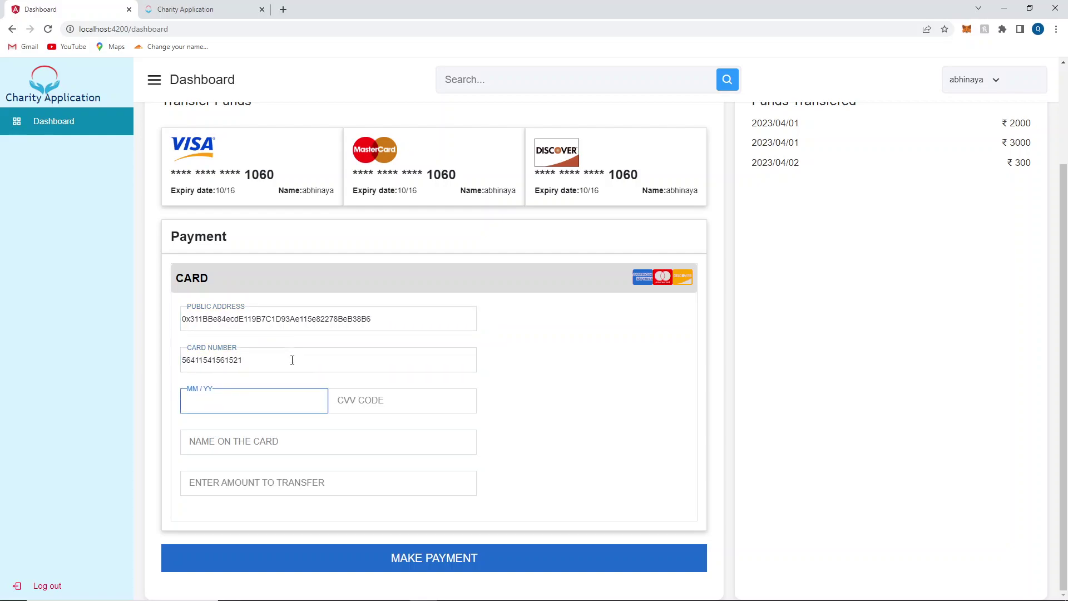
type("02/23")
key("Tab")
type("123")
key("Tab")
type("Abhinaya")
key("Tab")
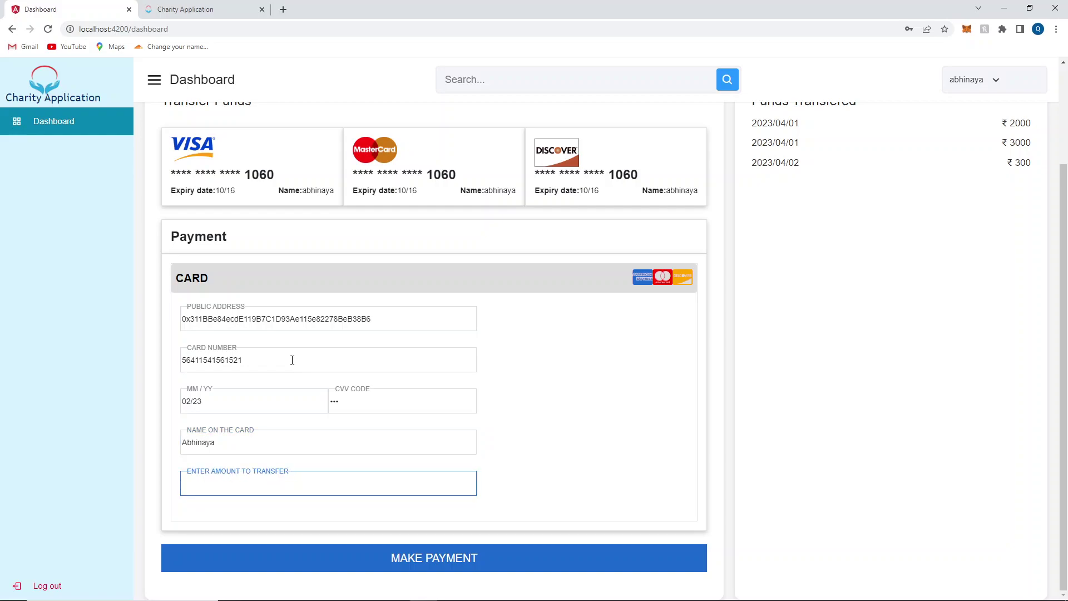
type("50000")
key("ctrl+a")
key("BackSpace")
left_click(438, 560)
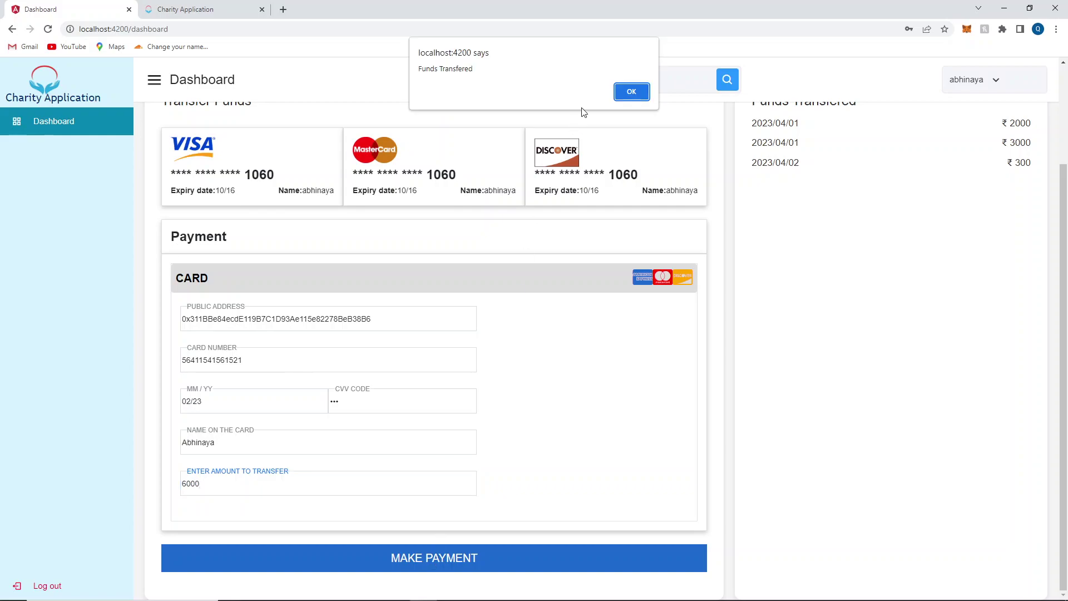
Step: Dismiss the transfer alert and check the new 2023/04/16 ₹6000 entry and ₹11300 total
left_click(628, 92)
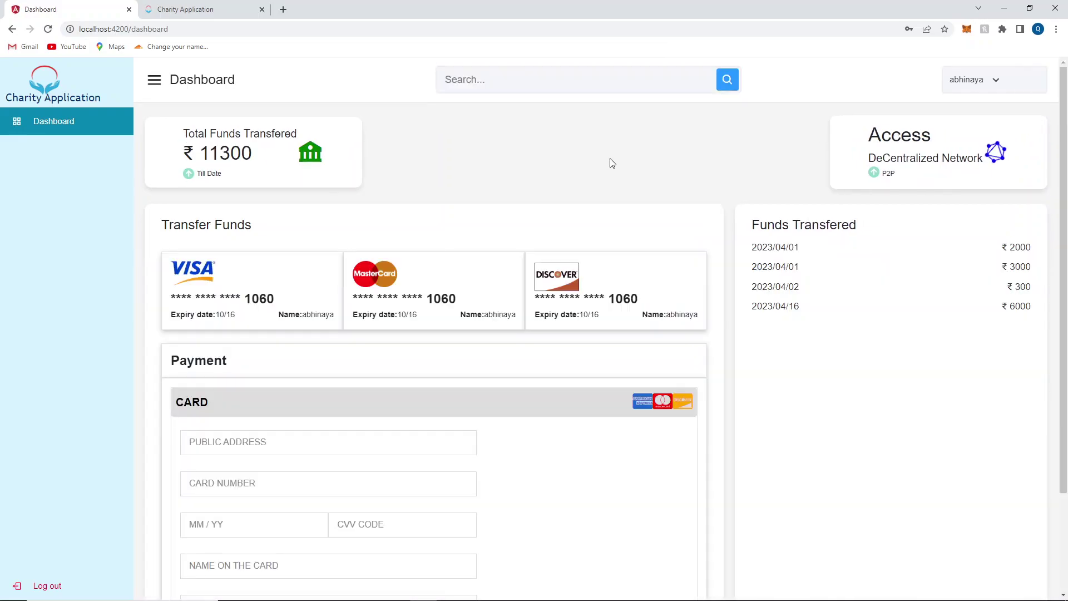
triple_click(1019, 305)
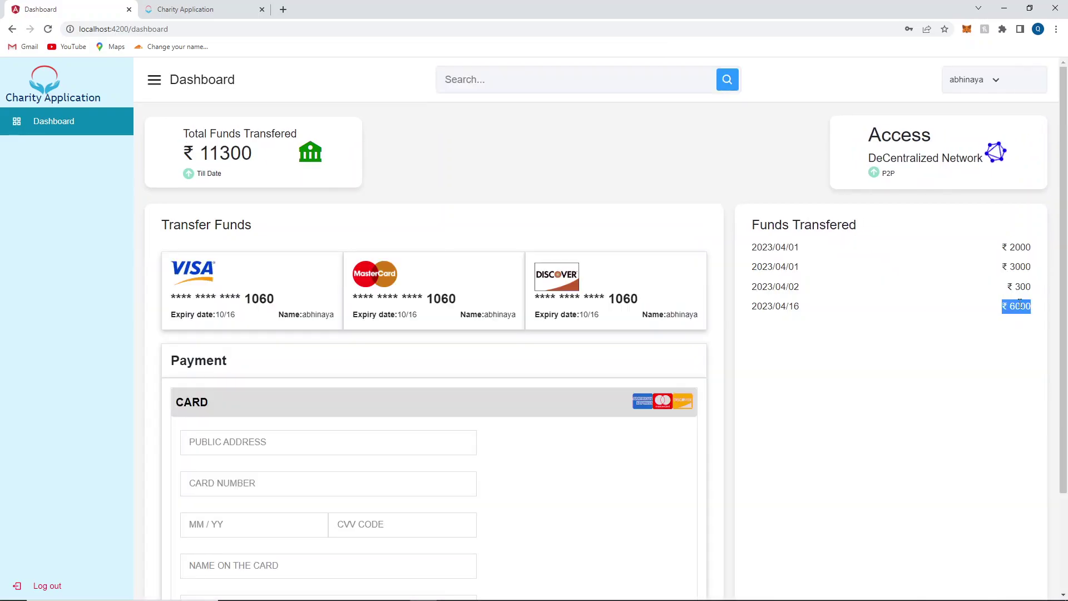
left_click_drag(804, 311, 789, 309)
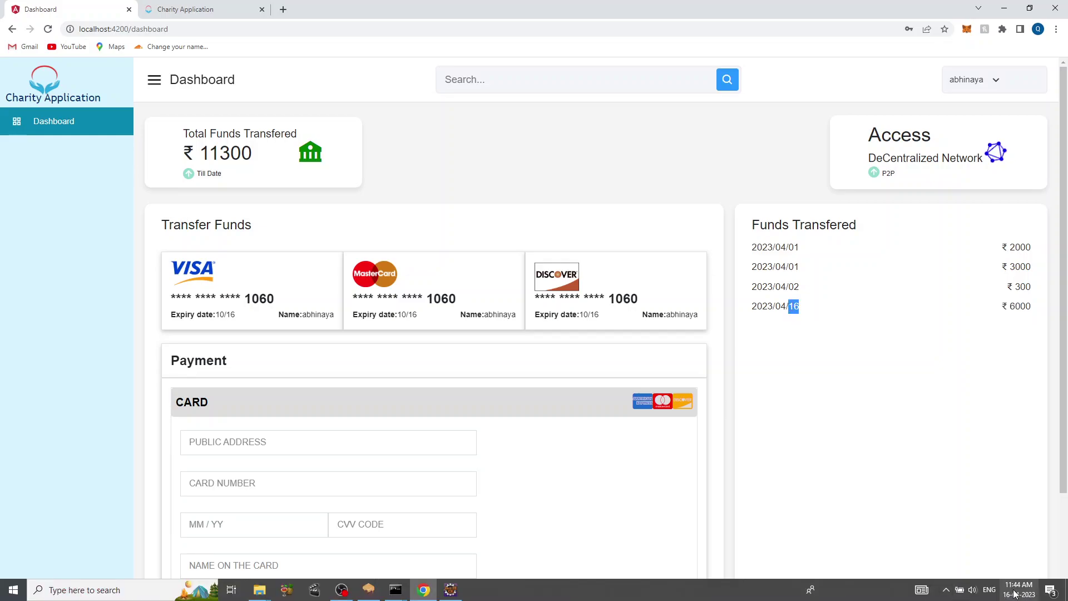
mouse_move(1012, 596)
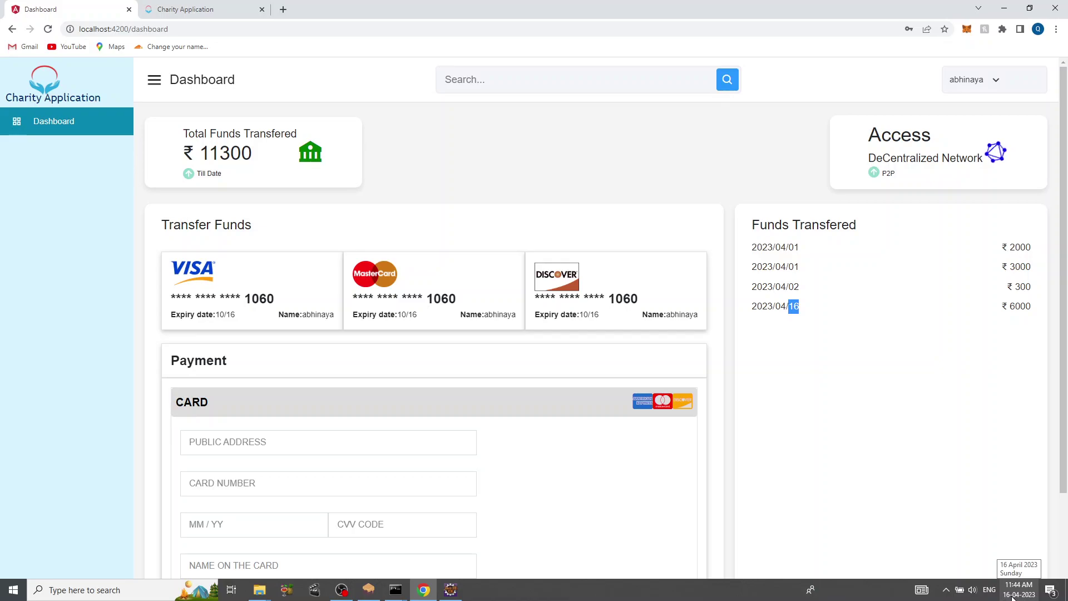
double_click(1023, 305)
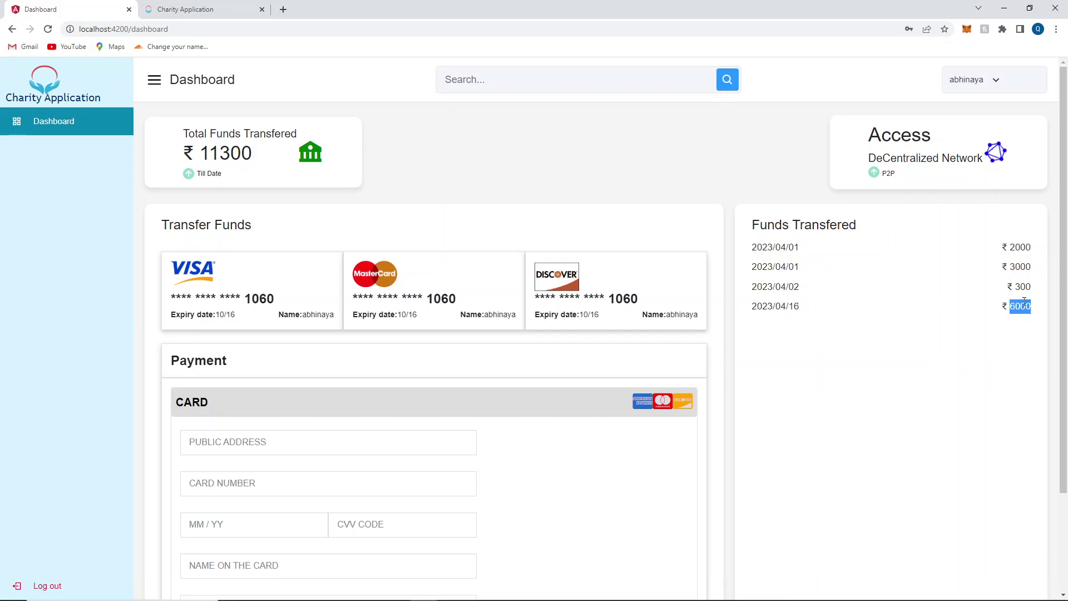
triple_click(234, 153)
left_click(412, 154)
scroll(36, 452, "down", 3)
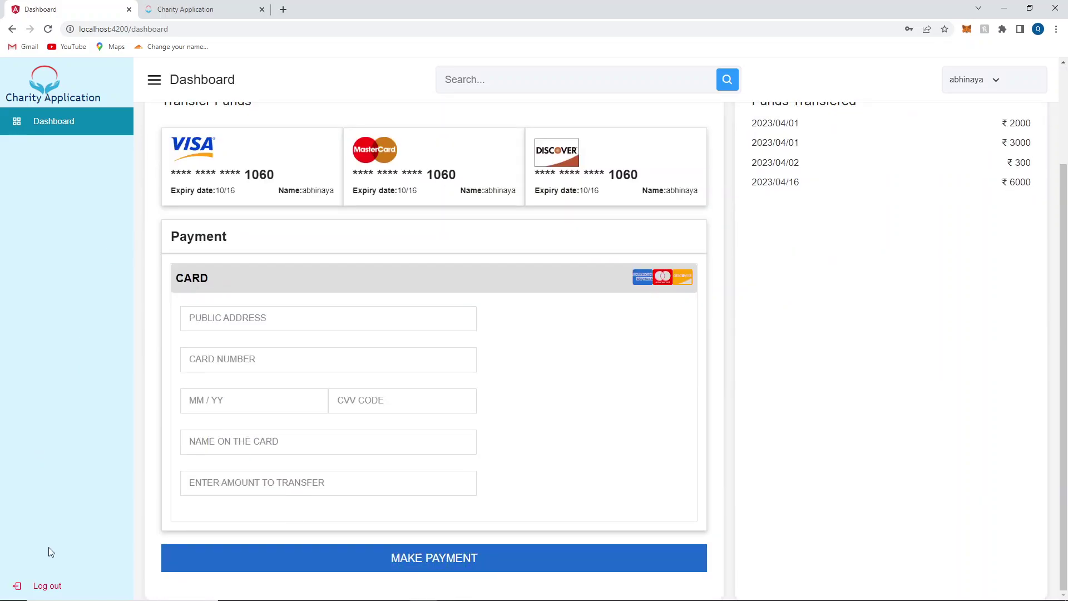
scroll(556, 366, "up", 3)
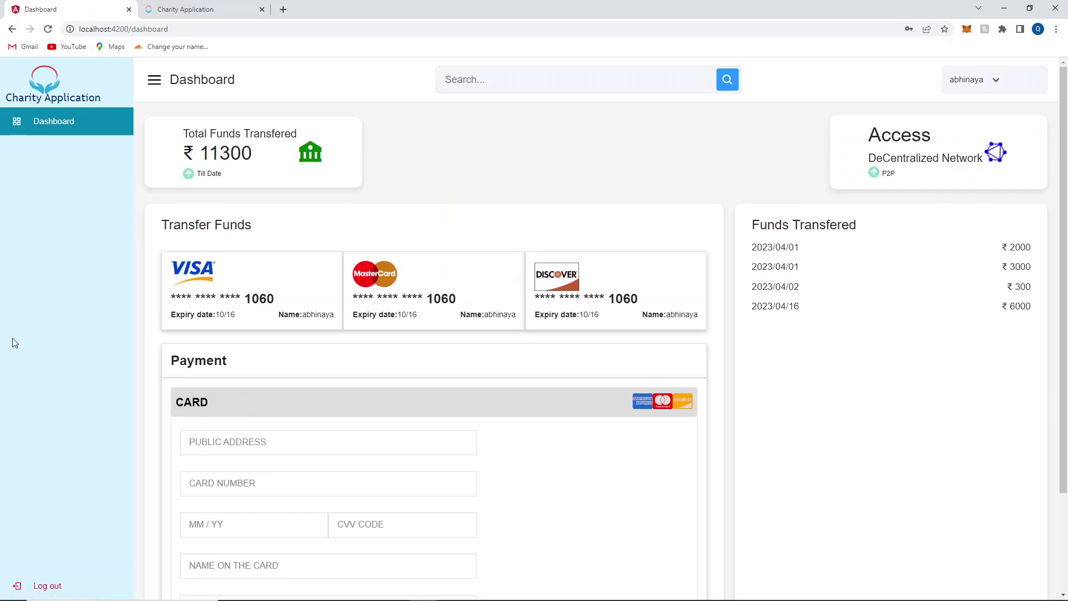
Step: Log out and sign in to the Admin Dashboard, dismissing Chrome's password warnings
left_click(38, 585)
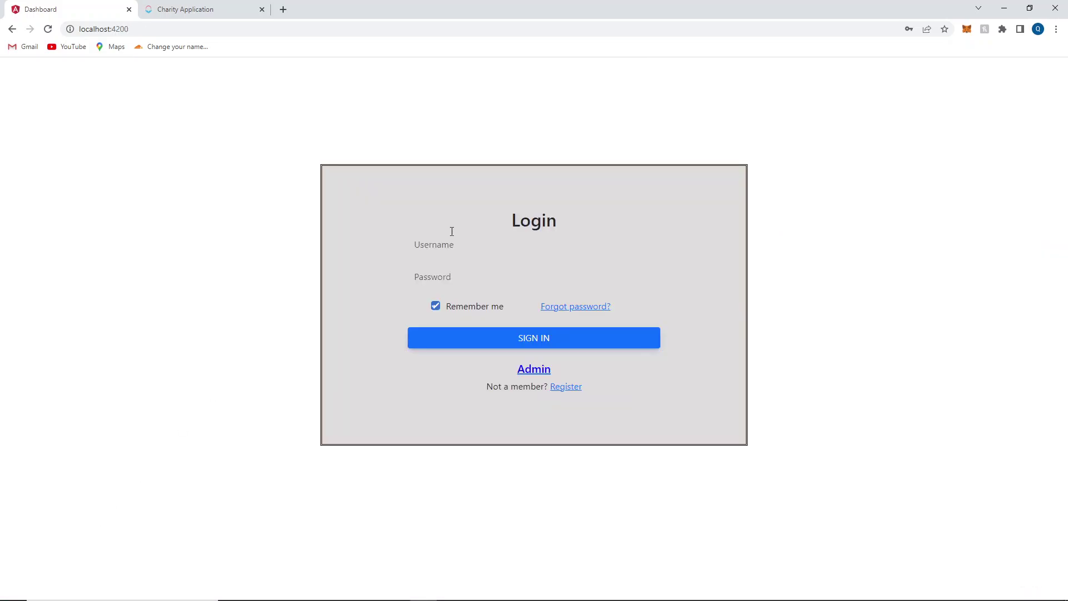
left_click(534, 370)
left_click(491, 244)
type("admin")
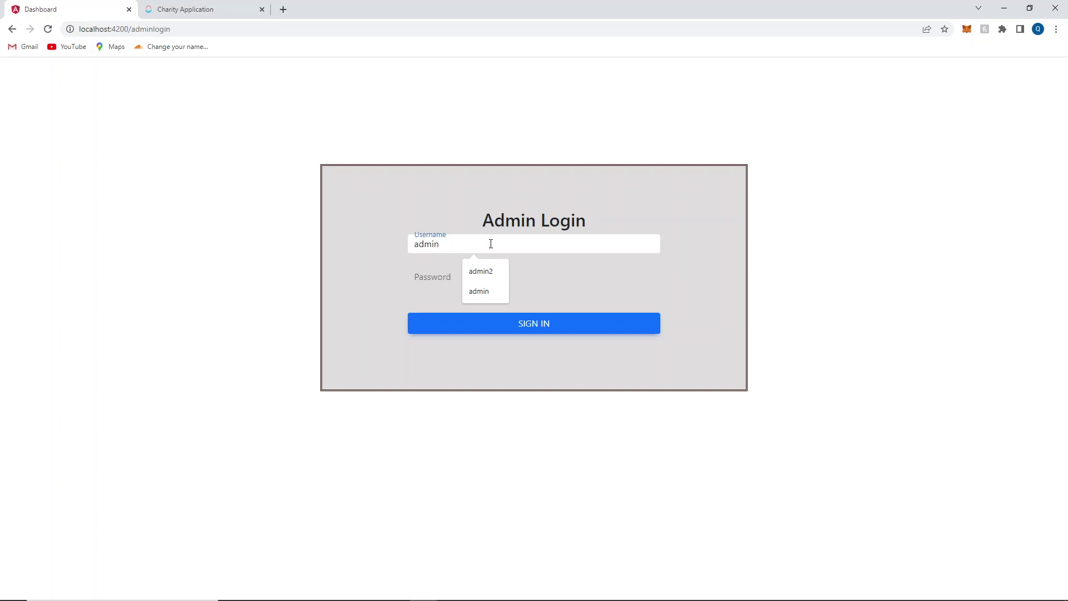
type("2")
key("Tab")
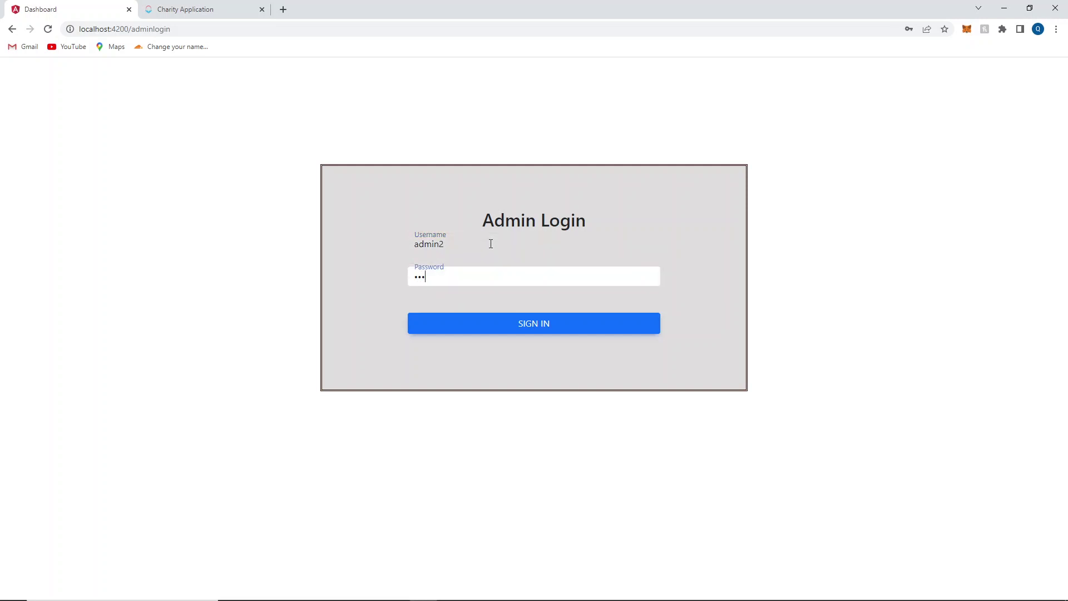
left_click(556, 318)
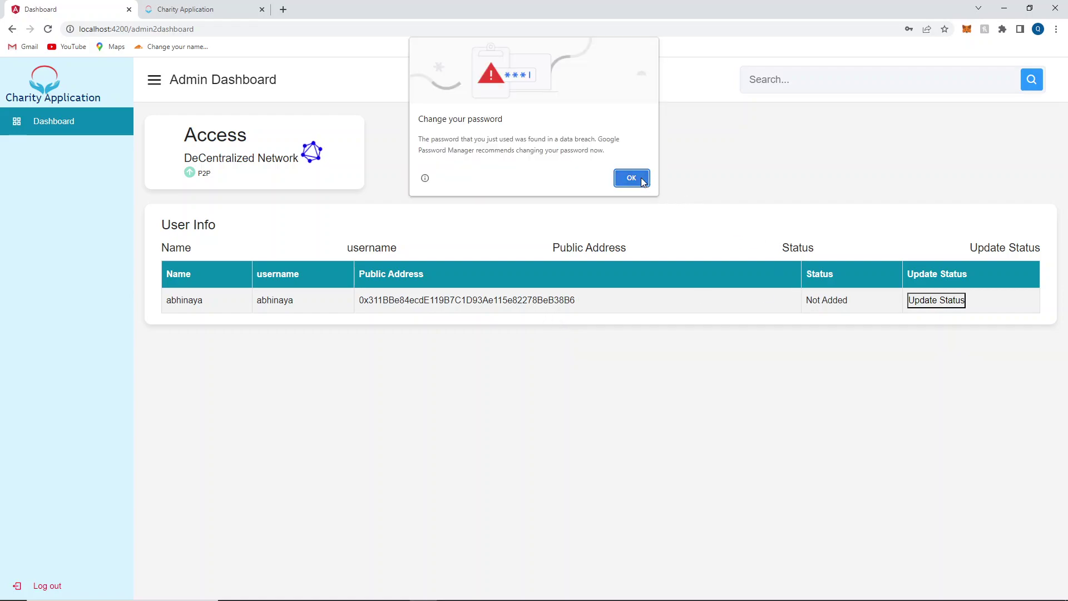
left_click(641, 179)
left_click(927, 187)
Step: Review the new user's row in User Info and copy their public address
double_click(828, 286)
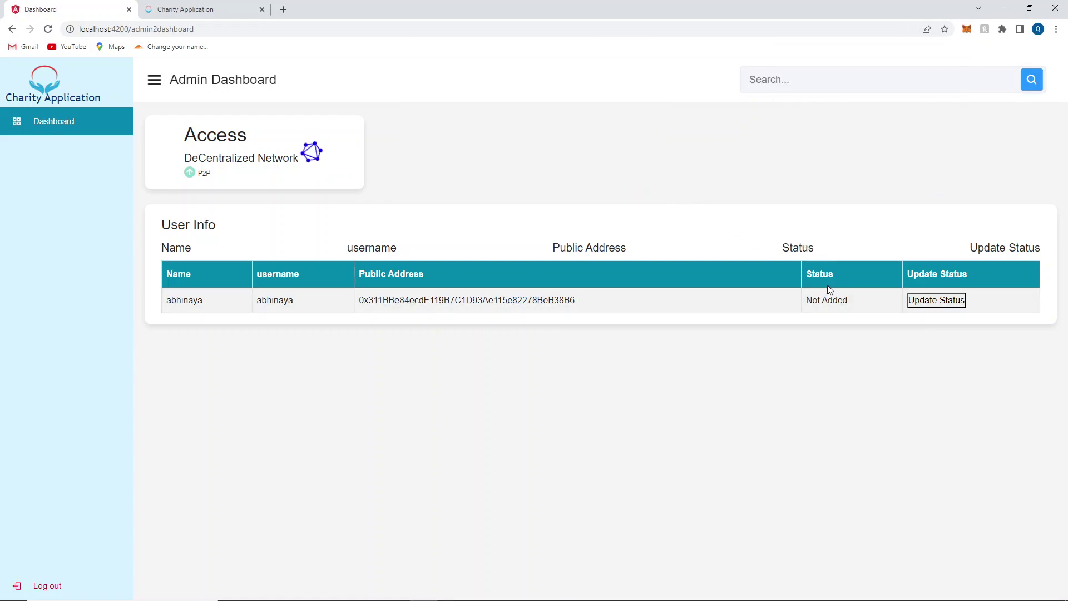
double_click(189, 301)
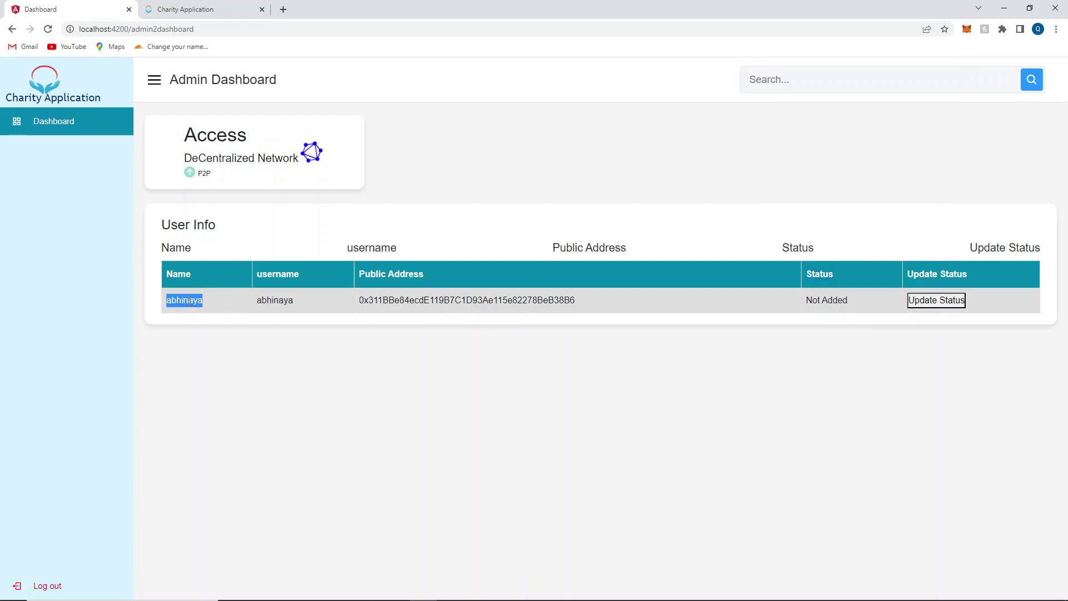
double_click(272, 300)
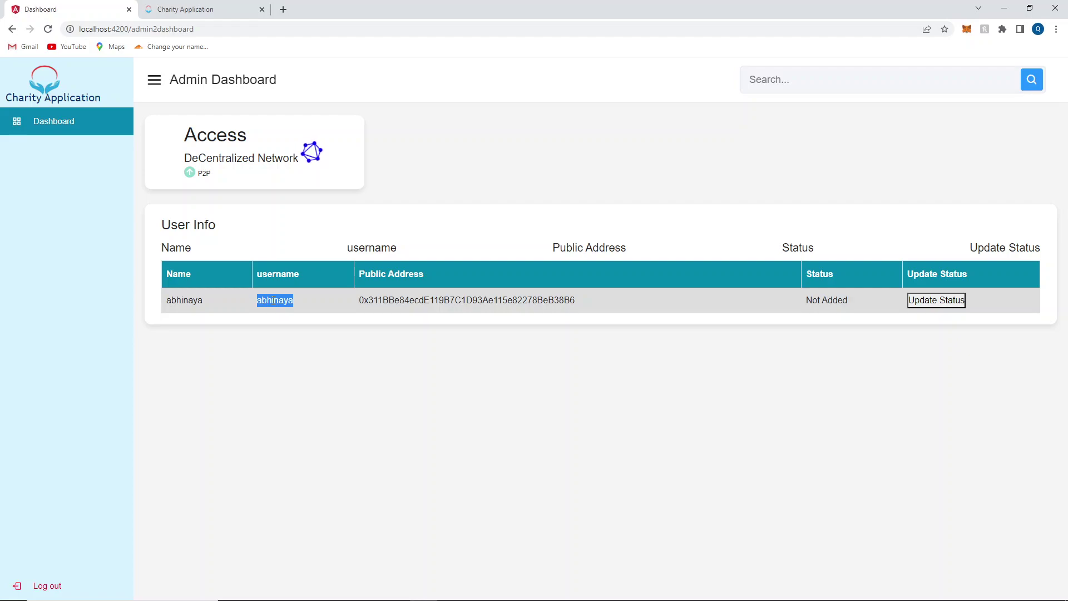
left_click(312, 300)
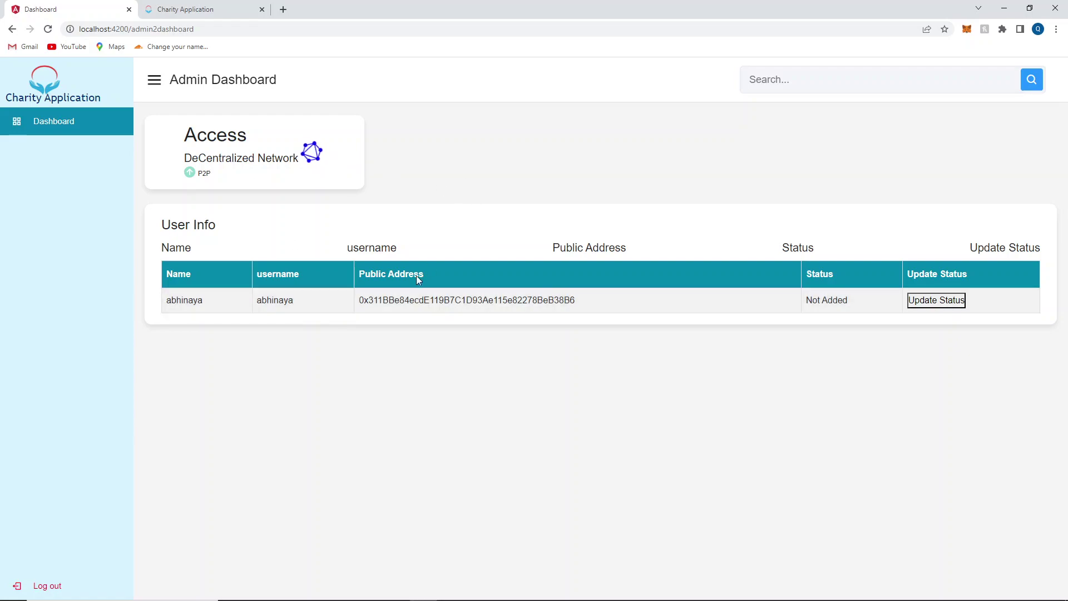
double_click(181, 300)
double_click(285, 299)
double_click(497, 300)
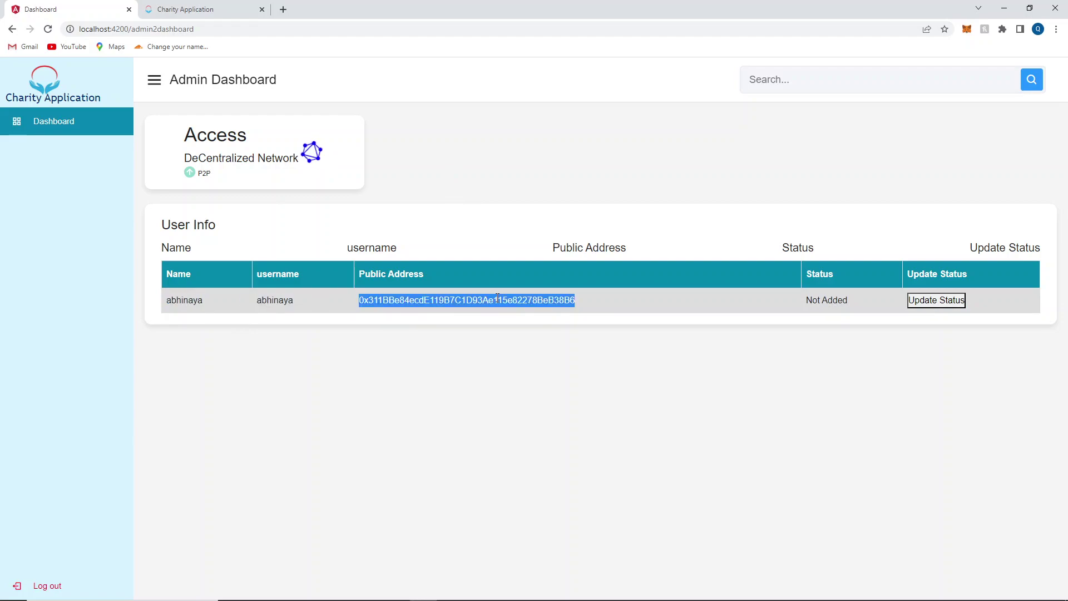
left_click(645, 304)
double_click(560, 302)
key("ctrl+c")
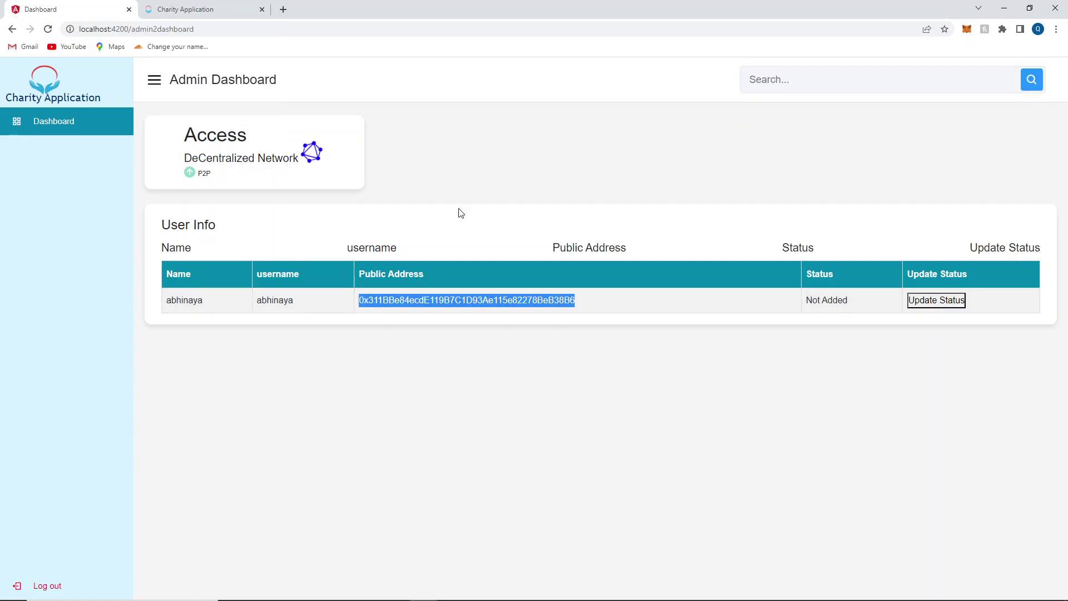
Step: Submit a new User node with the pasted public address and the user's name
left_click(196, 179)
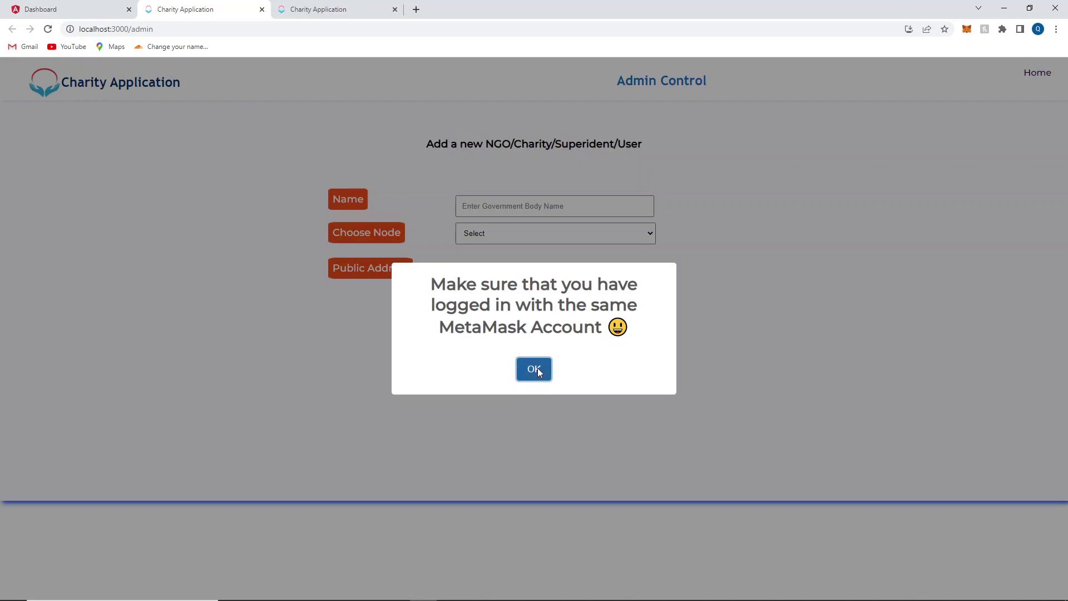
left_click(535, 370)
left_click(572, 274)
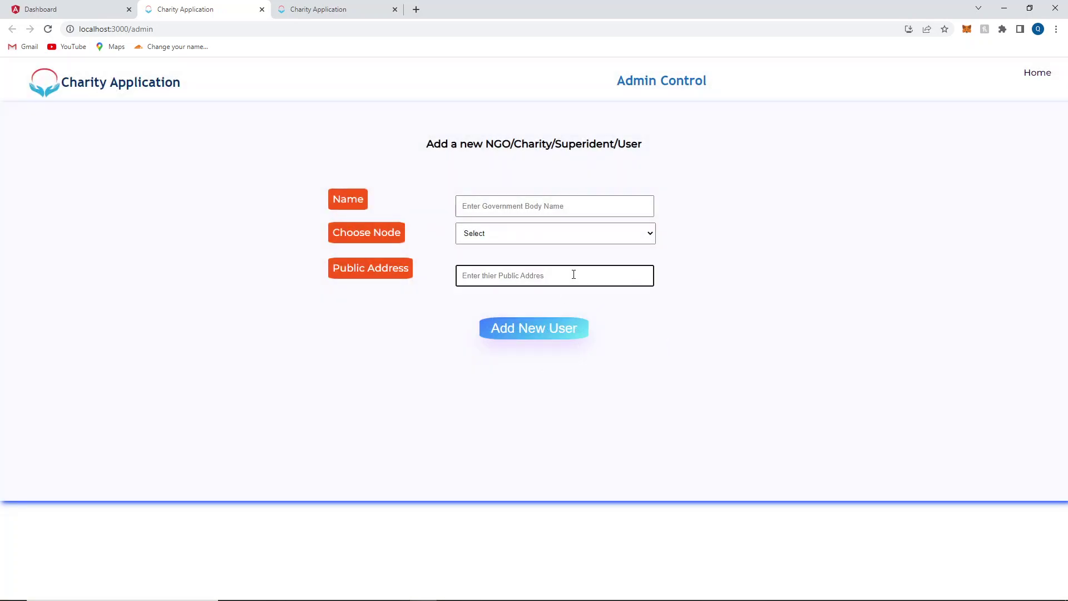
key("ctrl+v")
left_click(605, 233)
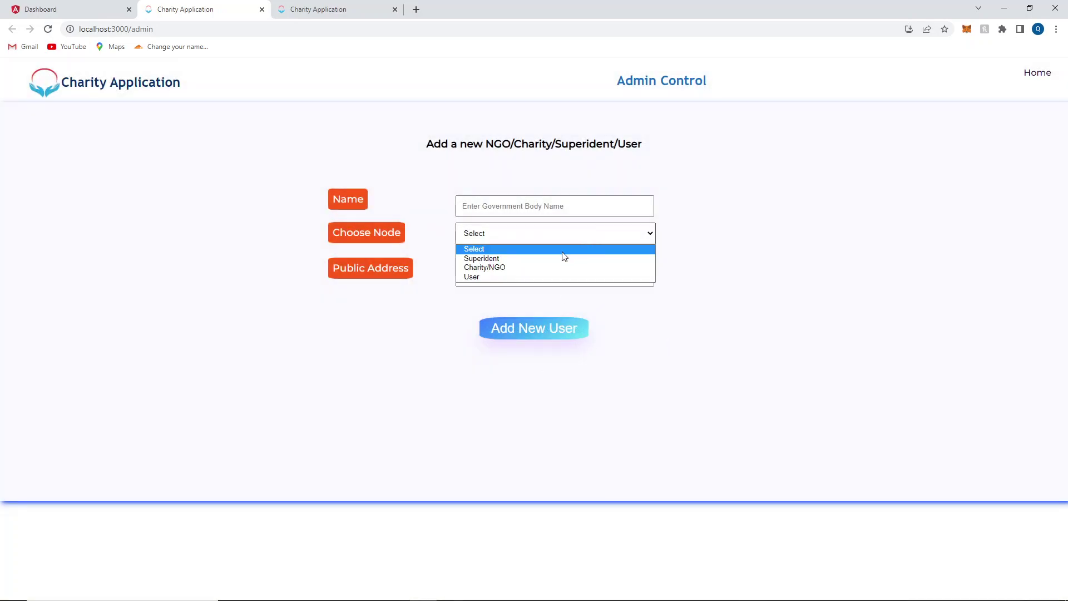
left_click(505, 276)
left_click(565, 207)
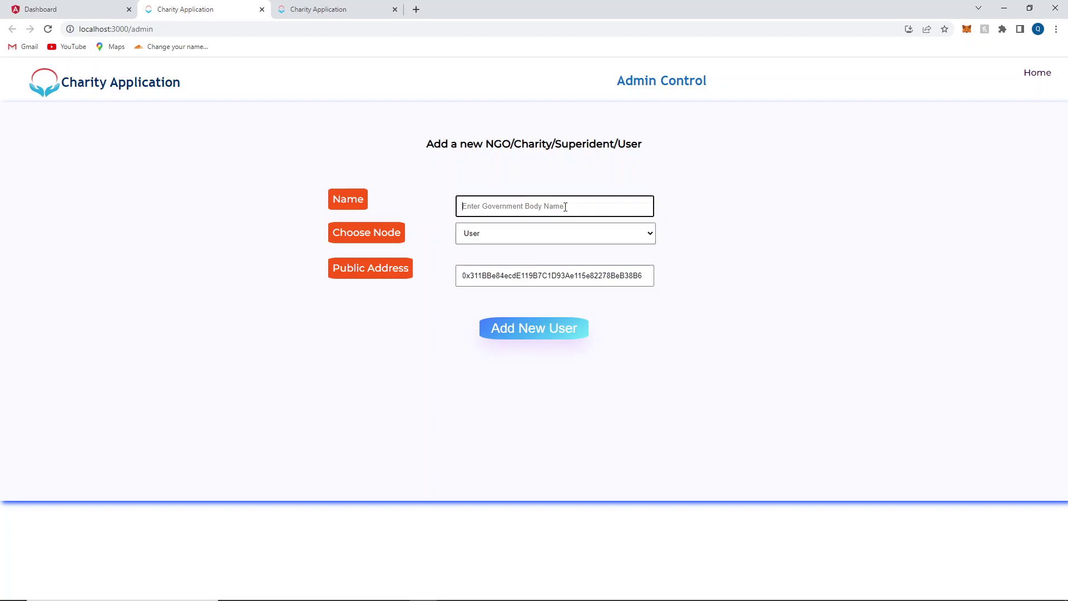
type("Abhinaya")
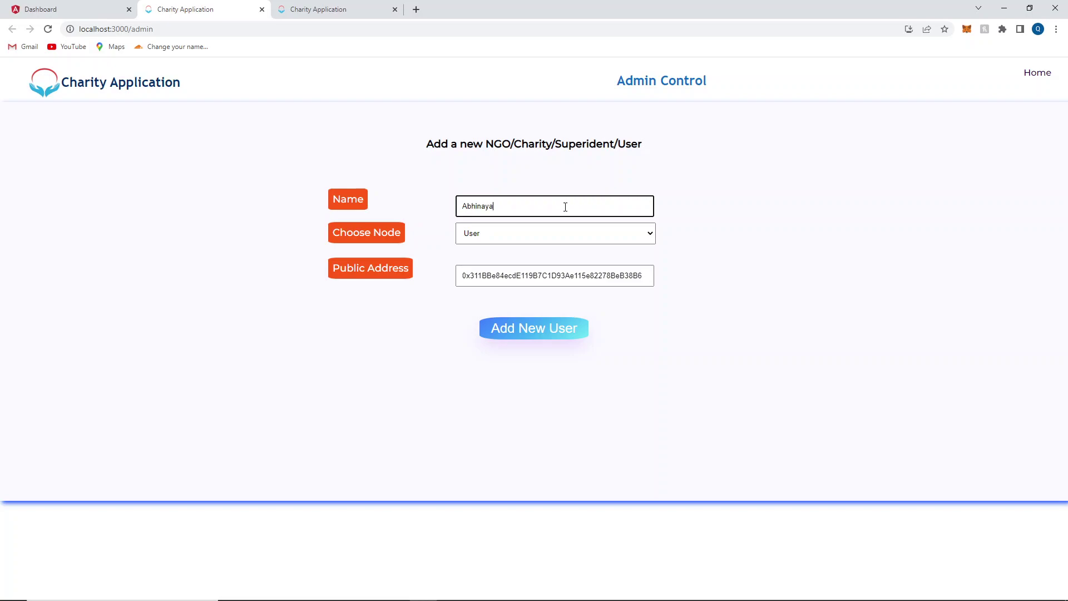
left_click(528, 336)
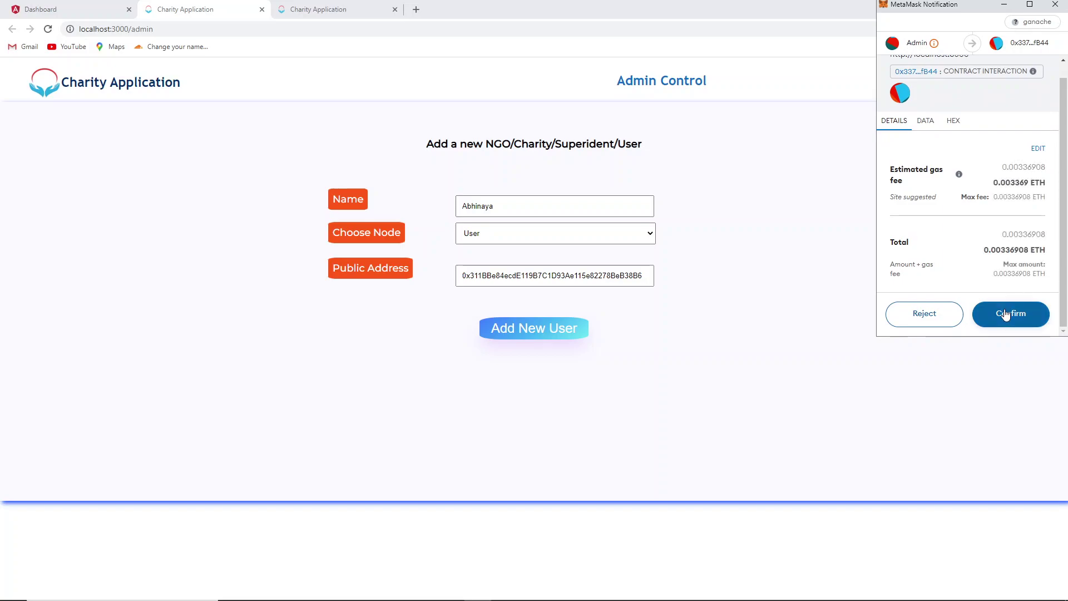
Step: Confirm the registration transaction in MetaMask and dismiss the follow-up notices
left_click(1005, 313)
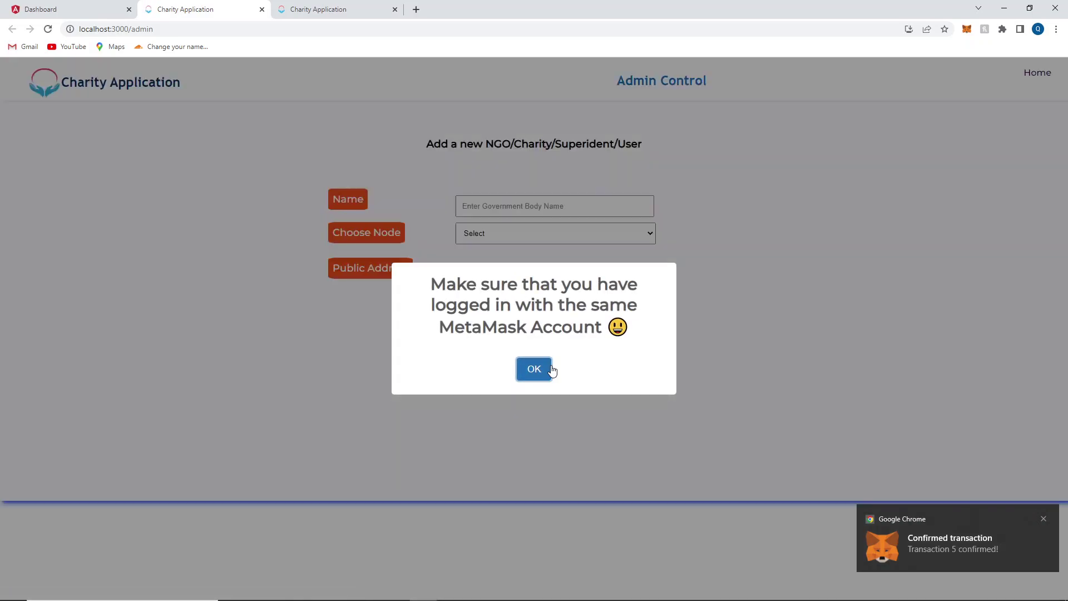
left_click(547, 365)
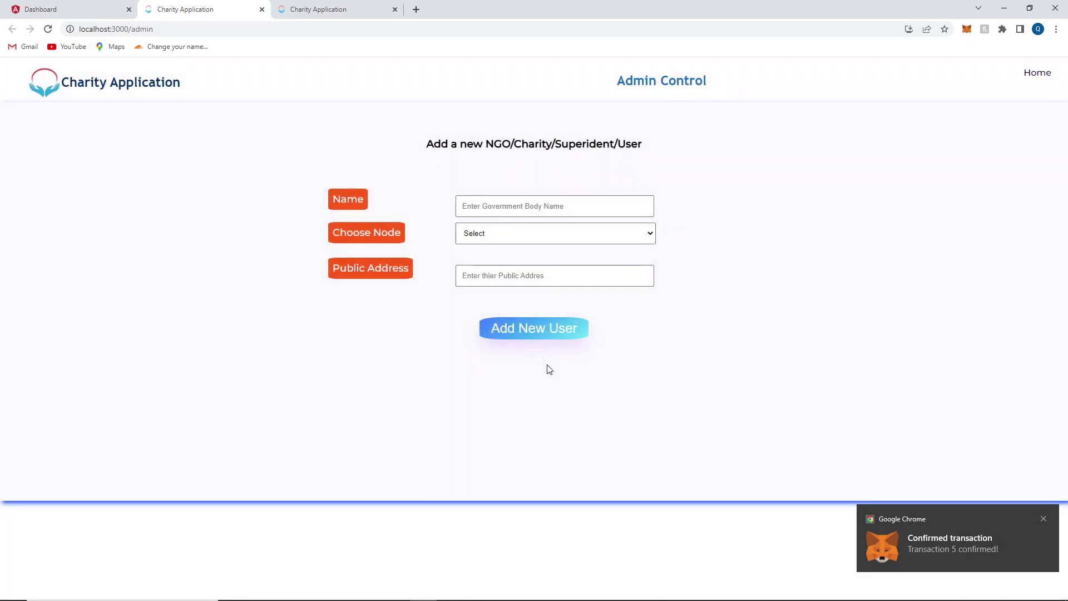
left_click(1043, 517)
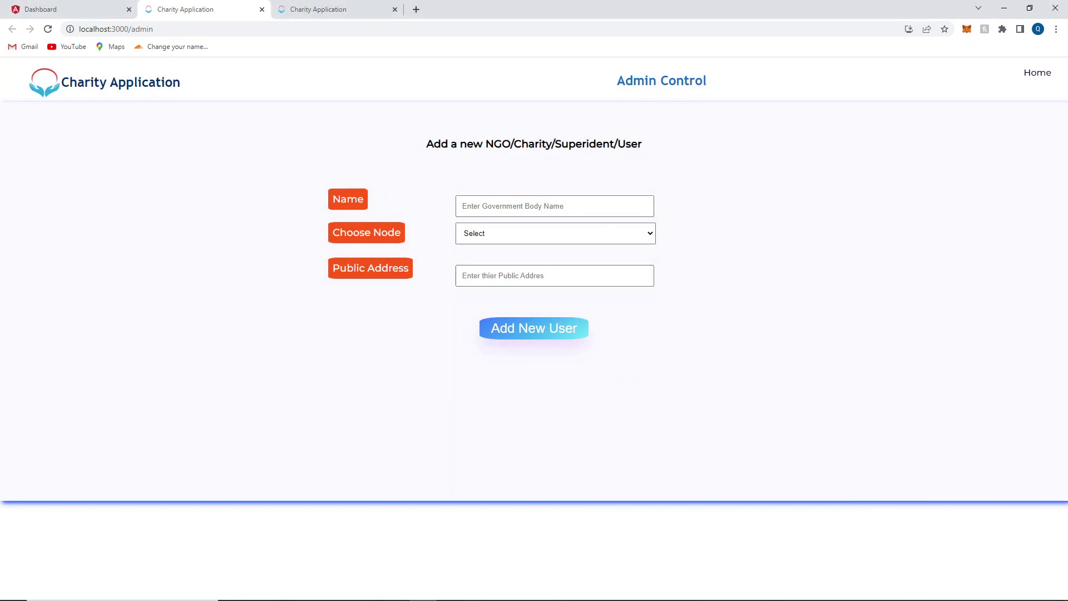
Step: Copy the Ganache index 3 account's address, then reload the admin form
left_click(383, 589)
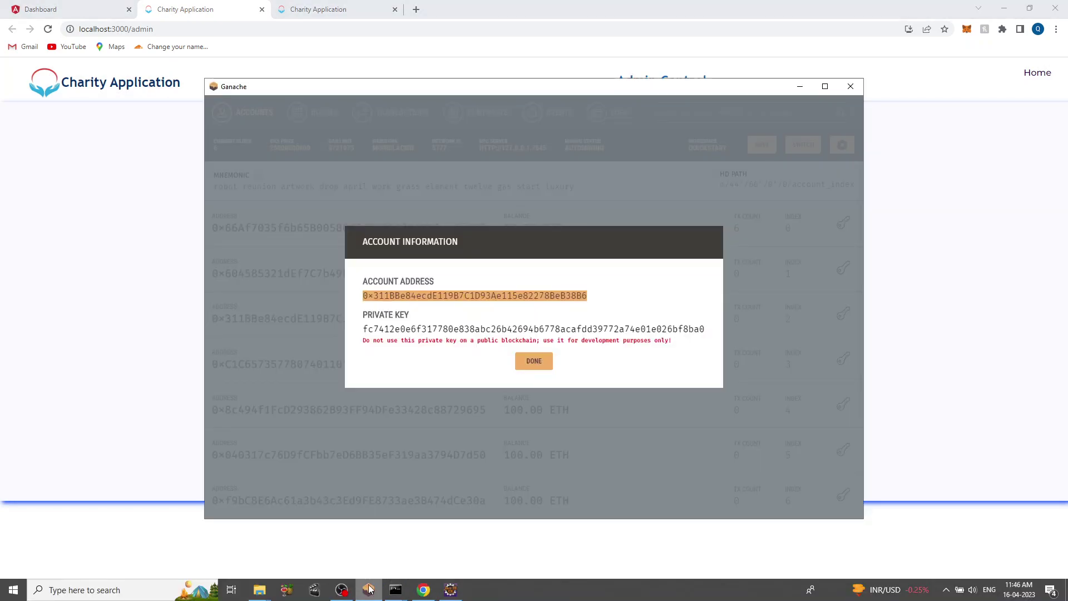
left_click(540, 359)
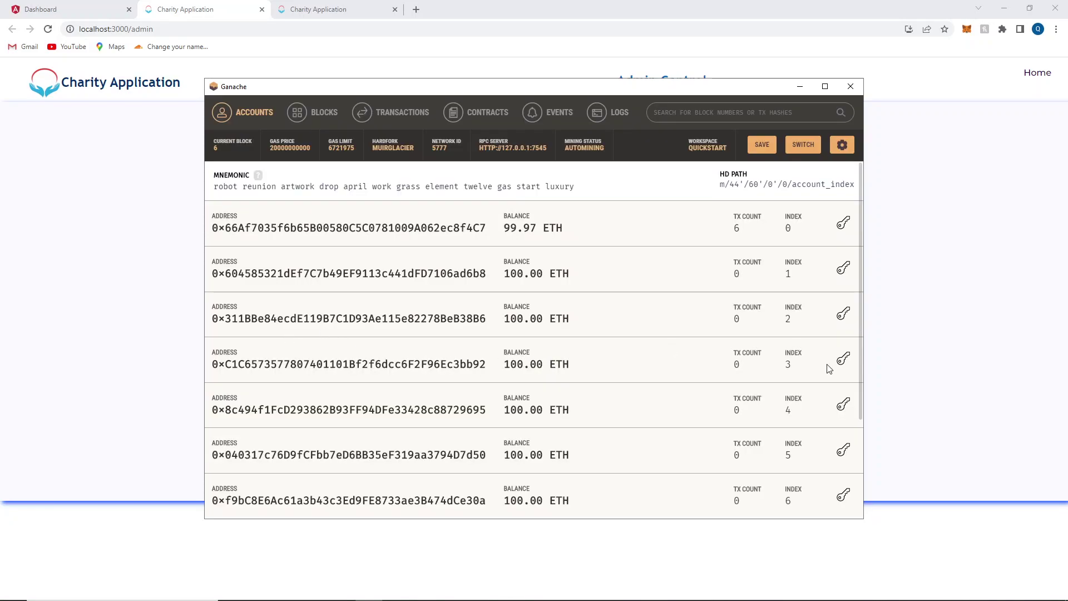
left_click(844, 358)
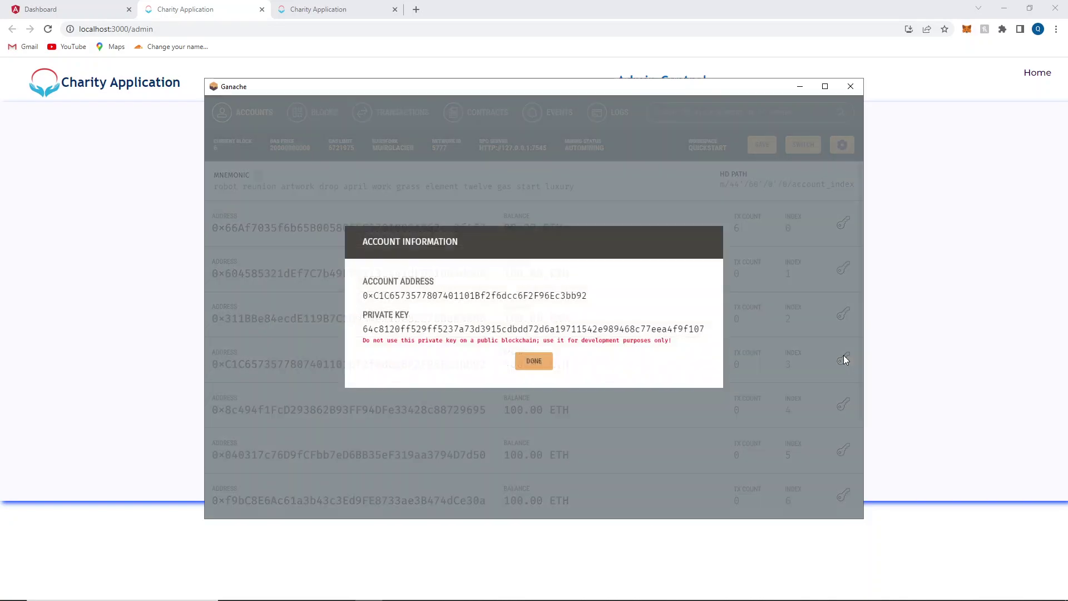
double_click(562, 293)
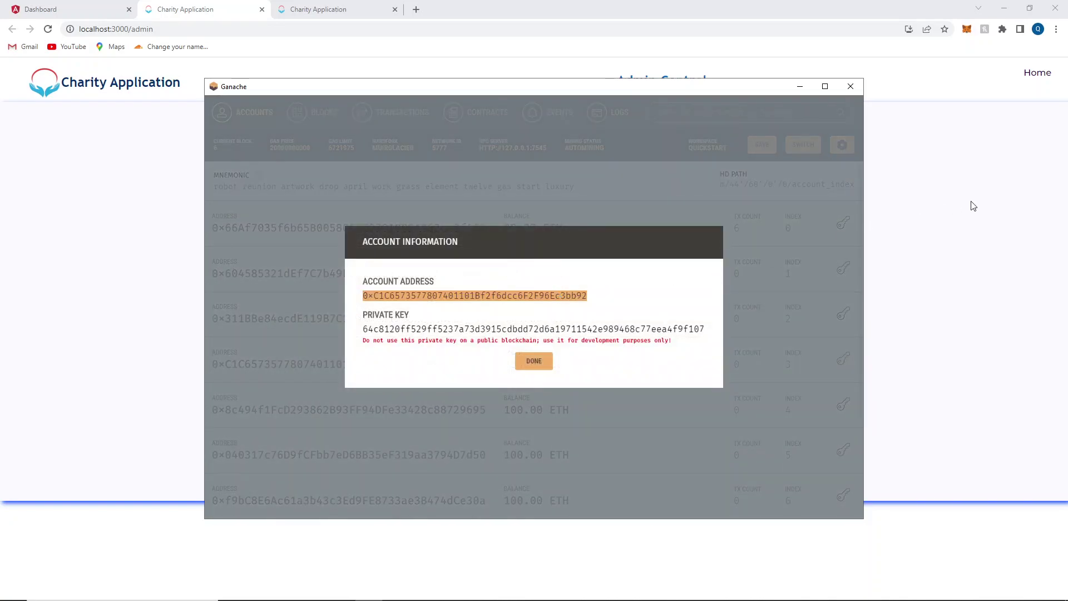
left_click(973, 206)
key("F5")
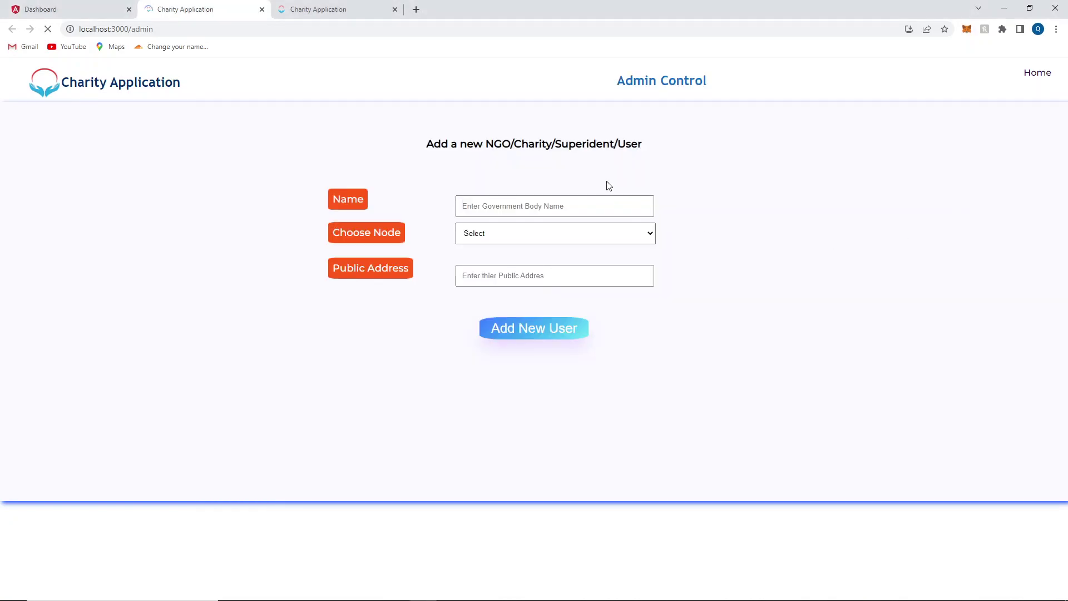
Step: Fill the add form with the pasted address, type Charity/NGO, and name Charity ABC
left_click(538, 372)
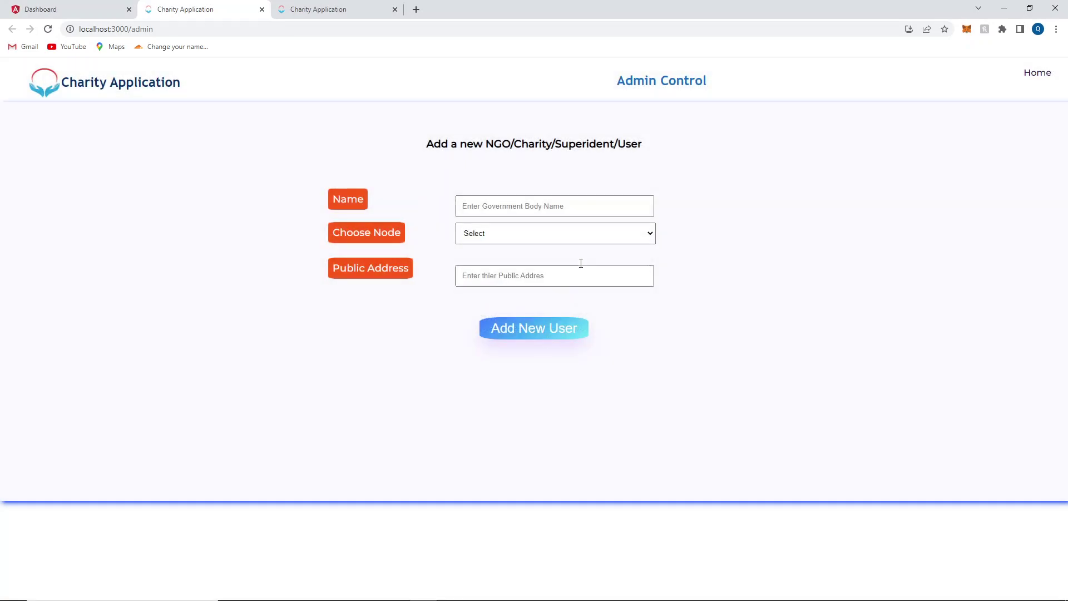
left_click(596, 270)
key("ctrl+v")
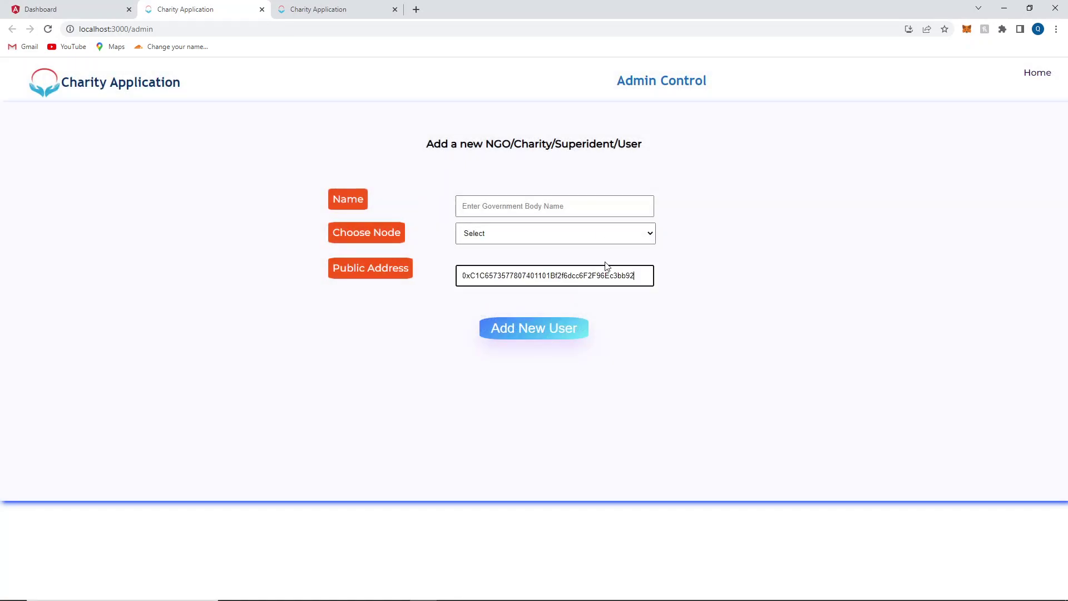
left_click(632, 234)
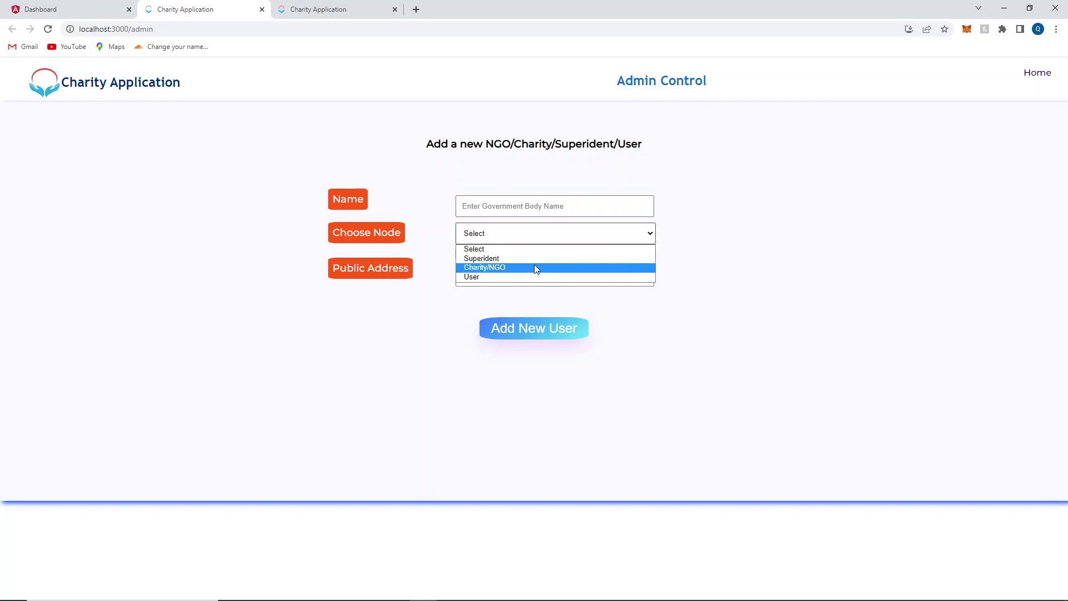
left_click(500, 267)
left_click(557, 206)
type("C")
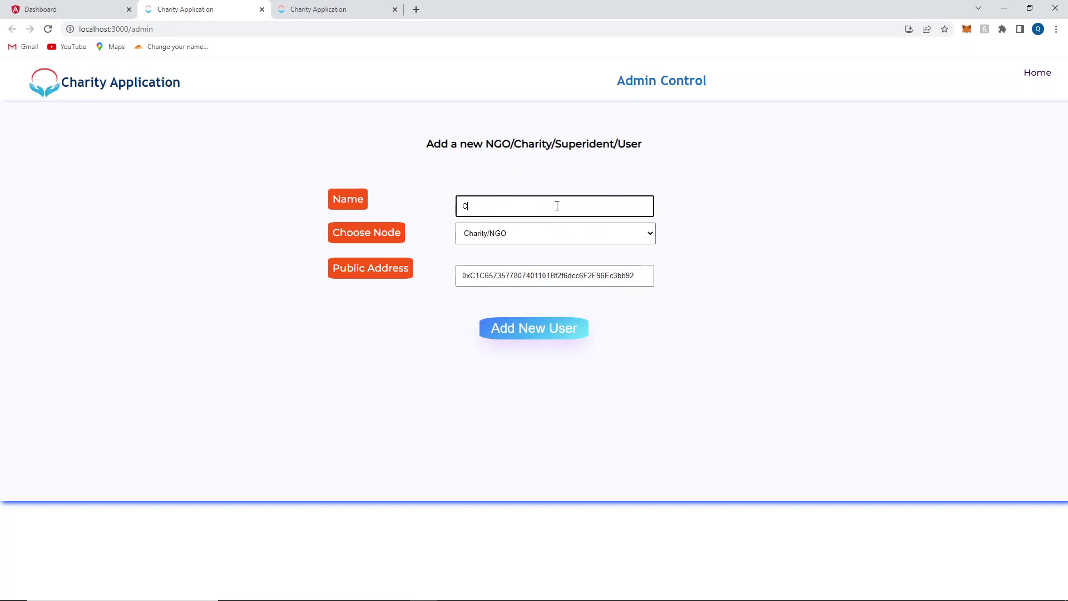
type("harity ABC")
Step: Copy the index 3 private key from Ganache, submit the charity, and confirm in MetaMask
left_click(375, 590)
double_click(489, 331)
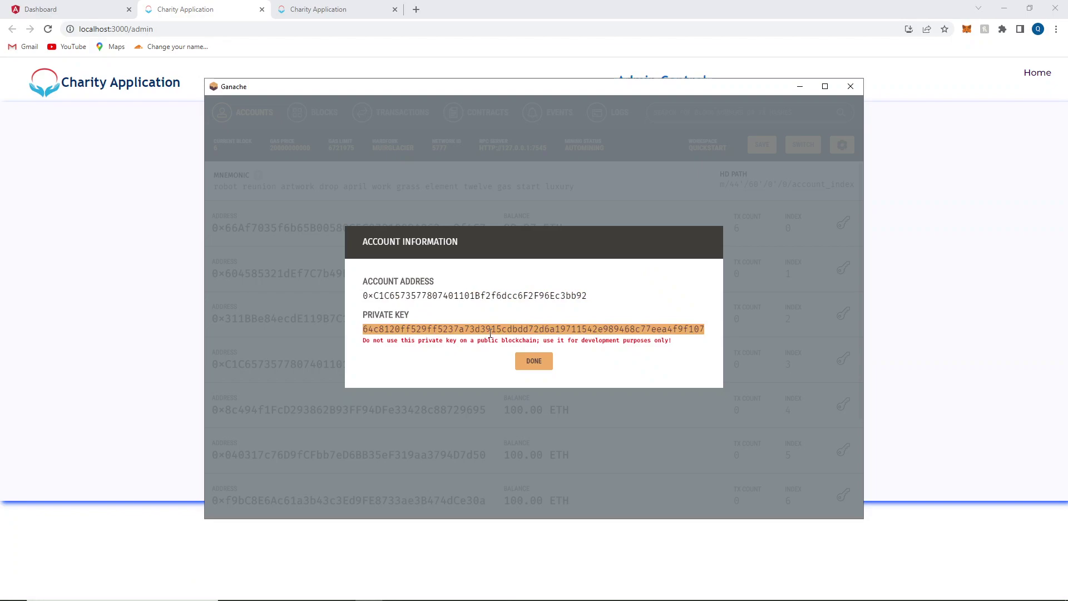
left_click(937, 215)
left_click(562, 331)
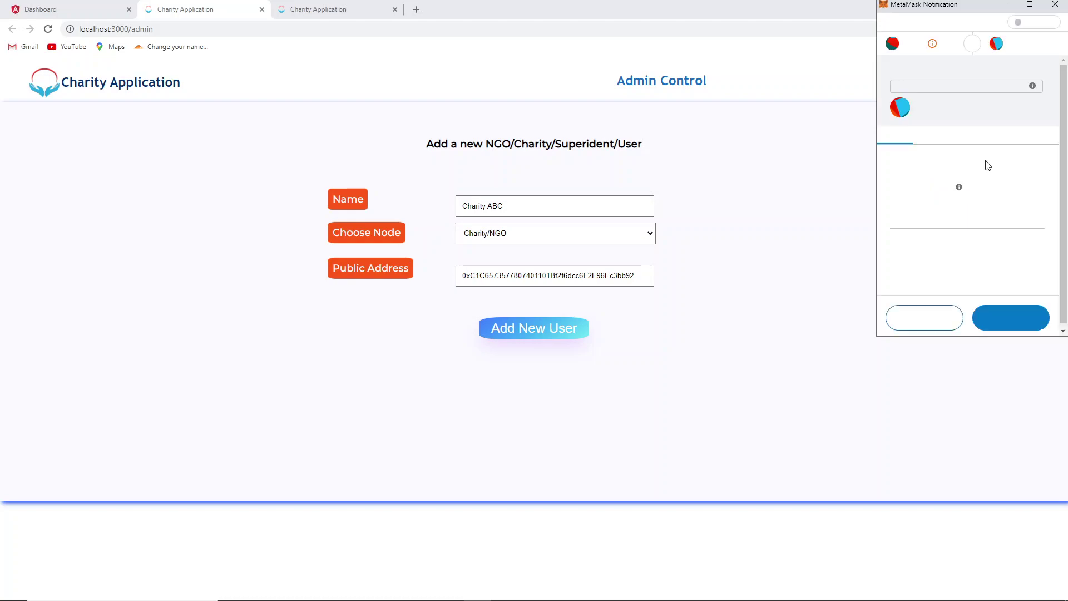
left_click(1009, 327)
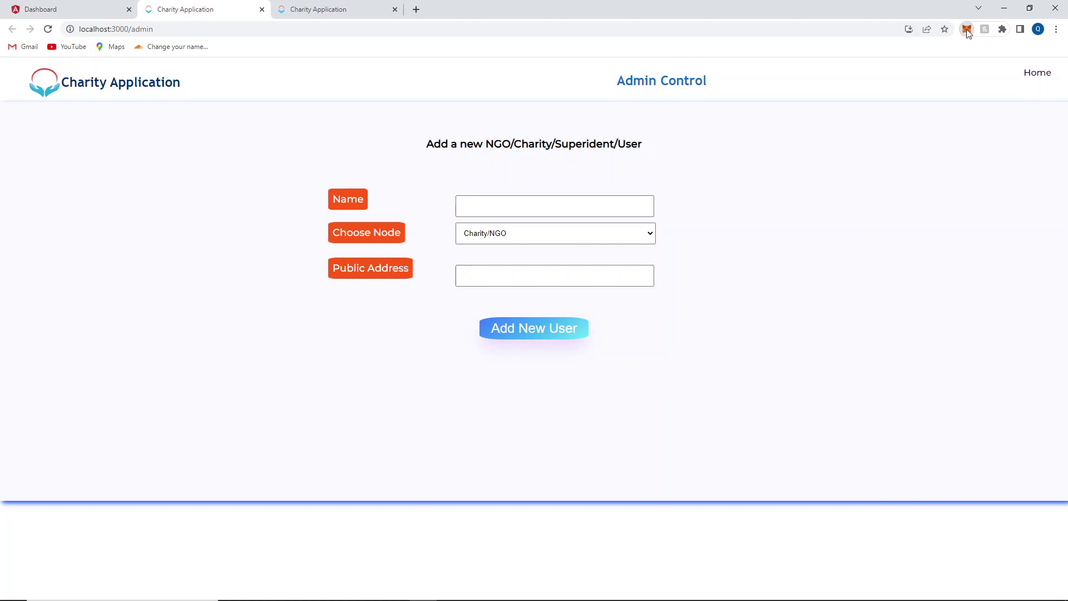
Step: Import the index 3 account into MetaMask from its pasted private key
left_click(967, 30)
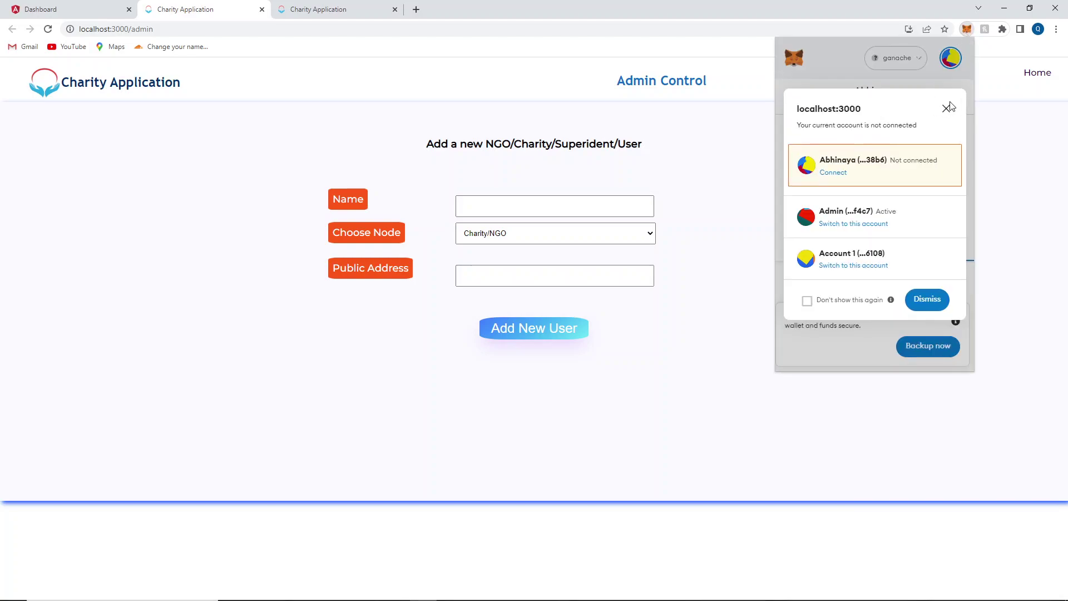
left_click(946, 109)
left_click(951, 61)
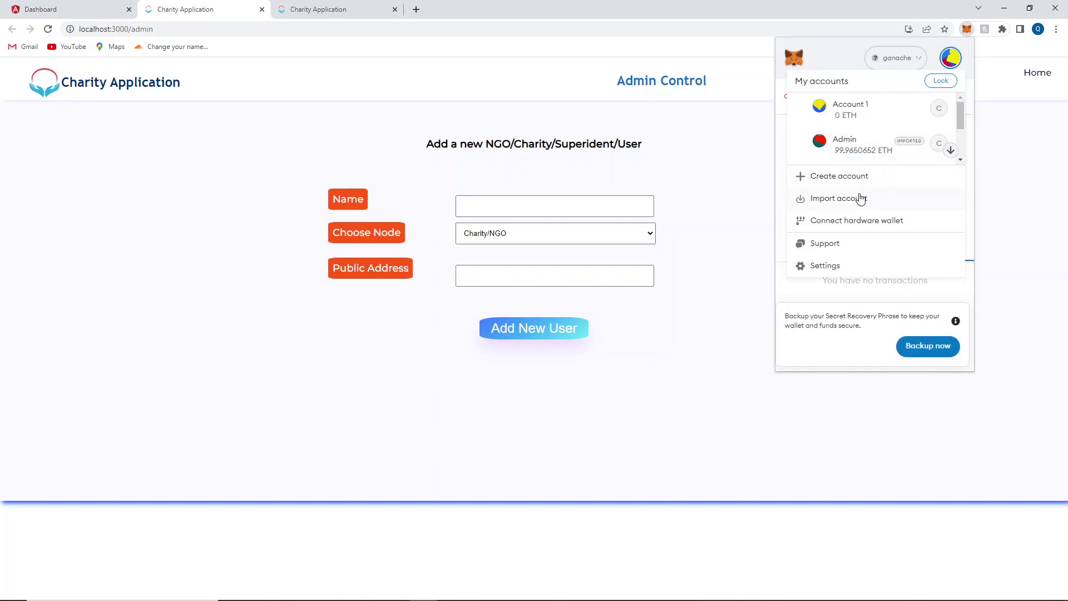
left_click(860, 201)
key("ctrl+v")
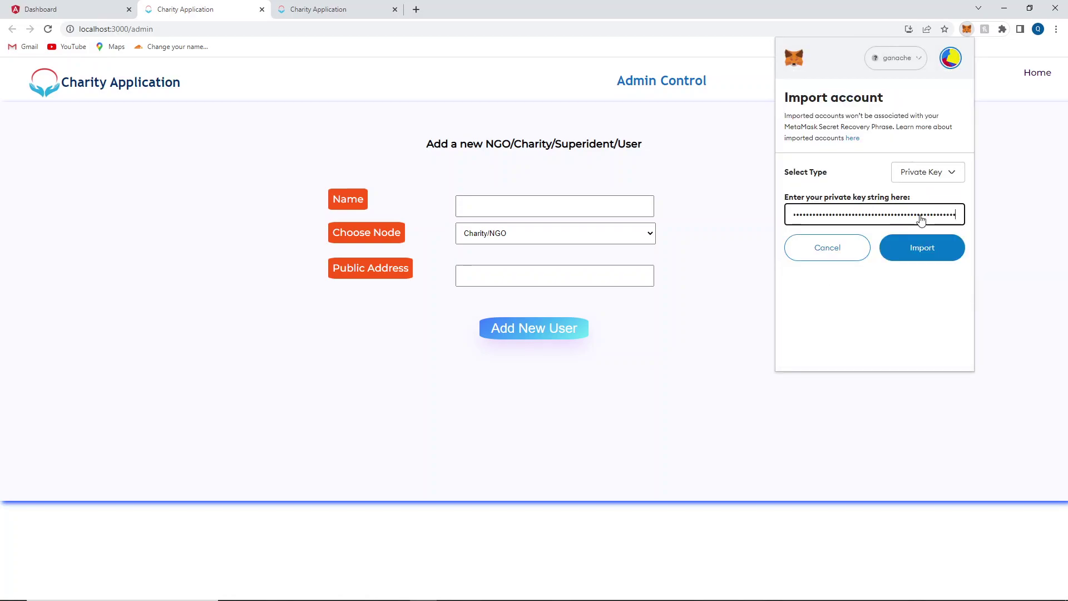
left_click(937, 246)
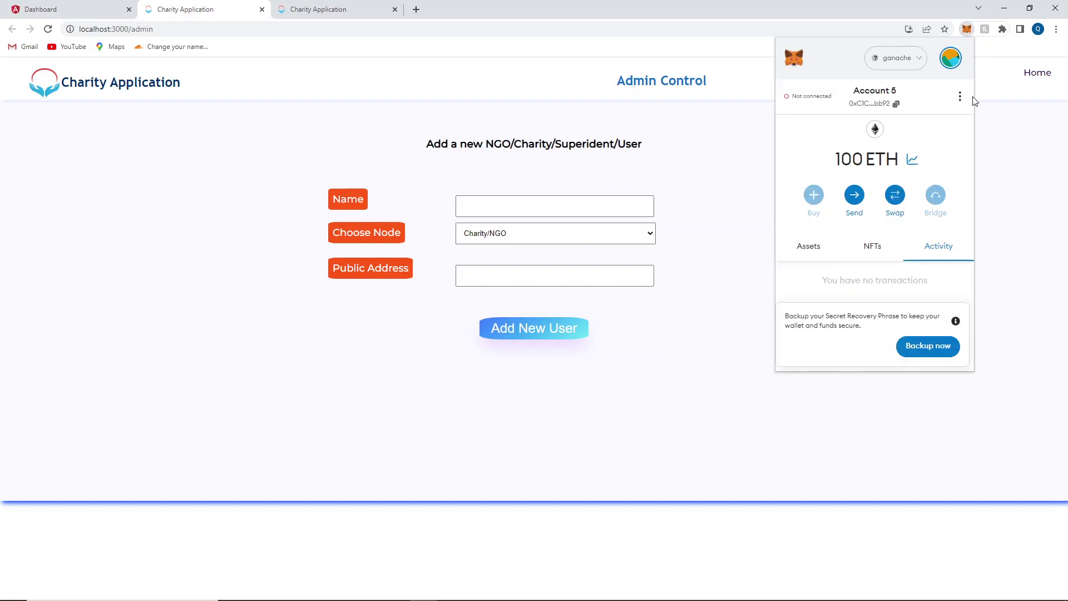
Step: Rename the imported account to Charity ABC and close its details
left_click(960, 98)
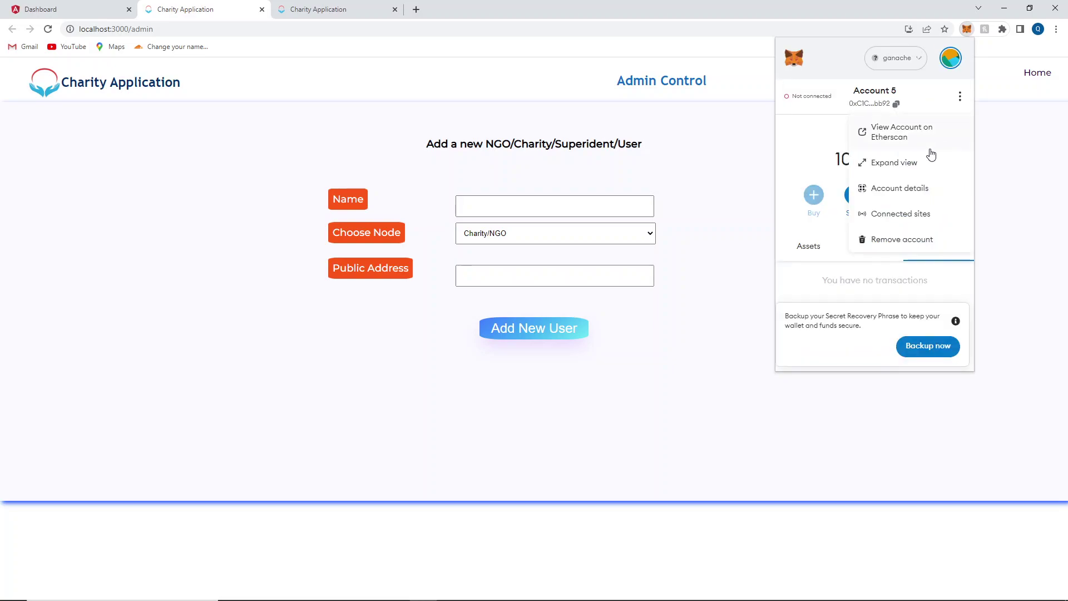
left_click(918, 186)
left_click(900, 108)
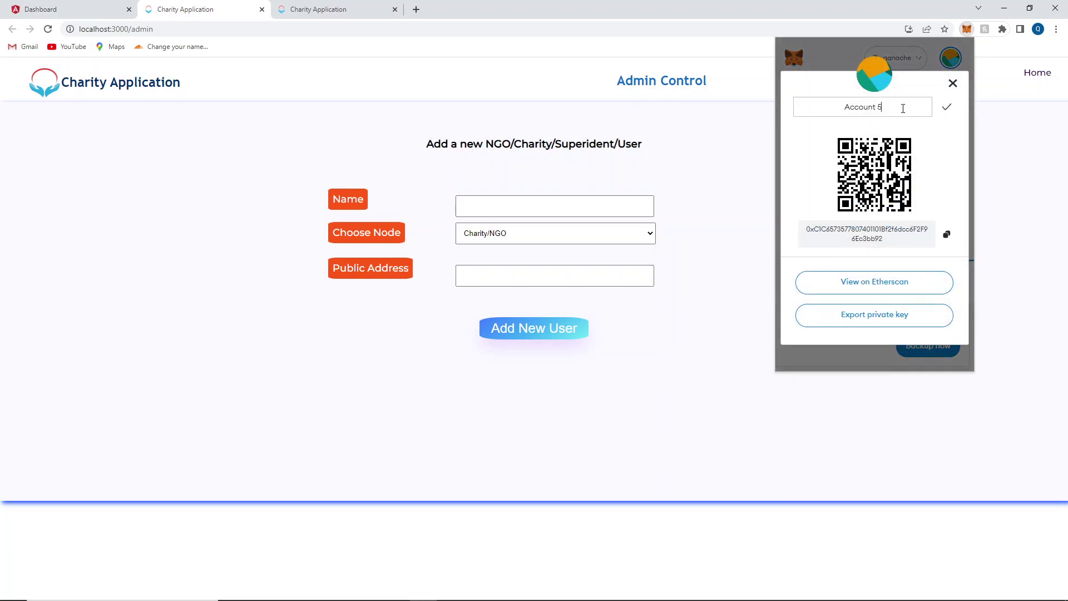
key("ctrl+a")
type("cHARITY abc")
triple_click(903, 108)
type("Chority ABC")
left_click(946, 107)
left_click(952, 83)
Step: Close MetaMask and the two extra Charity Application tabs
left_click(604, 120)
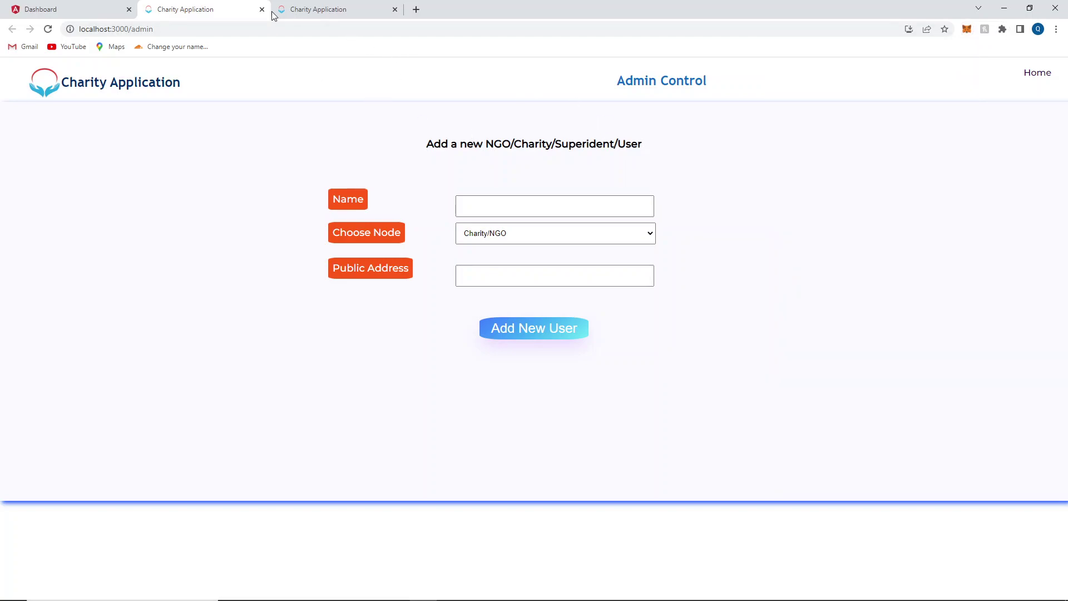
left_click(262, 10)
left_click(262, 10)
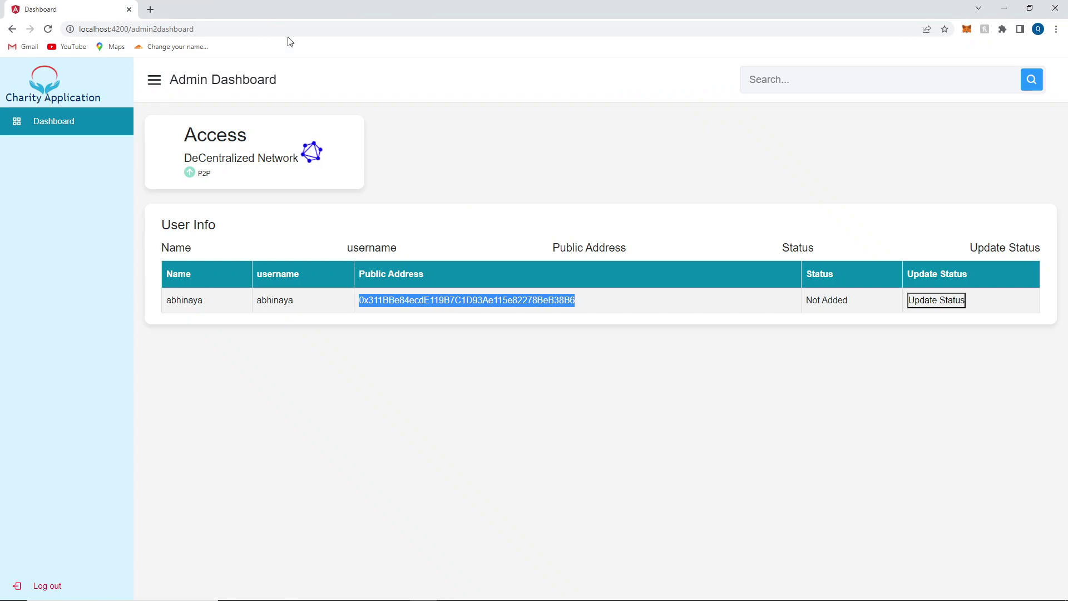
left_click(953, 362)
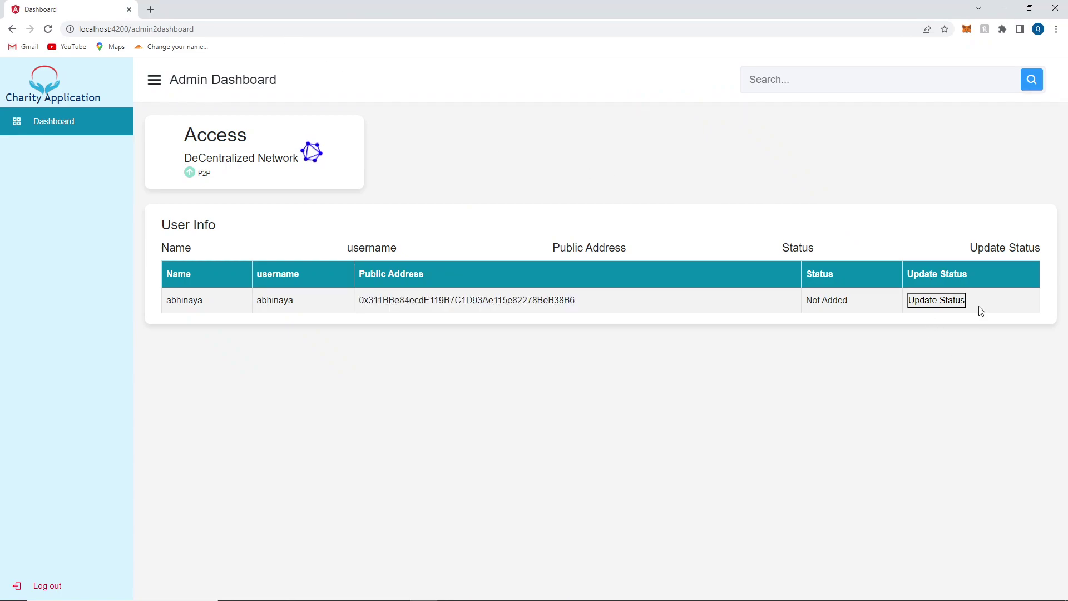
Step: Update the new user's status to Added, verify it after reloading, and log out
left_click(923, 303)
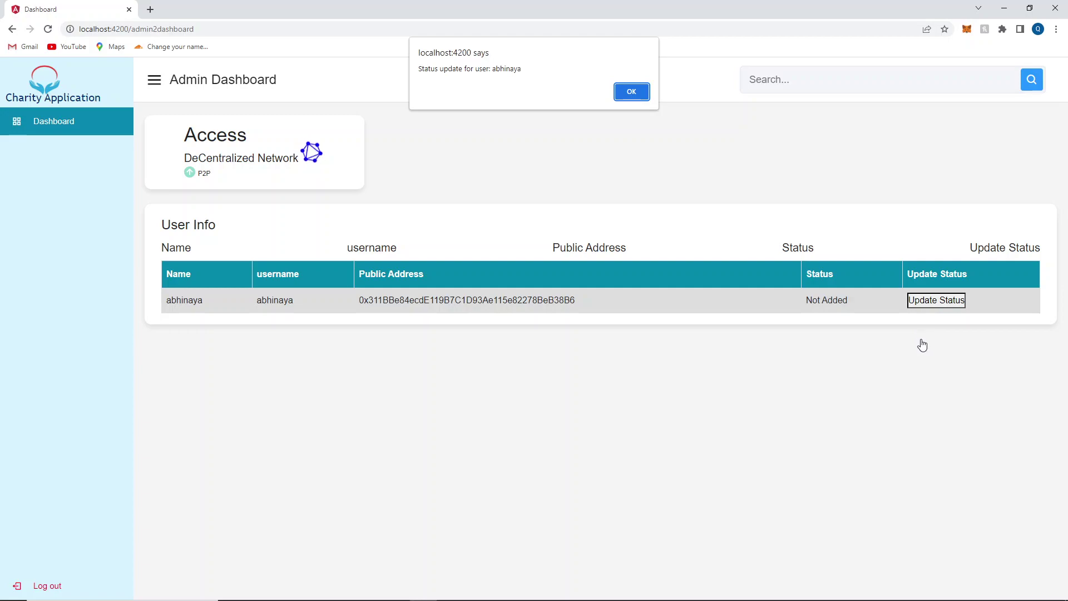
left_click(630, 91)
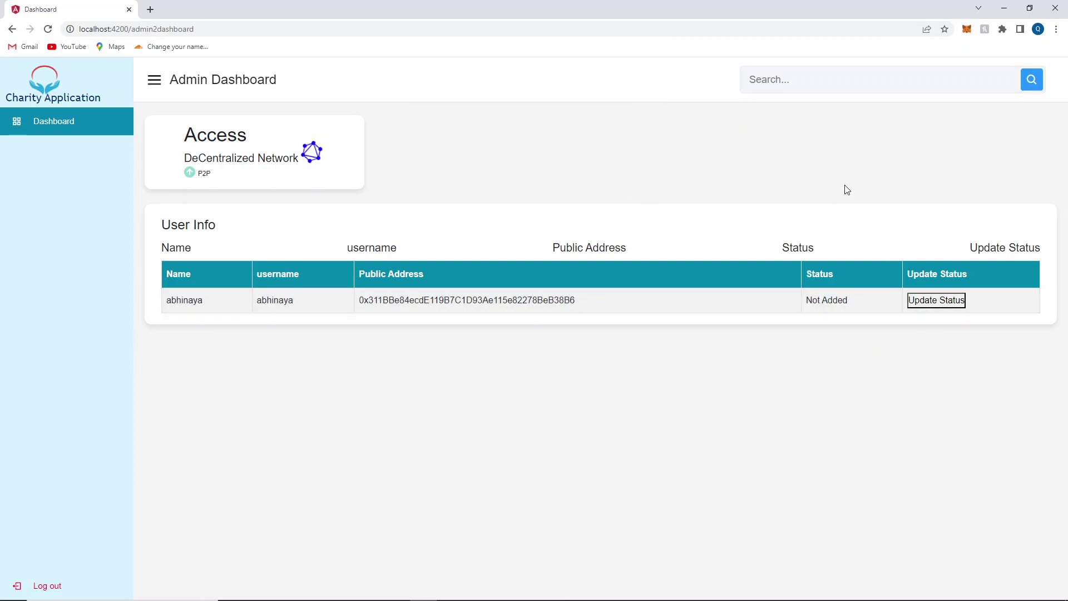
key("F5")
double_click(839, 300)
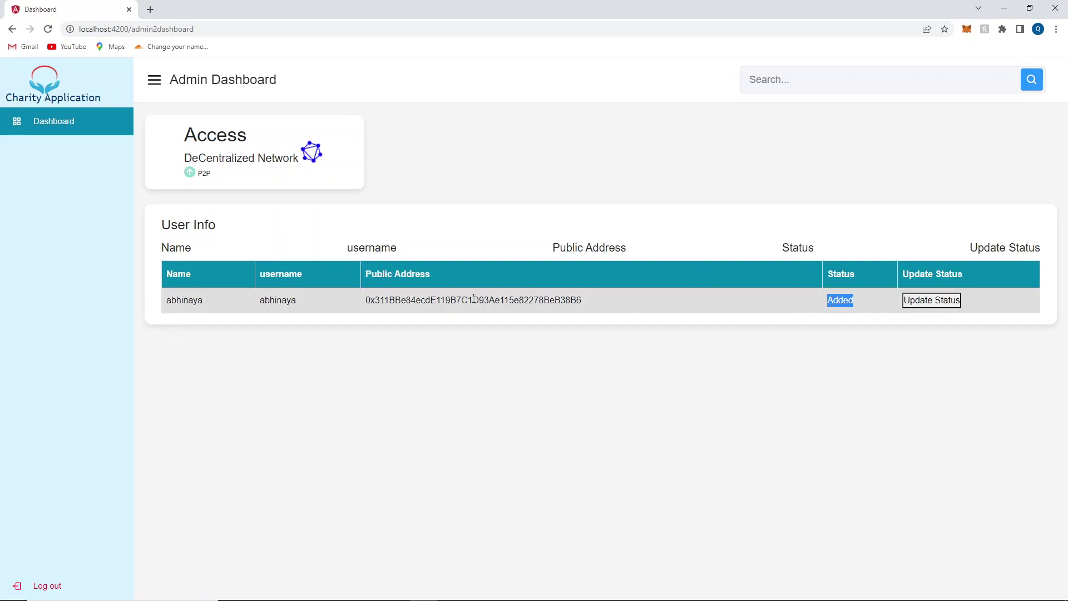
left_click(722, 214)
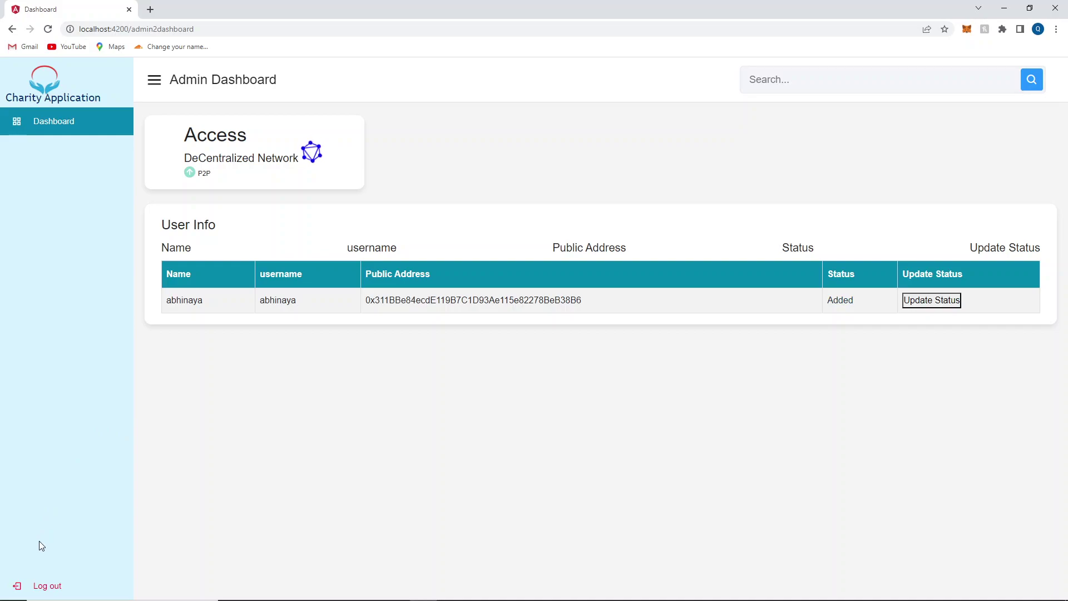
left_click(44, 586)
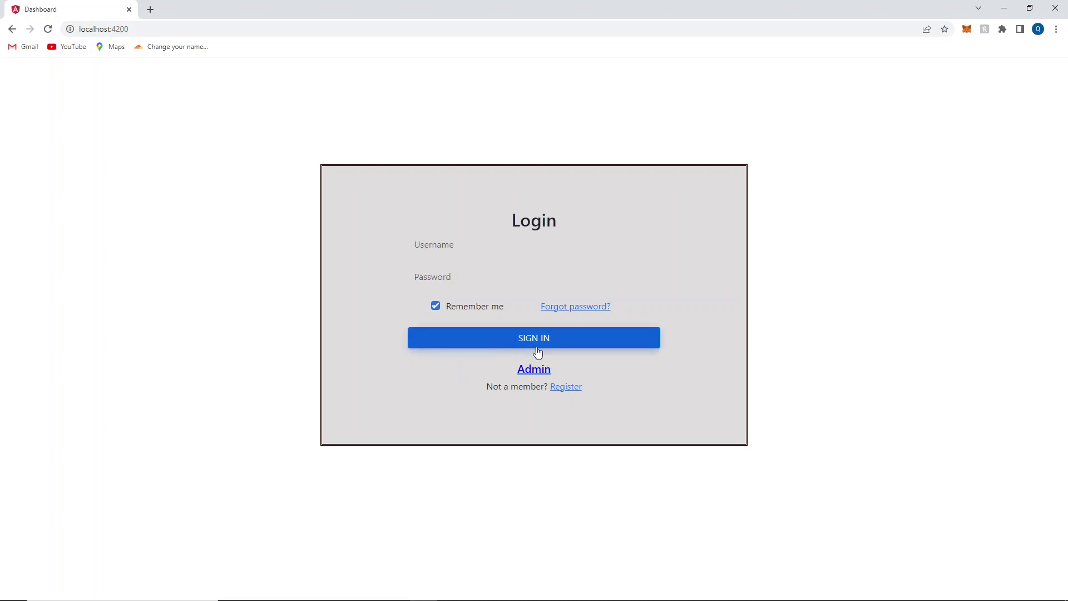
Step: Sign back in to the Admin Dashboard, declining Chrome's password prompts
left_click(533, 369)
left_click(479, 242)
type("admin")
key("Tab")
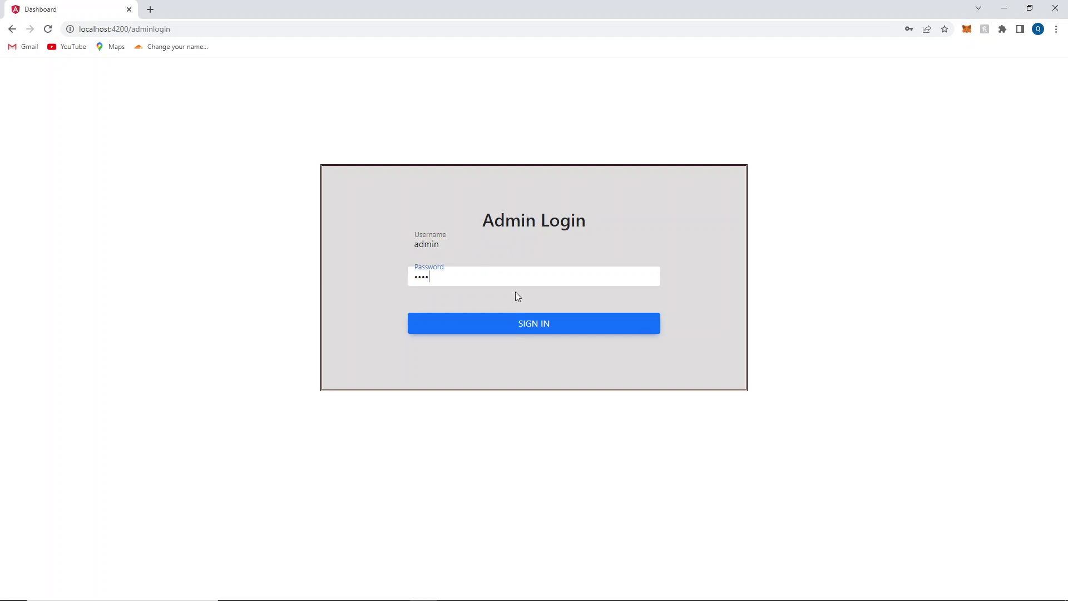
left_click(522, 326)
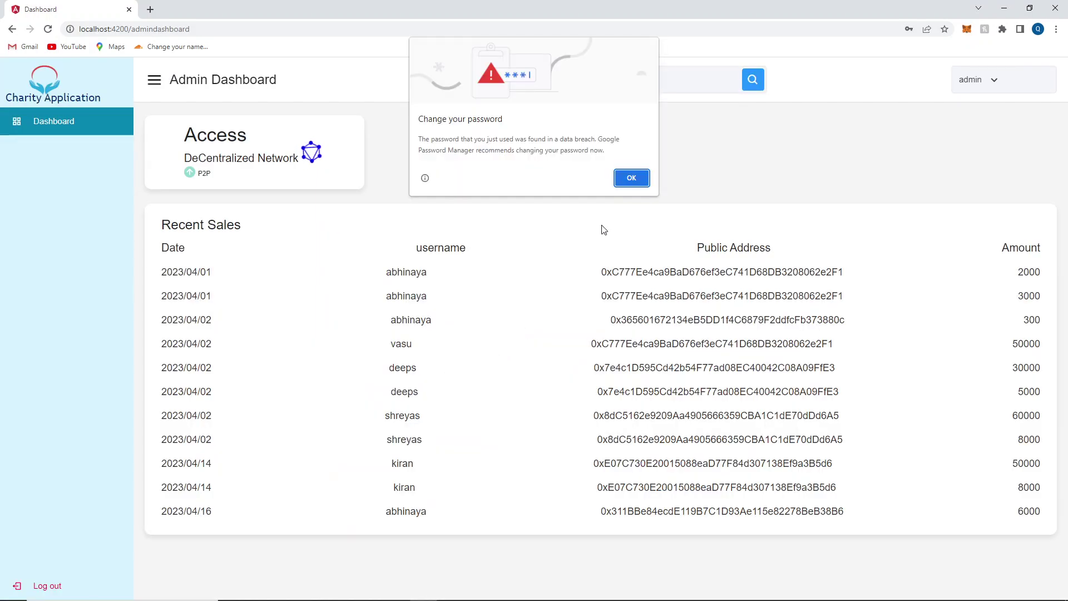
left_click(631, 178)
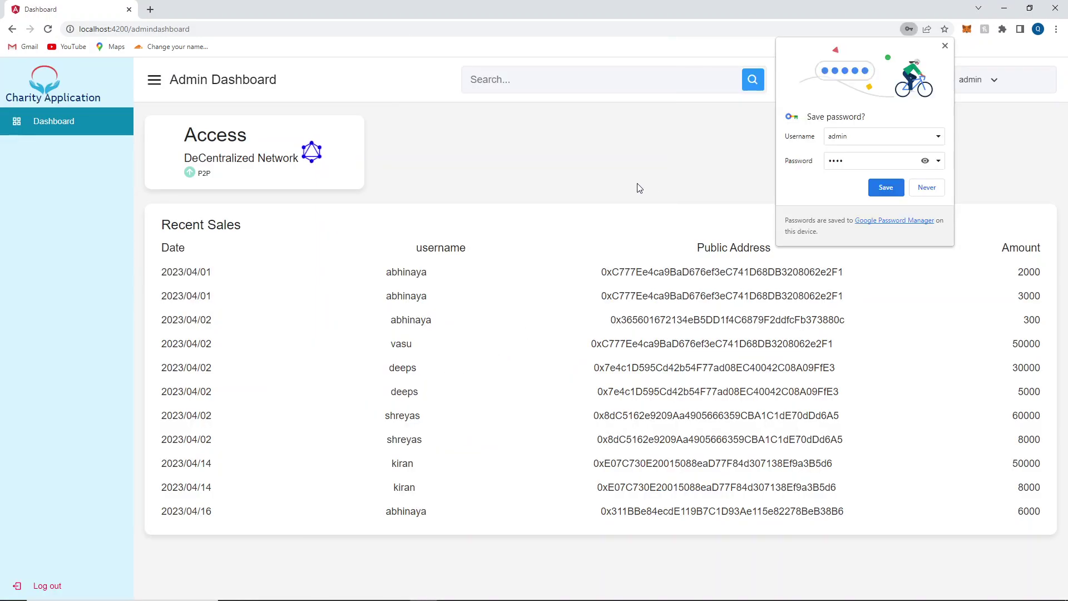
left_click(918, 188)
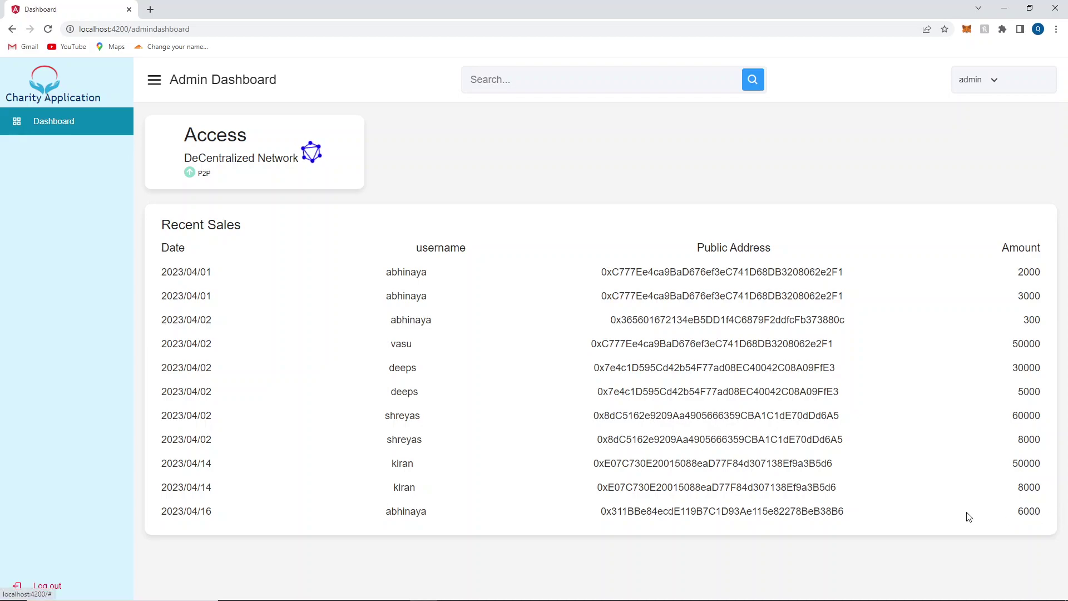
Step: Check the 2023/04/16 6000 entry in Recent Sales, then open Allocate Funds in a new tab
left_click(1035, 519)
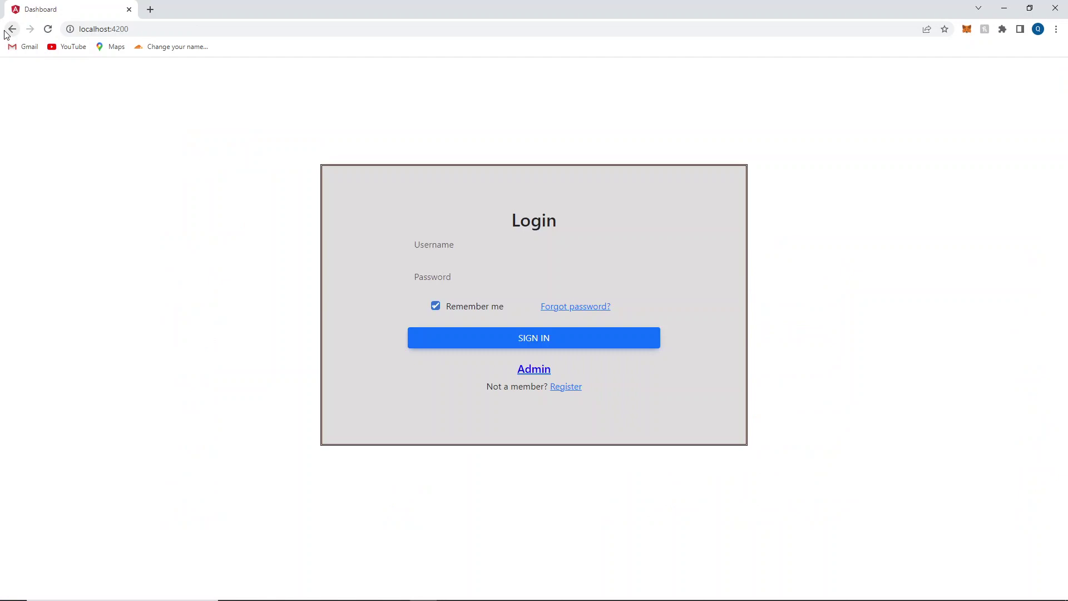
left_click(9, 31)
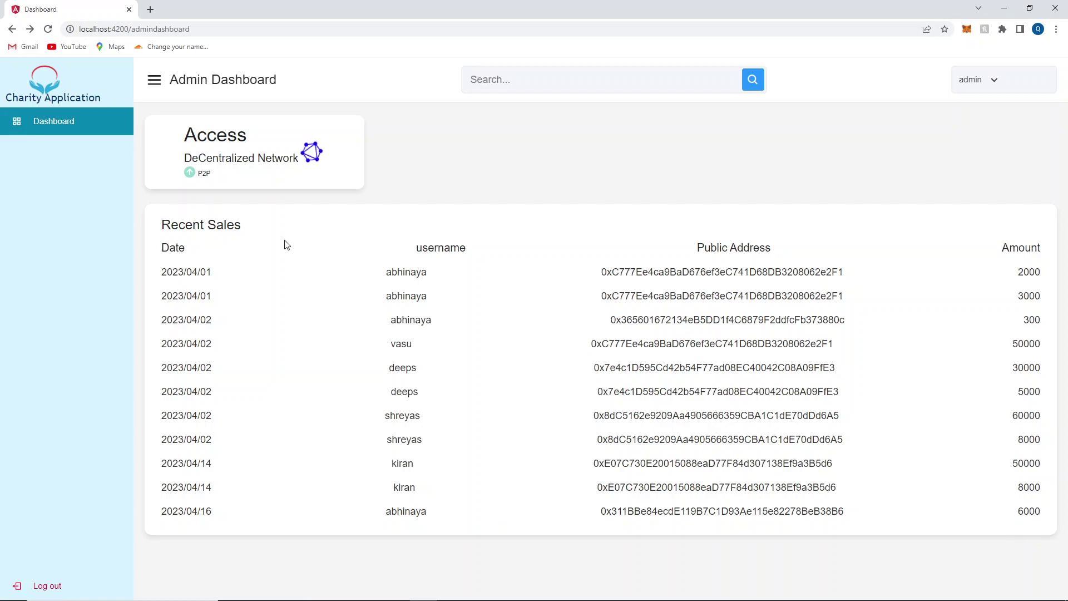
left_click(190, 174)
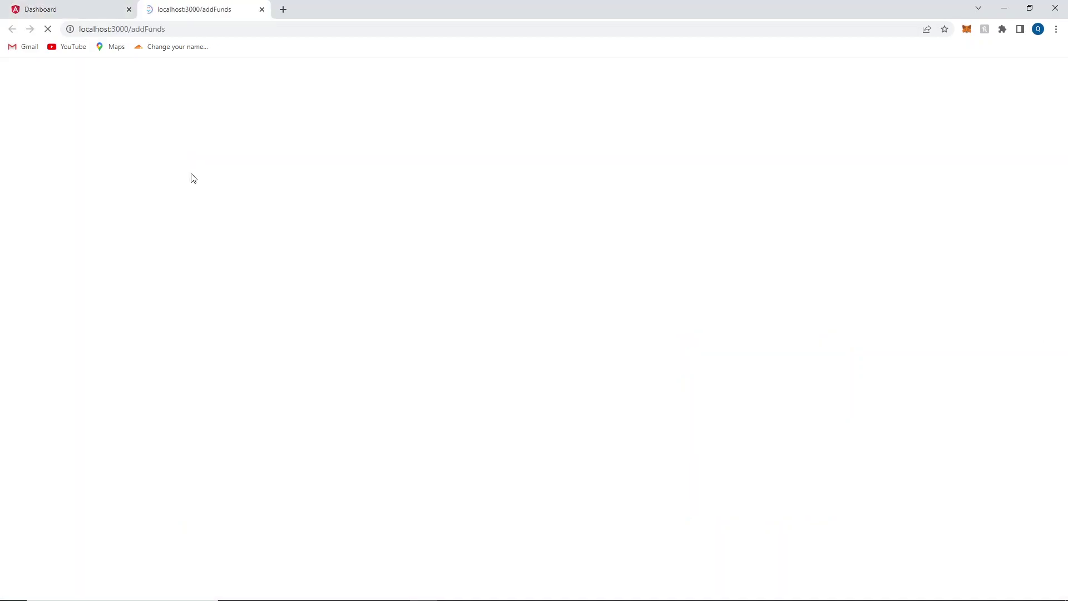
Step: Select the user's public address on the dashboard and submit a 6000 fund allocation
left_click(81, 16)
left_click_drag(857, 518, 603, 523)
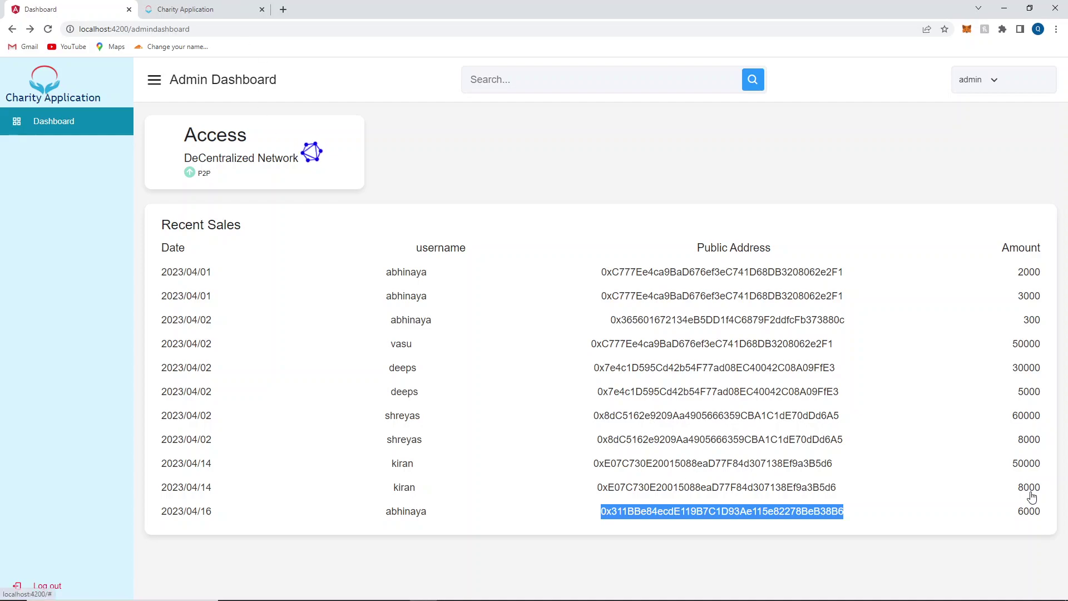
left_click(233, 11)
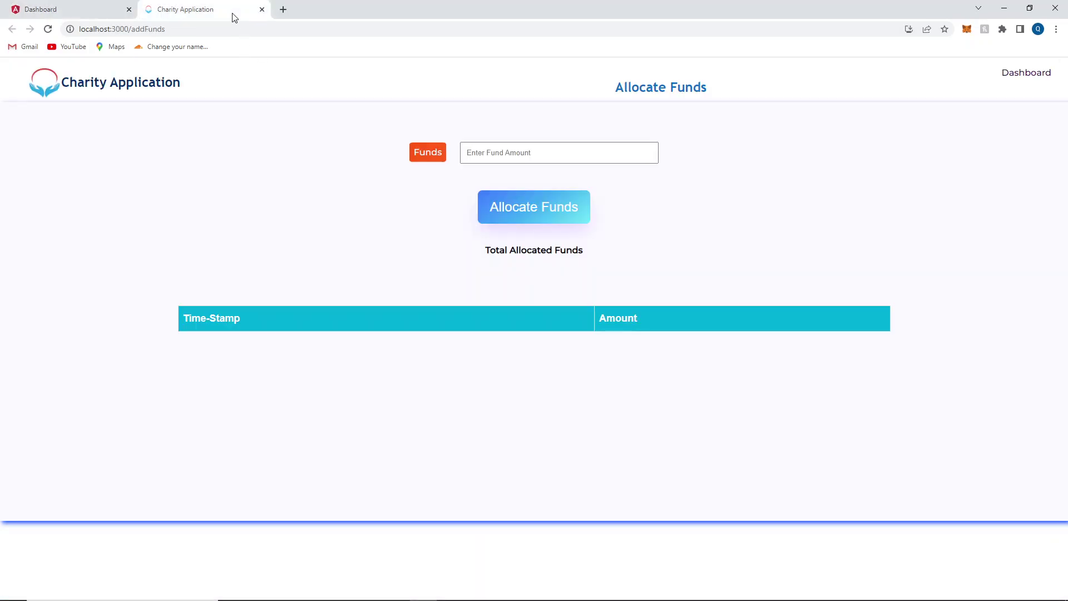
left_click(586, 155)
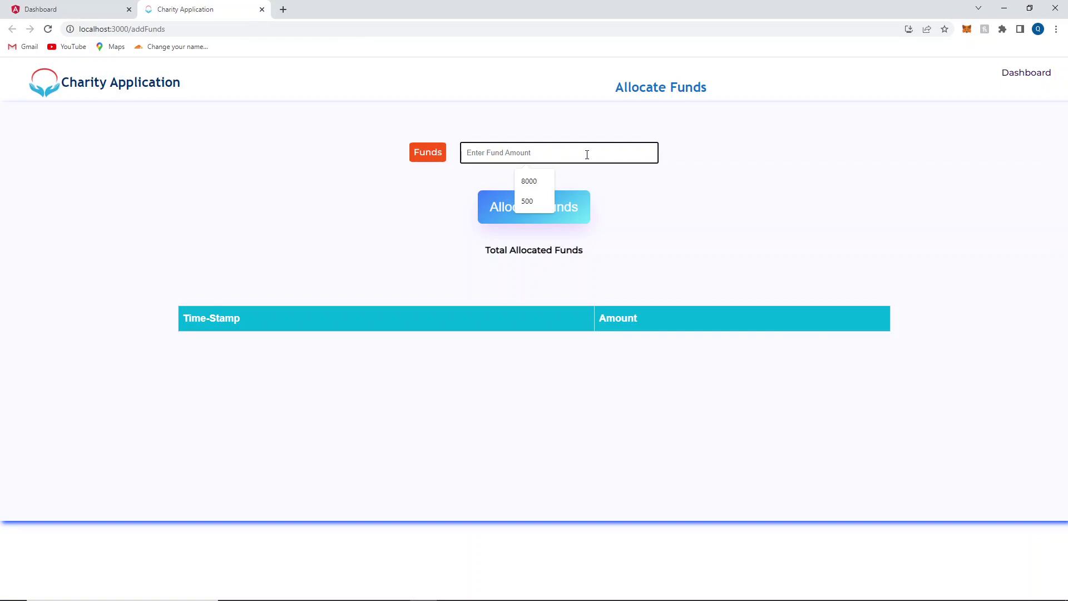
type("6000")
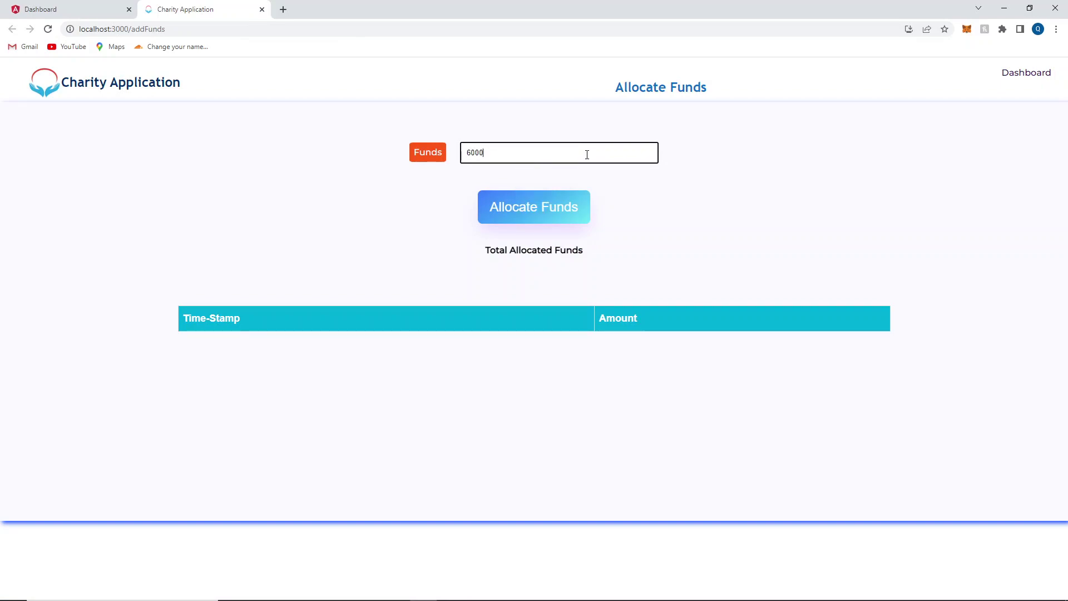
left_click(540, 209)
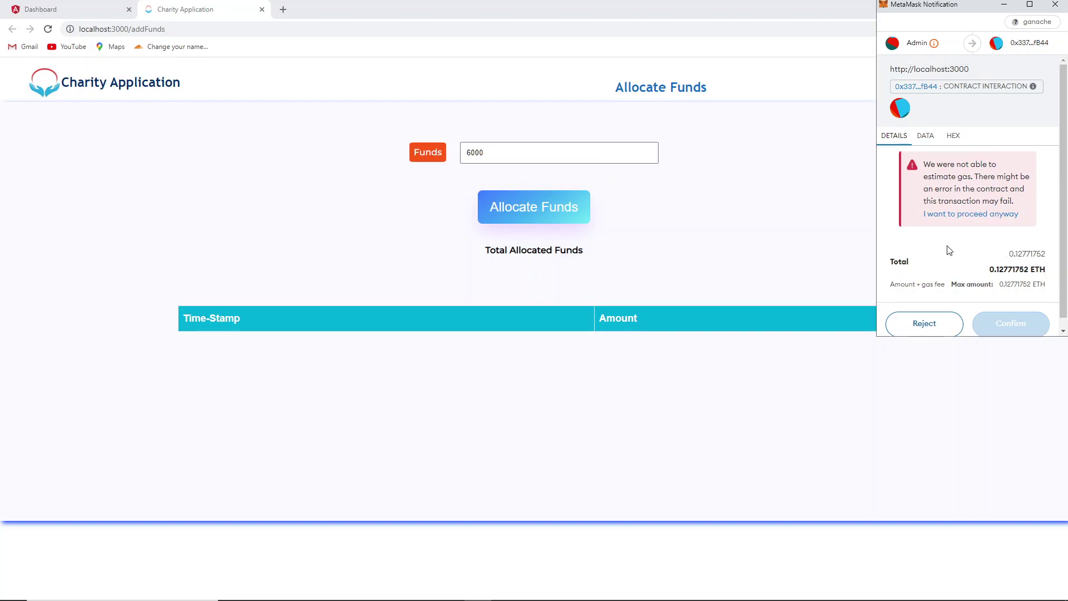
Step: Reject the fund allocation transaction in MetaMask after its gas-estimate warning
left_click(935, 324)
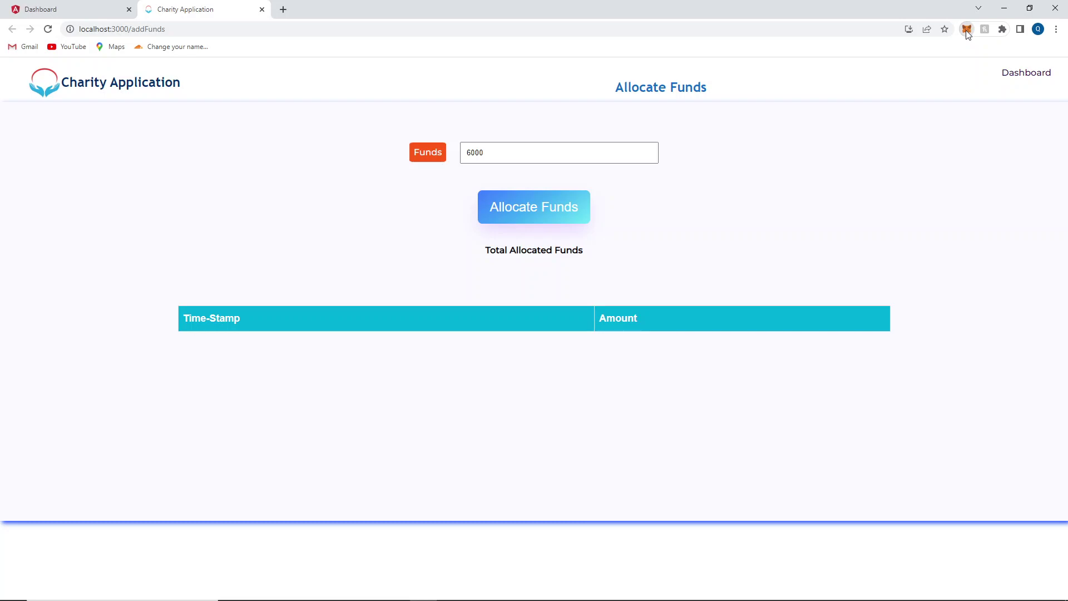
left_click(966, 30)
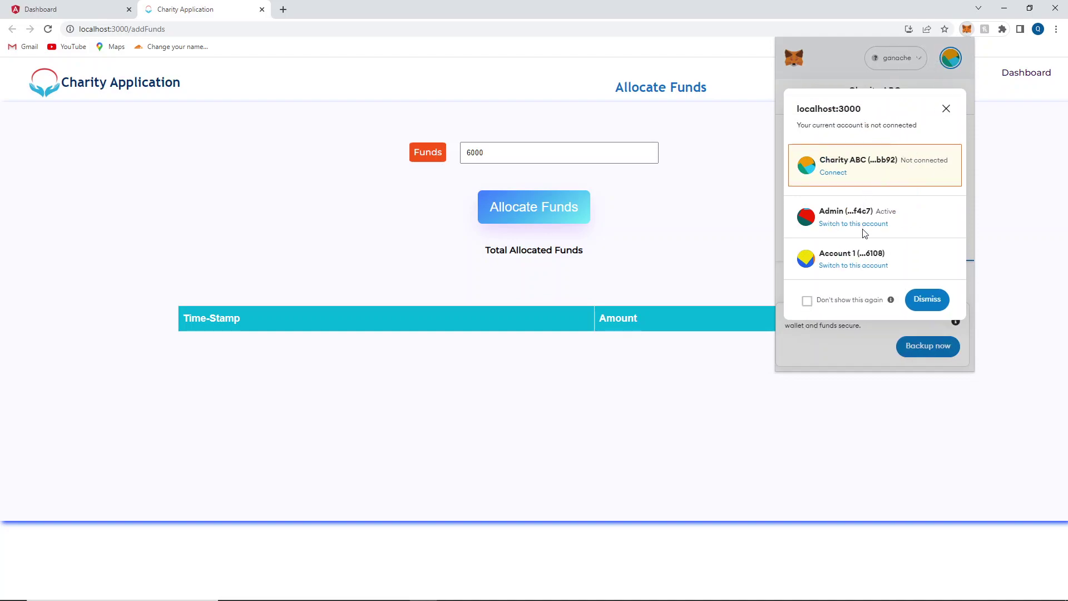
left_click(946, 109)
left_click(948, 60)
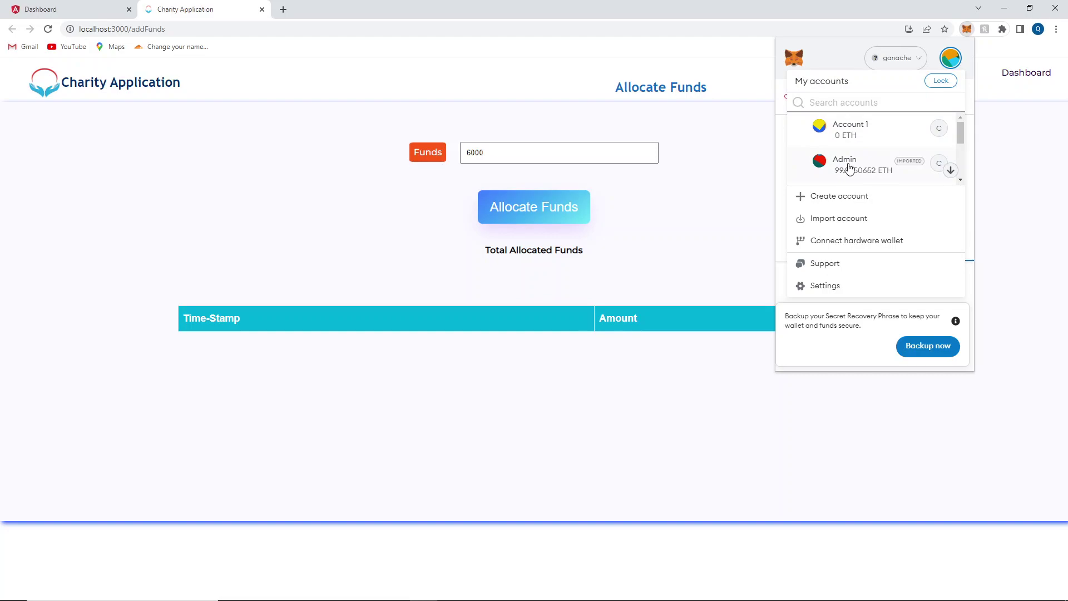
scroll(848, 170, "down", 2)
scroll(866, 156, "up", 3)
scroll(866, 156, "down", 3)
scroll(866, 156, "up", 3)
scroll(866, 155, "down", 3)
scroll(866, 156, "up", 3)
scroll(866, 155, "down", 3)
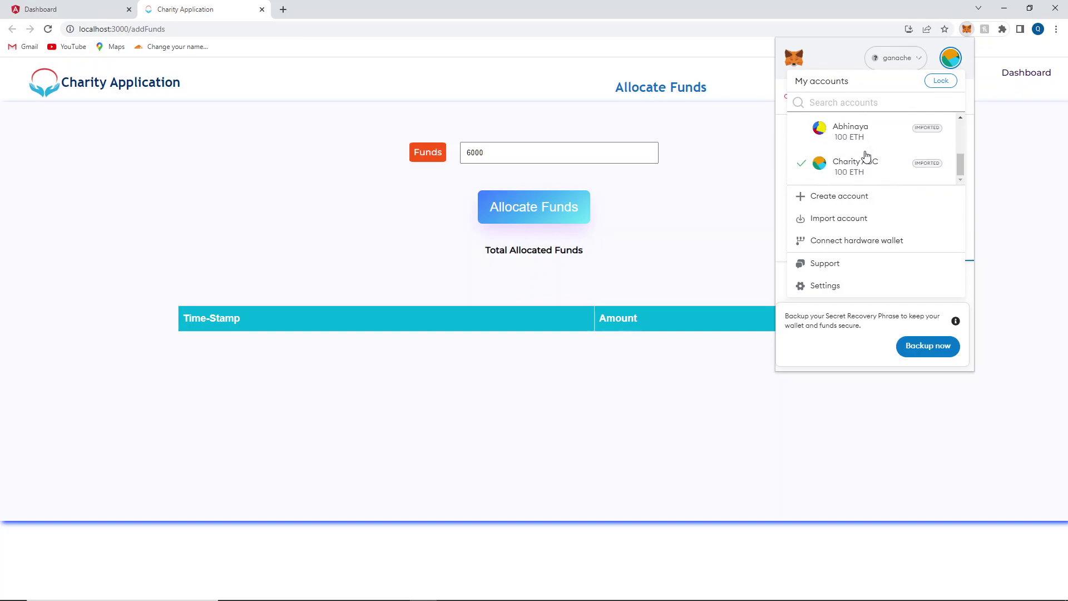
scroll(866, 156, "up", 3)
scroll(866, 156, "down", 3)
scroll(866, 156, "up", 3)
scroll(866, 156, "down", 3)
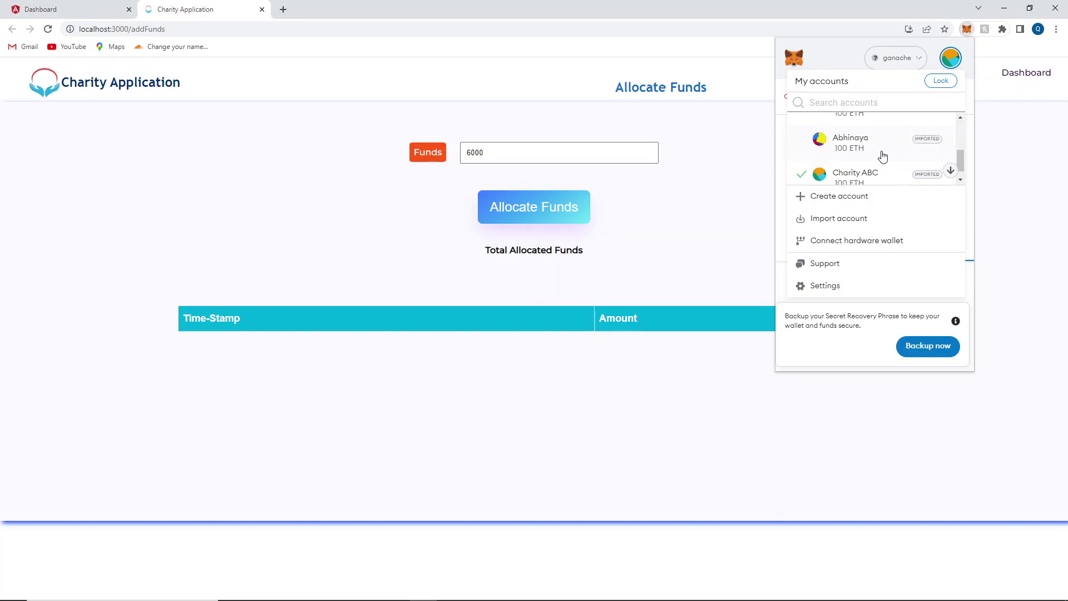
scroll(883, 157, "down", 1)
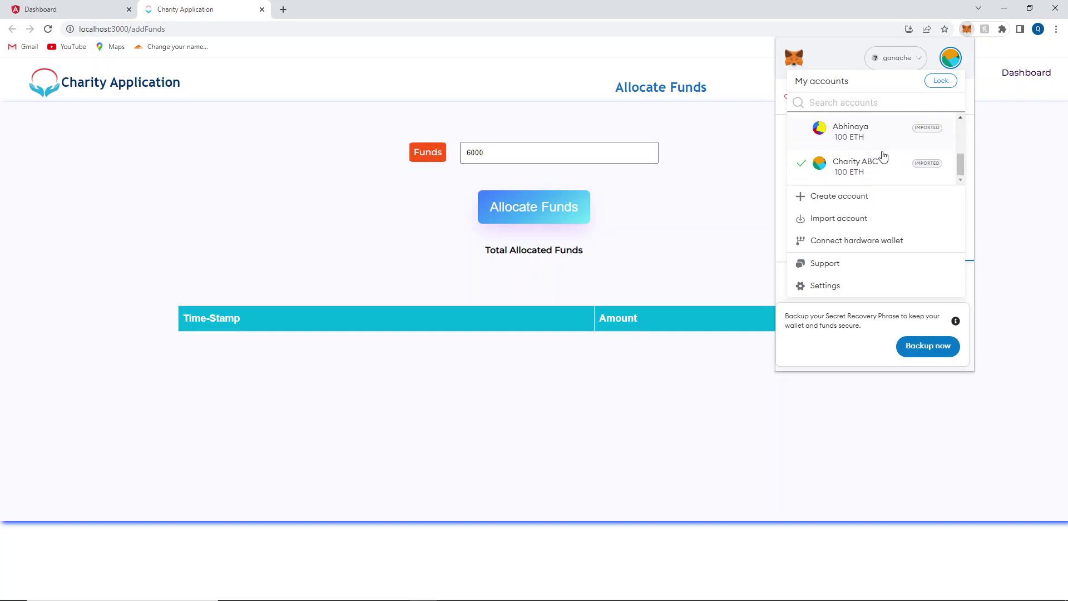
scroll(883, 157, "up", 3)
scroll(883, 157, "down", 3)
scroll(883, 157, "up", 3)
scroll(883, 156, "down", 3)
scroll(883, 157, "up", 3)
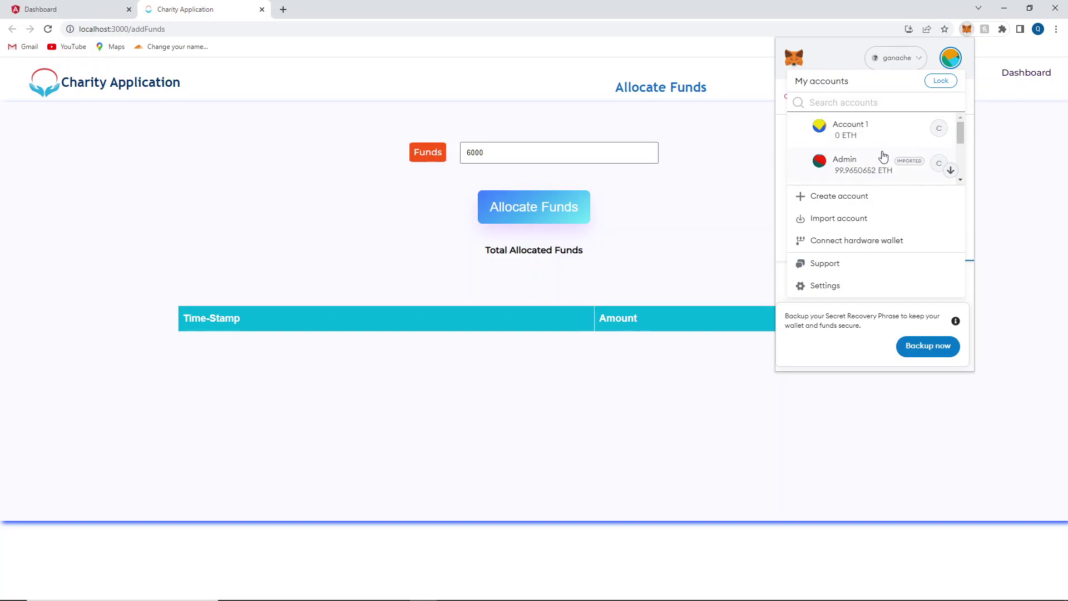
scroll(883, 156, "down", 3)
scroll(882, 157, "up", 3)
scroll(880, 158, "down", 3)
left_click(1012, 121)
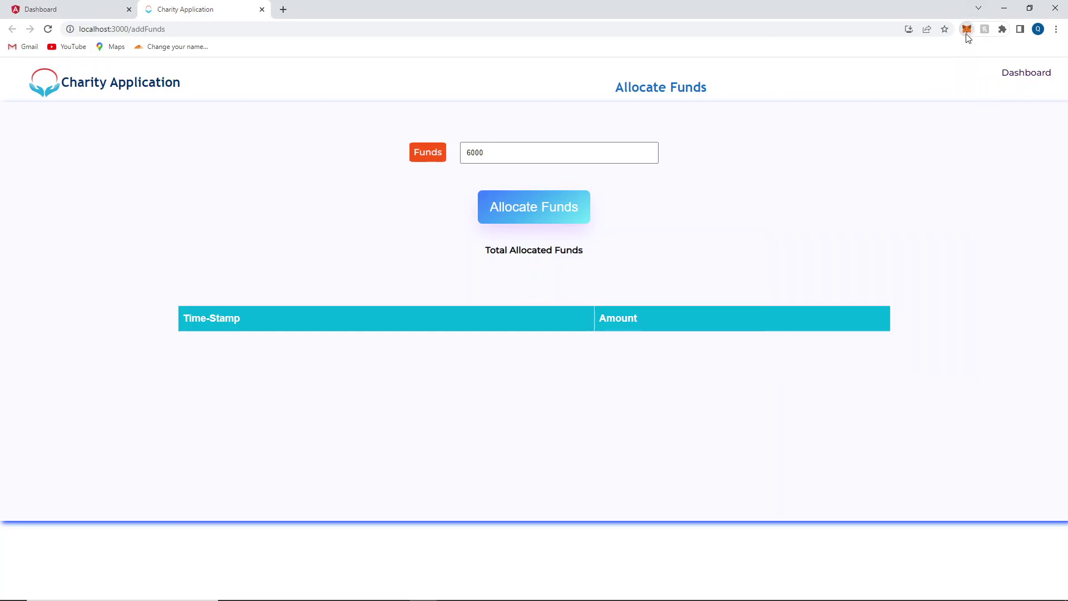
Step: In Ganache, close the index 3 key details and select the index 1 account's private key
left_click(383, 591)
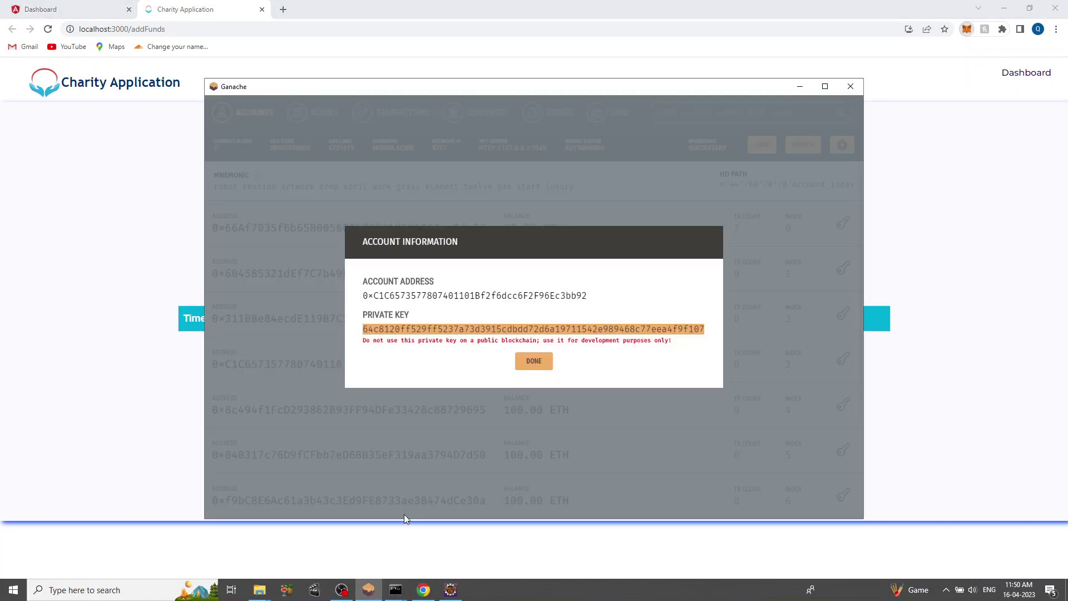
left_click(534, 360)
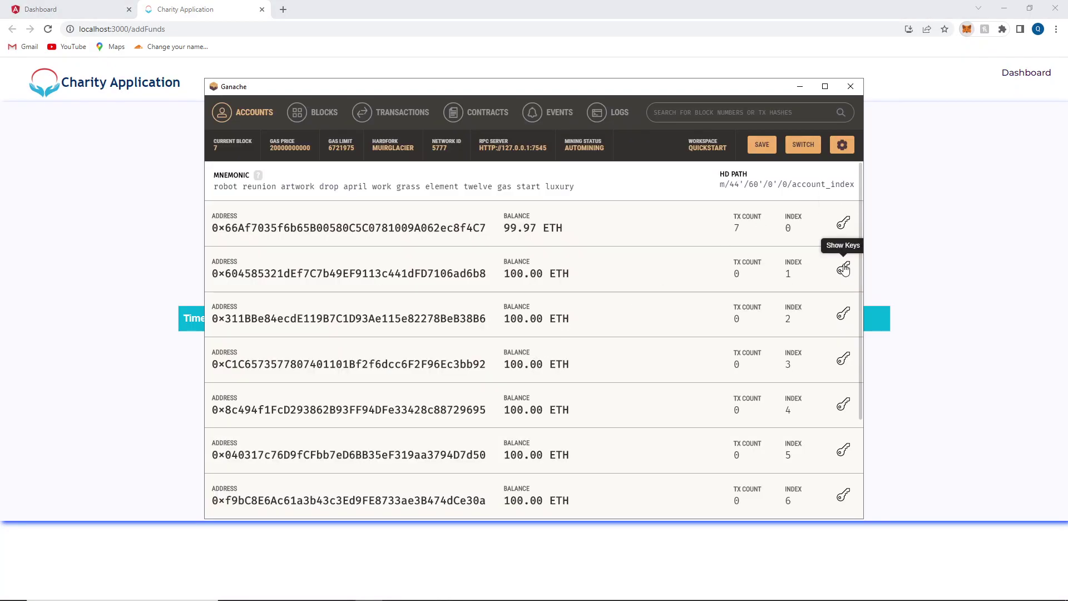
left_click(842, 269)
double_click(551, 329)
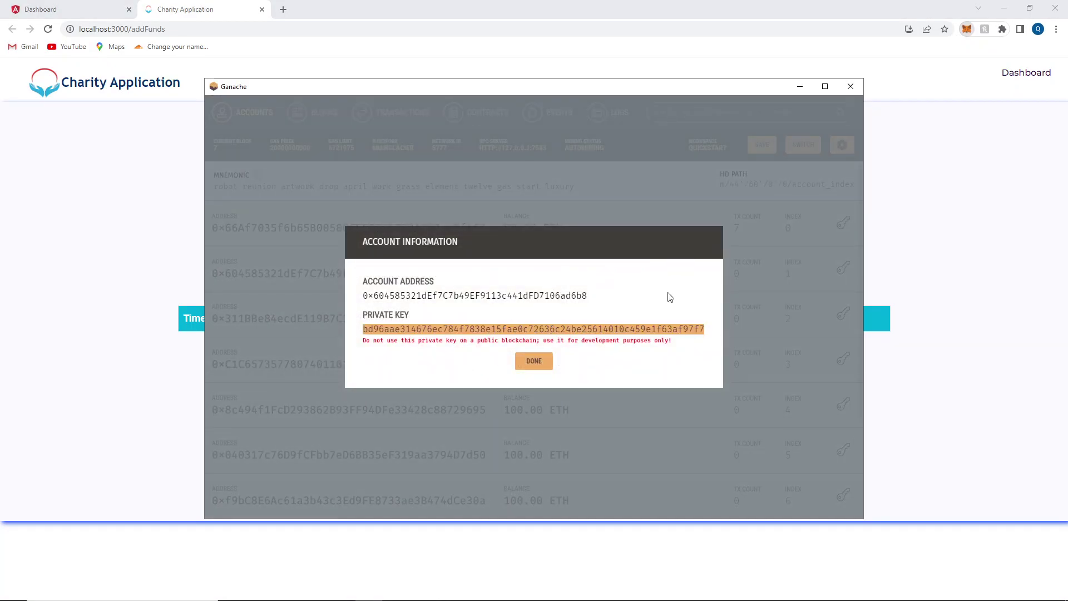
Step: In MetaMask, start importing an account from the copied private key
left_click(1019, 172)
left_click(966, 29)
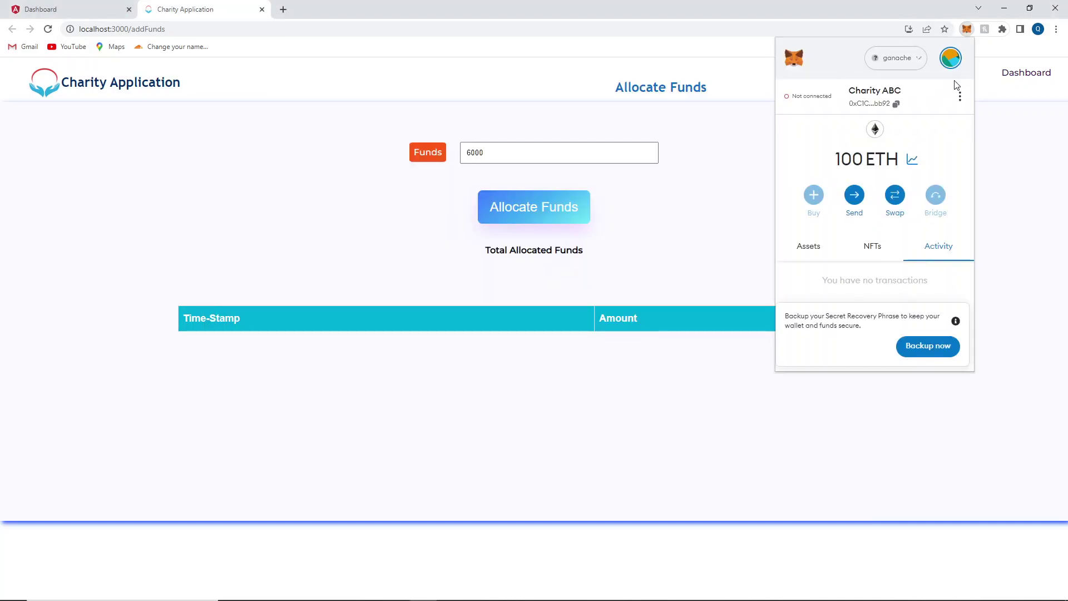
left_click(948, 60)
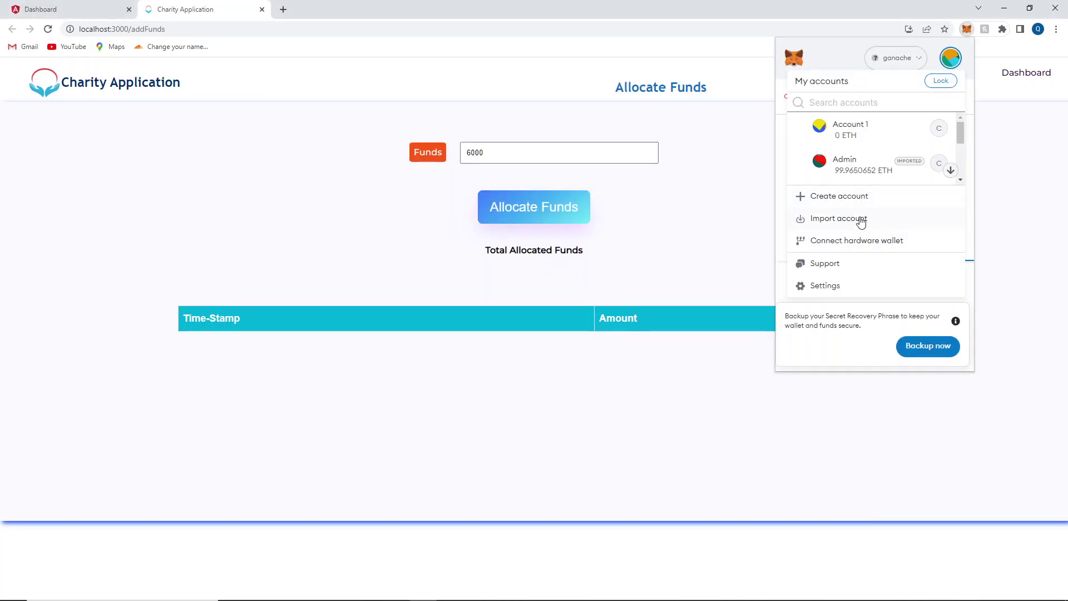
left_click(861, 219)
key("ctrl+v")
left_click(915, 253)
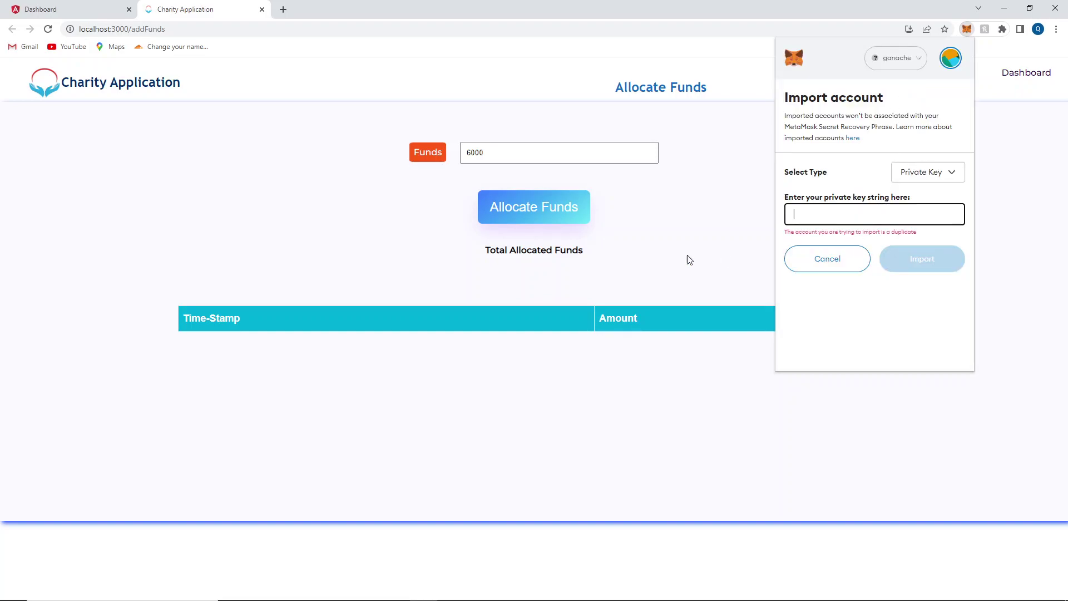
Step: Cancel the import, switch to Superident and connect it to localhost:3000
left_click(950, 61)
scroll(953, 172, "down", 1)
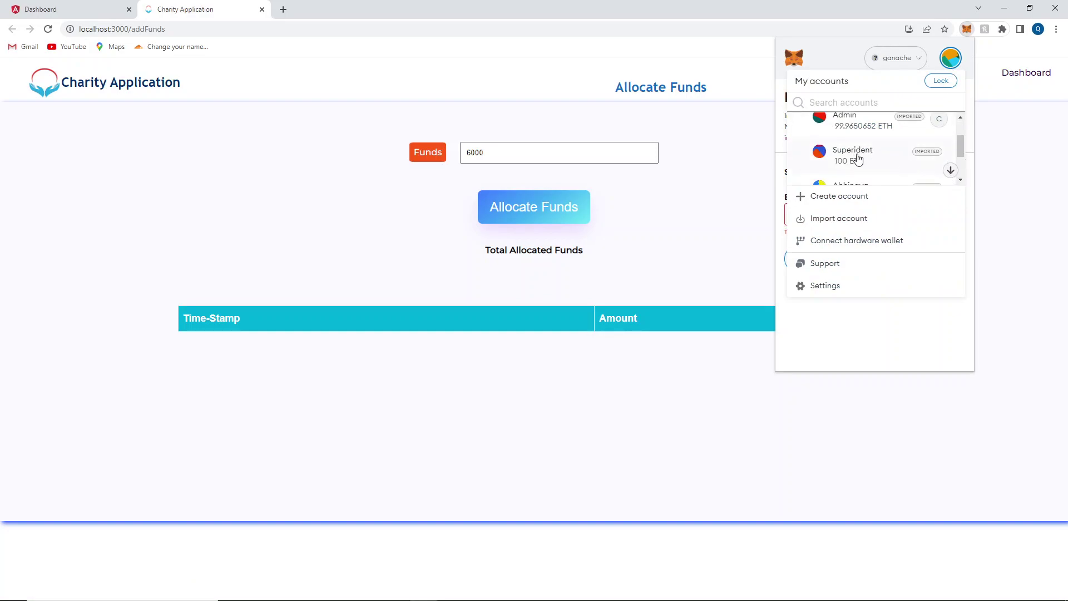
left_click(858, 158)
left_click(848, 253)
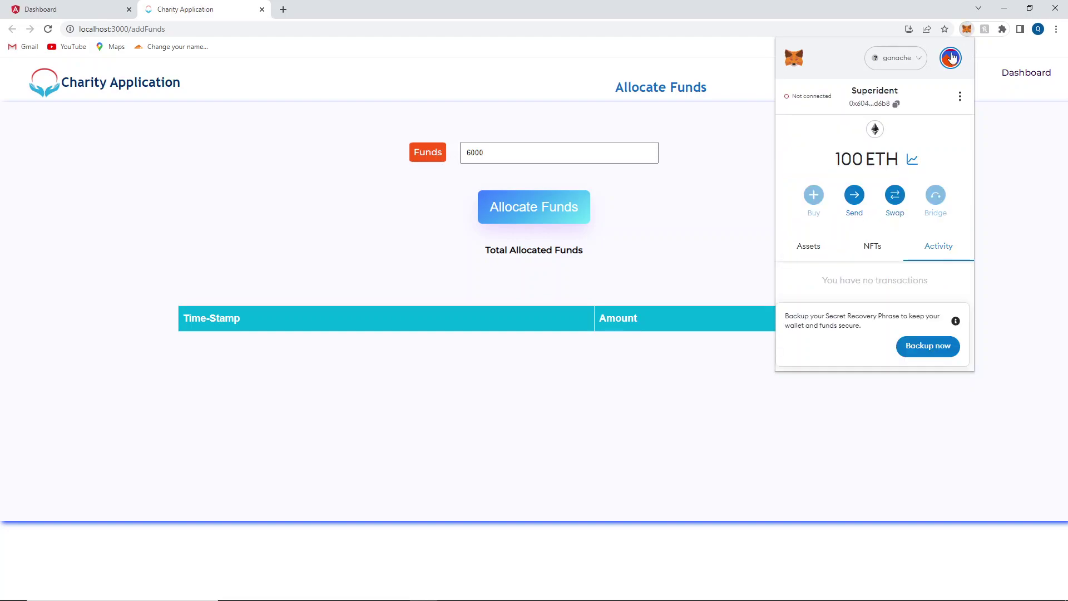
left_click(803, 100)
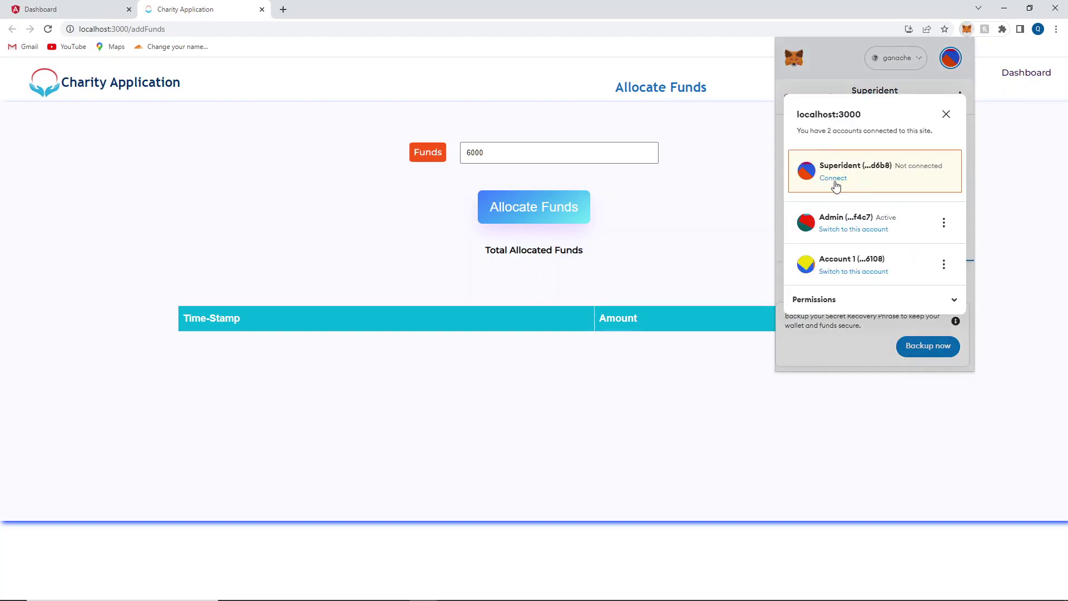
left_click(833, 178)
left_click(699, 198)
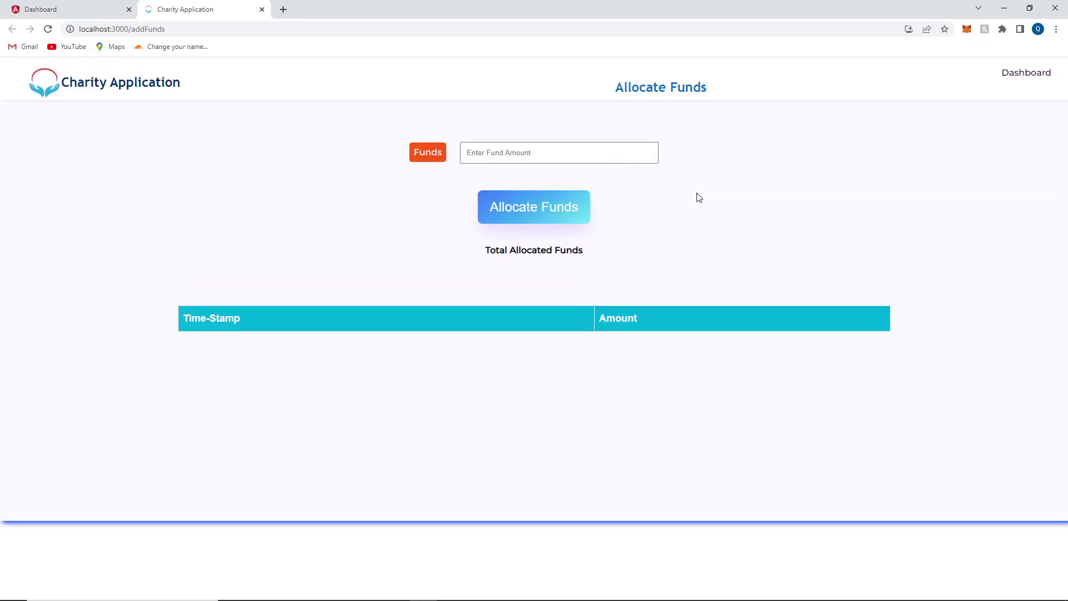
Step: Allocate 6000 in funds and confirm the transaction in MetaMask
left_click(569, 145)
type("6000")
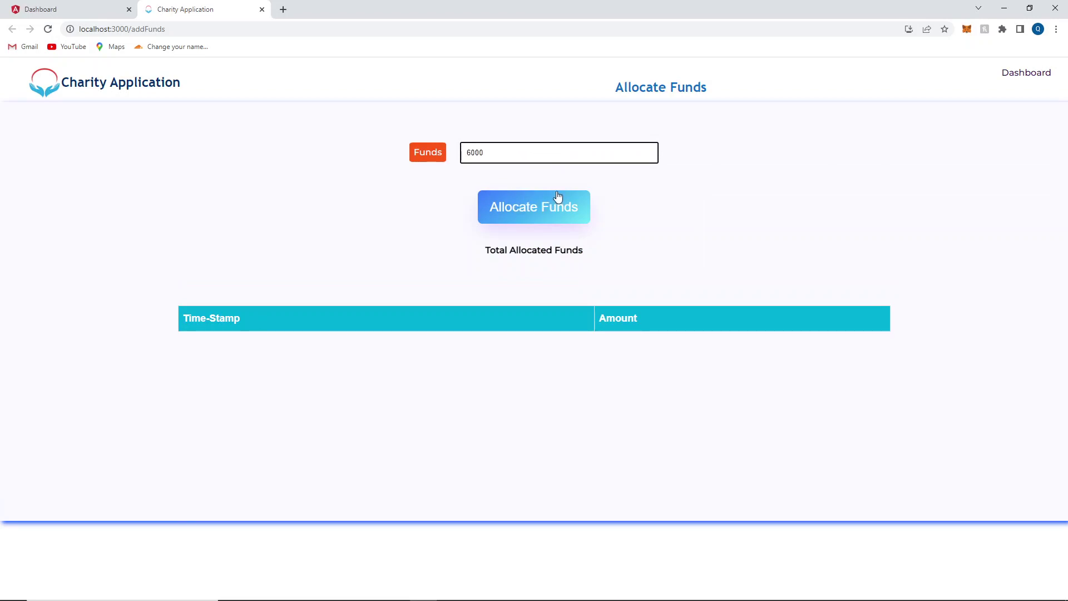
left_click(552, 205)
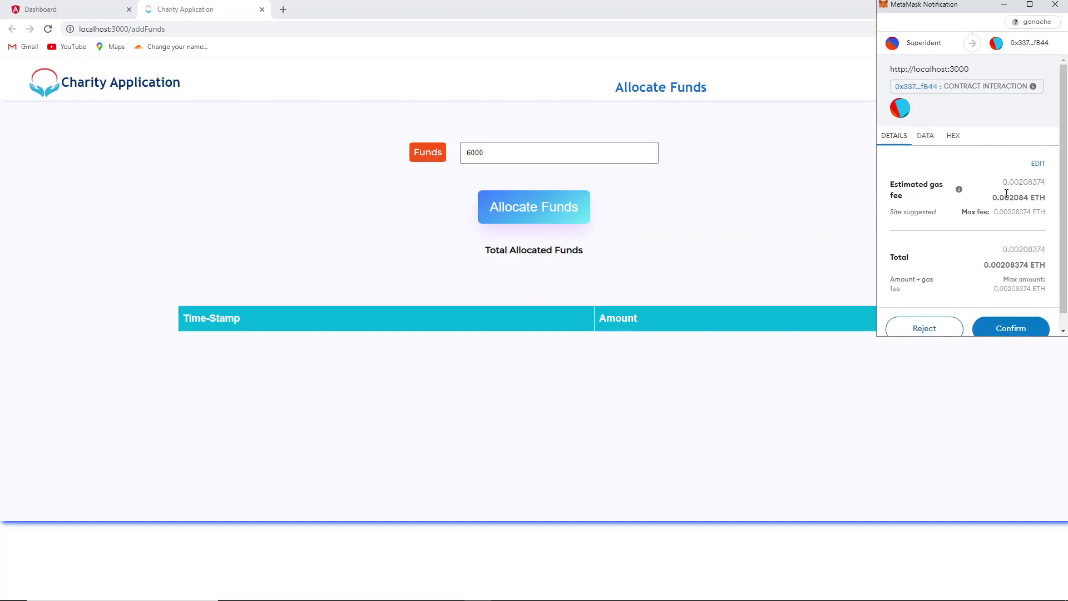
scroll(968, 266, "down", 1)
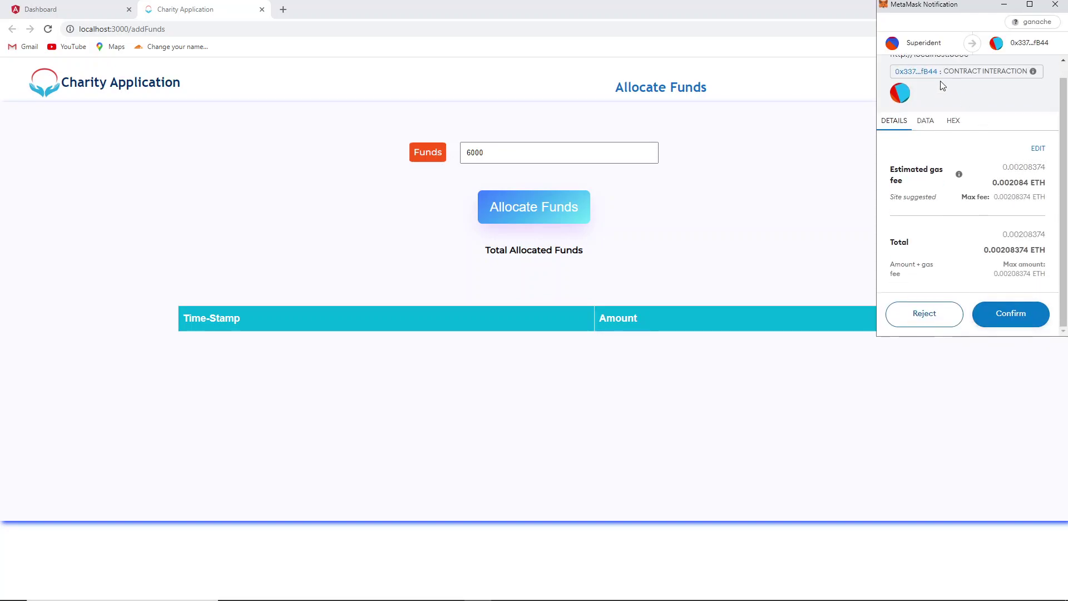
left_click(1023, 314)
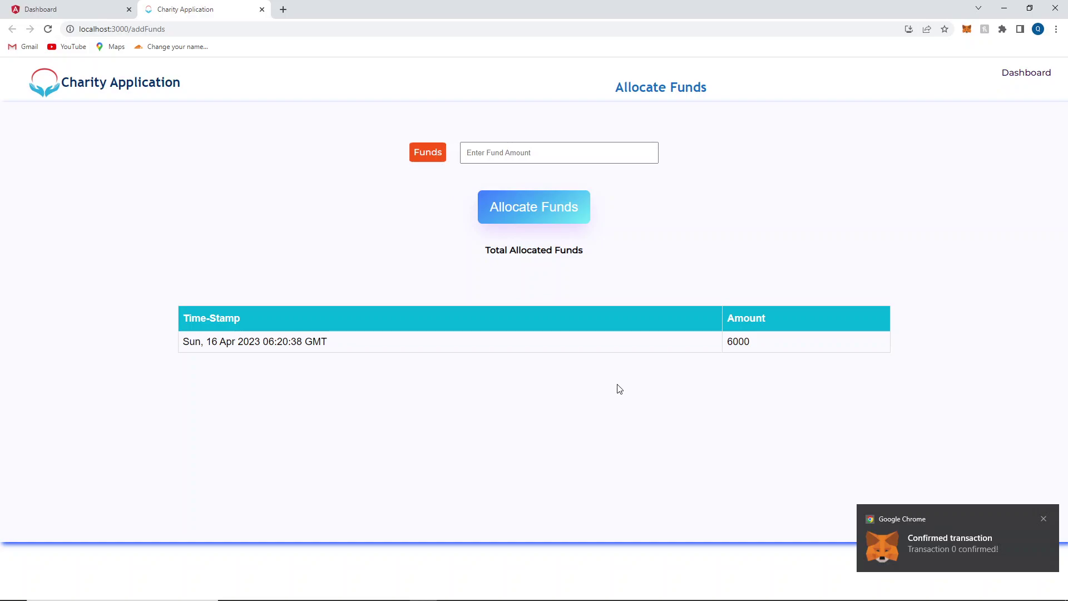
Step: Check the new 6000 allocation and its timestamp in the allocated funds table
double_click(734, 343)
left_click(745, 416)
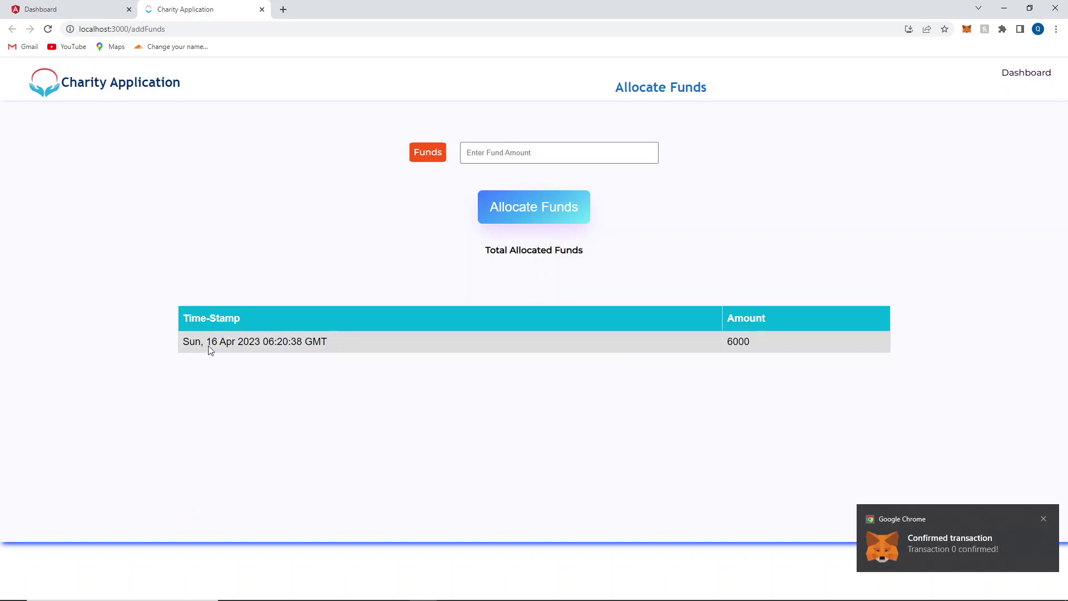
left_click_drag(194, 341, 261, 341)
Step: Visit the dashboard, then load the localhost:3000 home page and choose Login as Charity/User
left_click(303, 414)
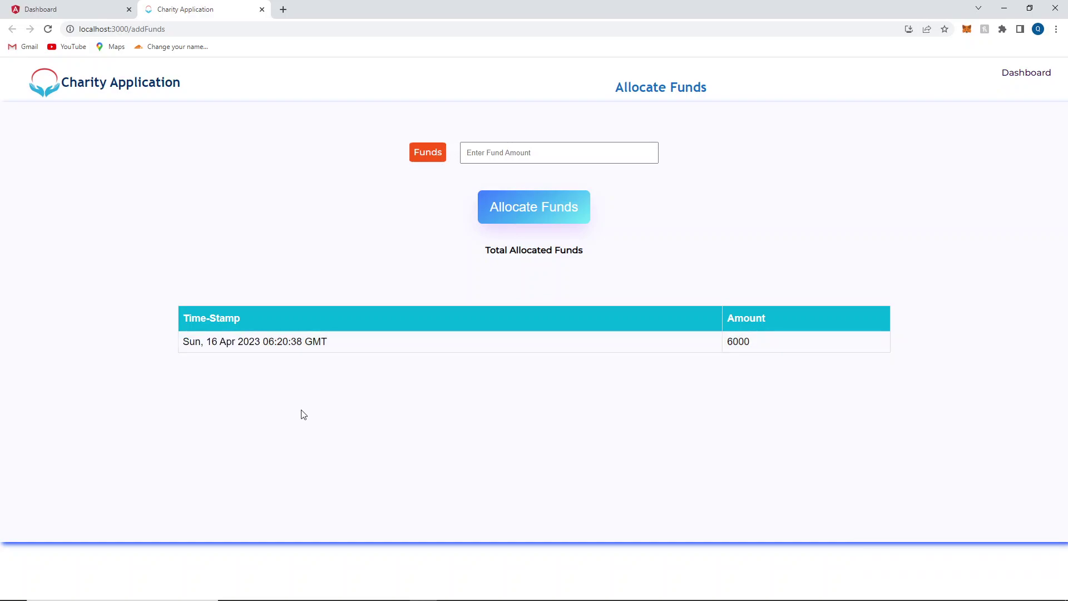
left_click(1023, 74)
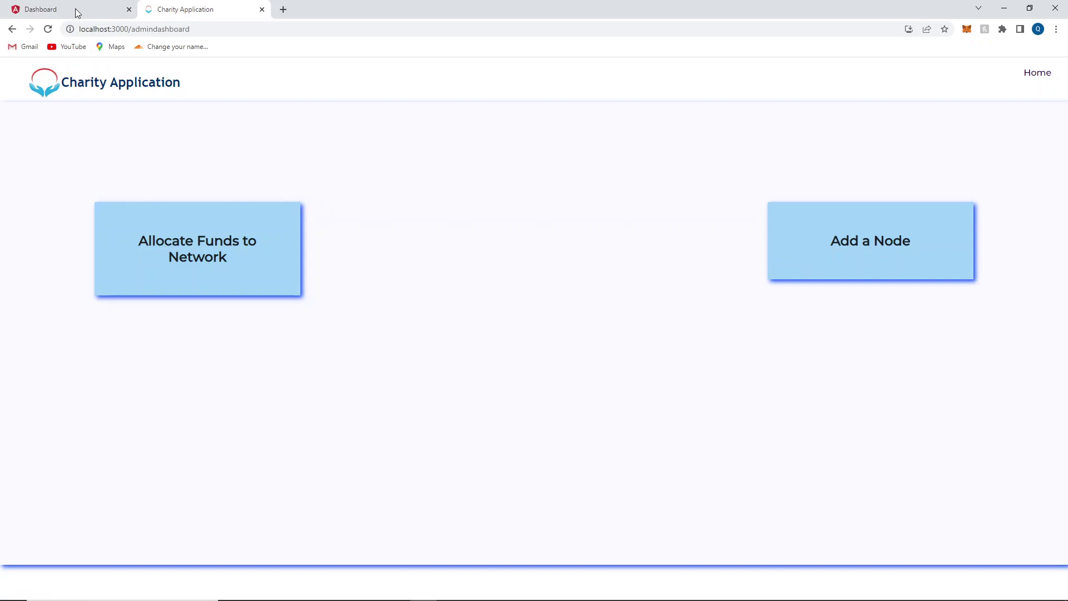
left_click(10, 32)
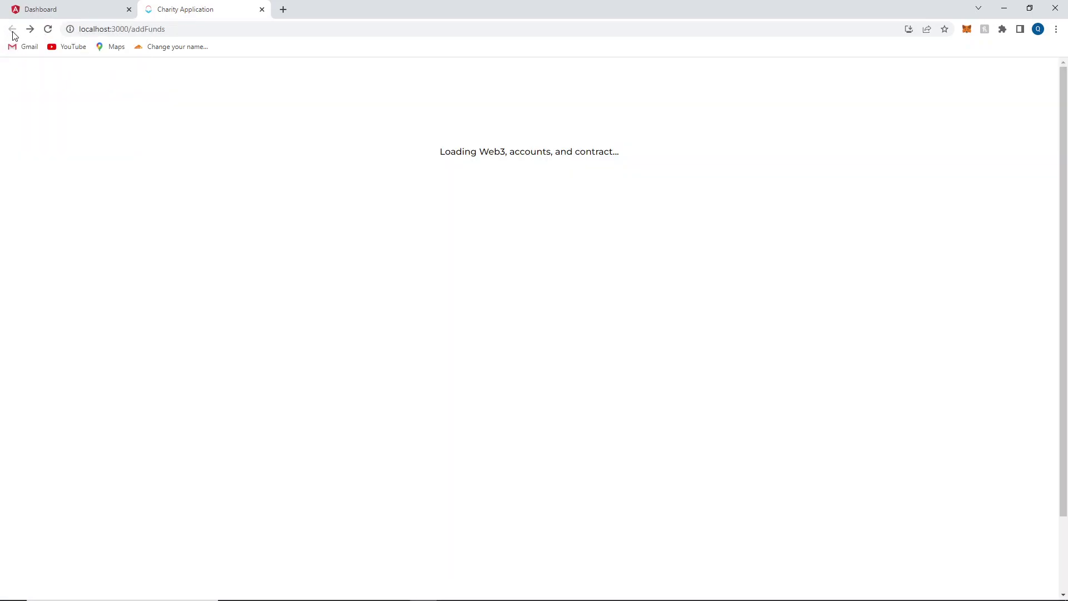
left_click_drag(172, 29, 130, 29)
key("BackSpace")
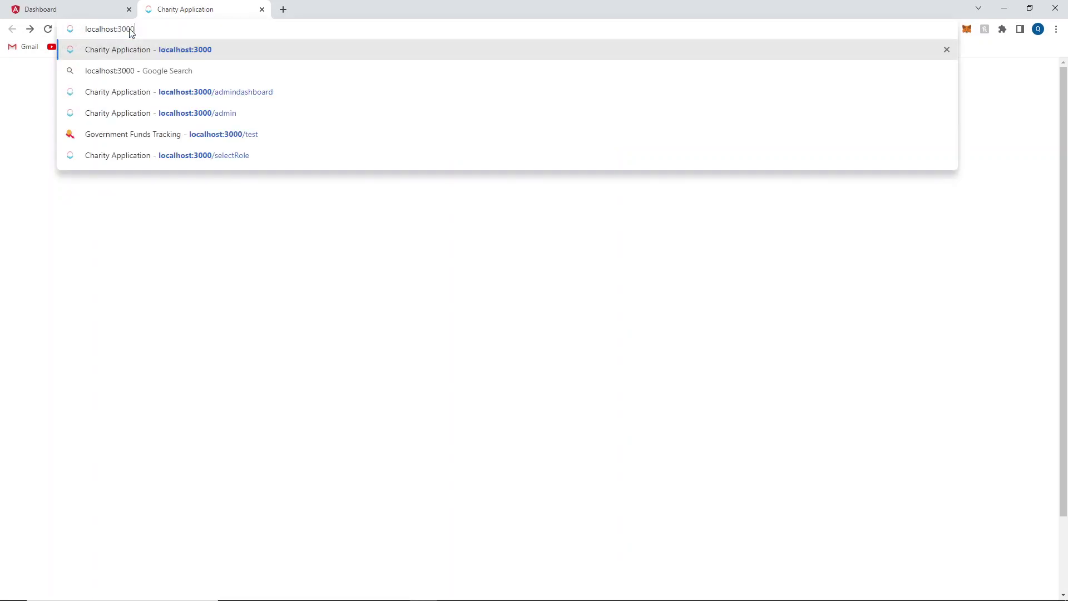
key("Return")
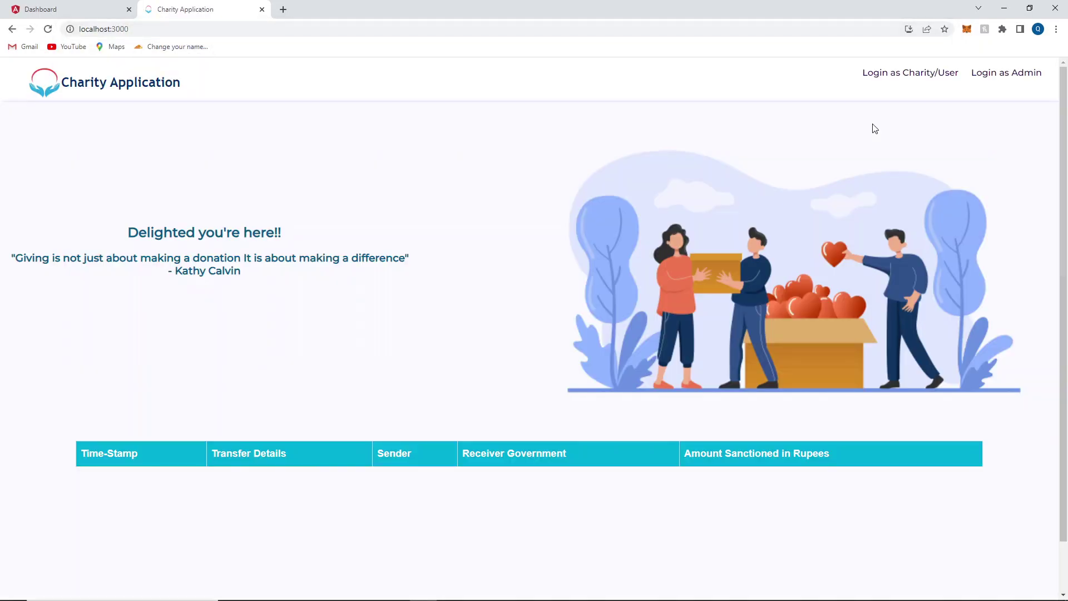
left_click(913, 75)
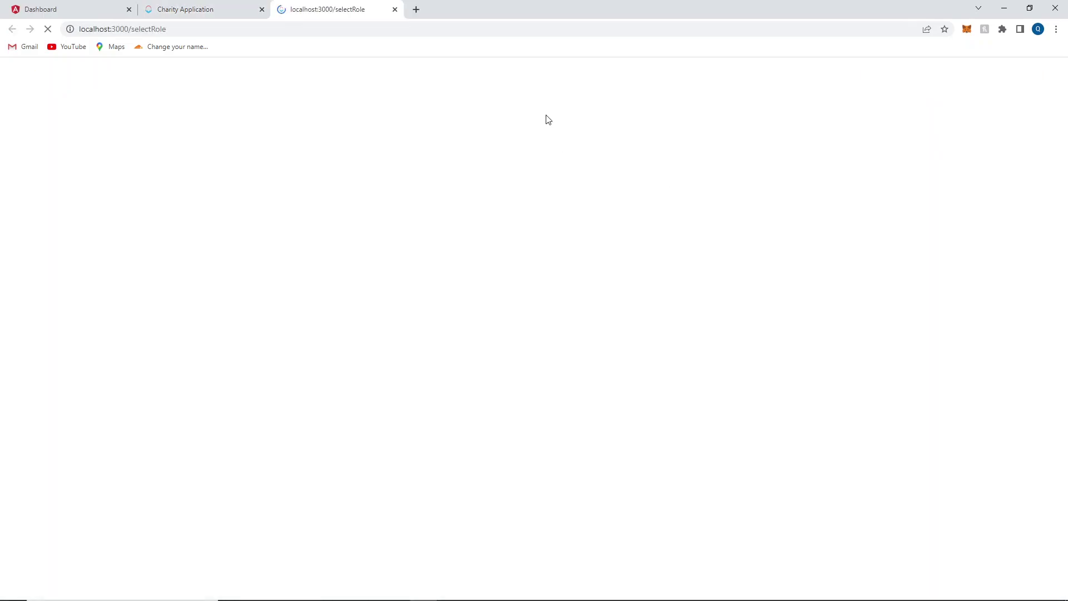
Step: Open Transfer Funds to NGO/Charity and choose the individual user as receiver
left_click(262, 10)
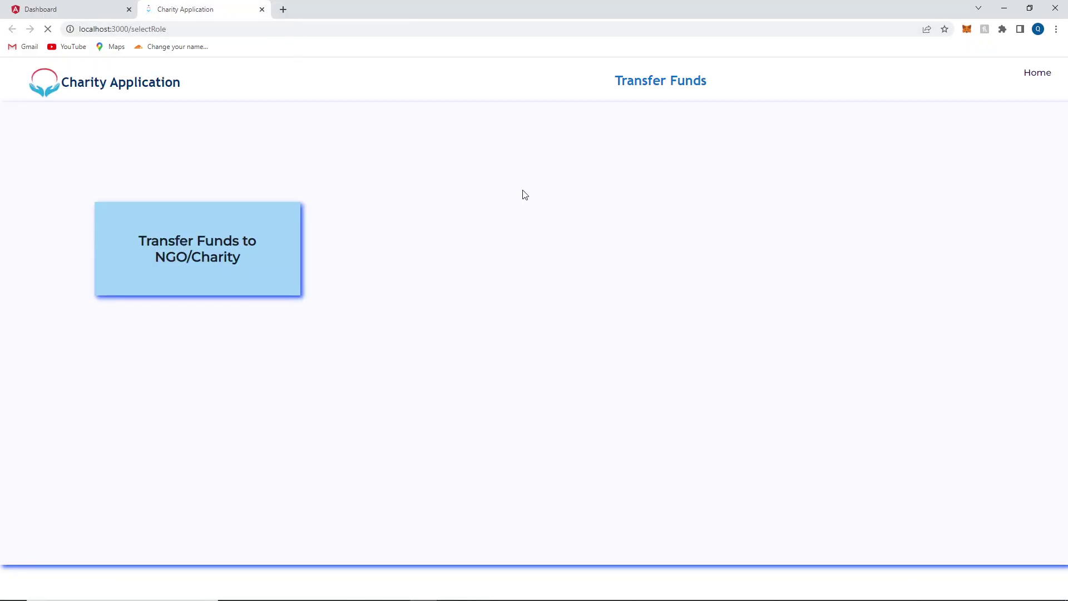
left_click(183, 260)
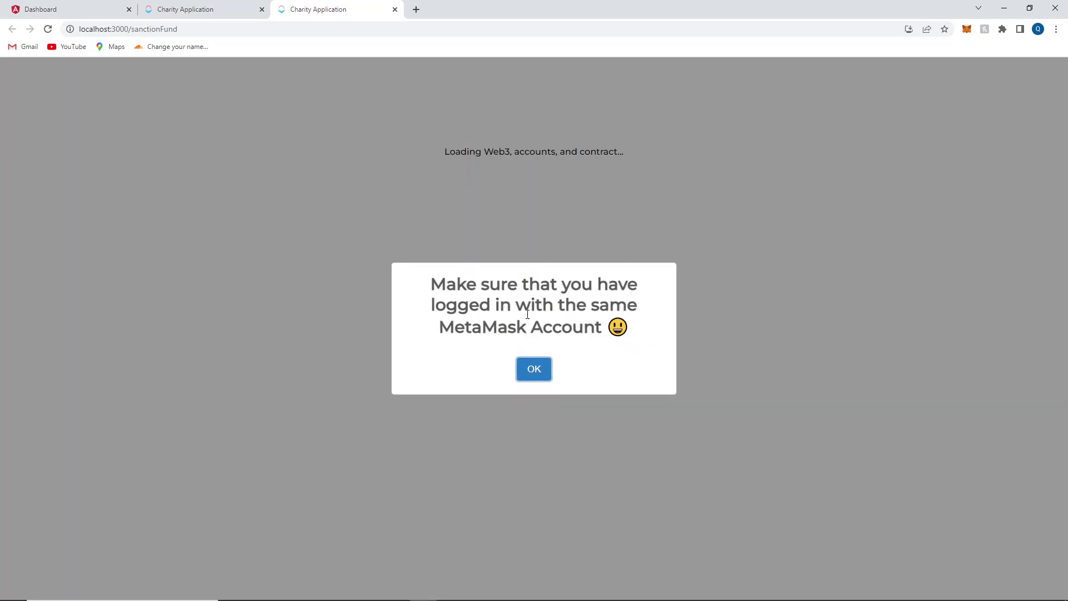
left_click(535, 369)
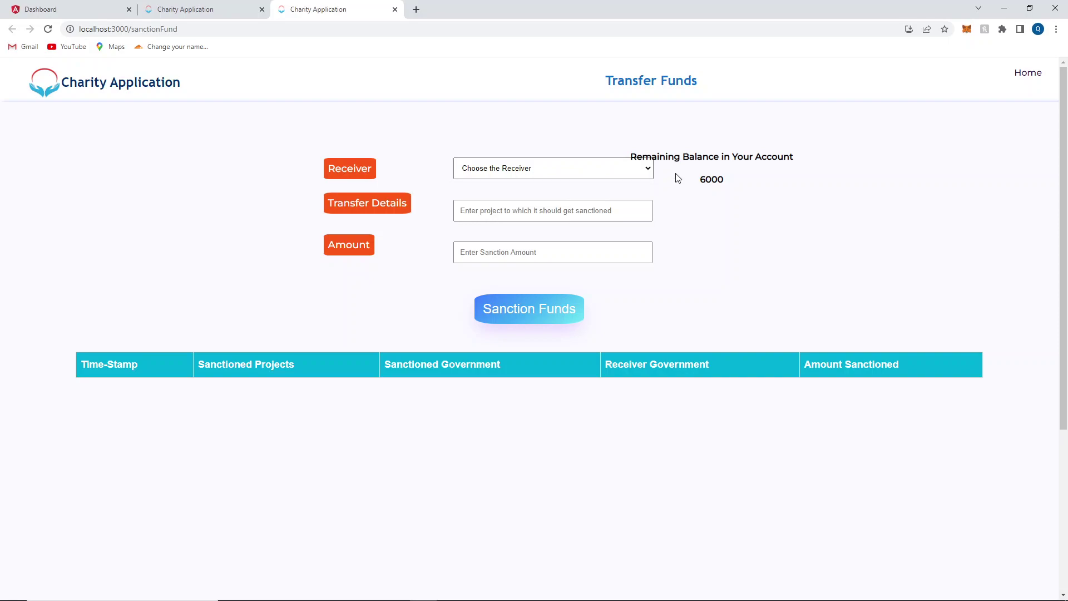
left_click(559, 166)
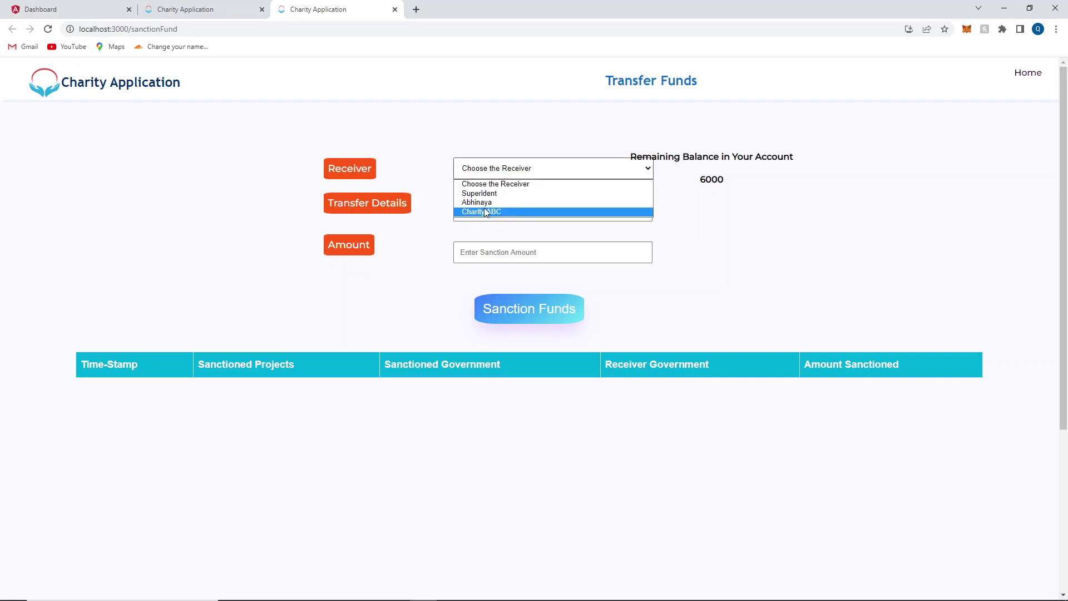
left_click(497, 204)
Step: Enter transfer details 'Allocate funds' and amount 6000, against the 6000 remaining balance
left_click(524, 215)
type("Allocate funds")
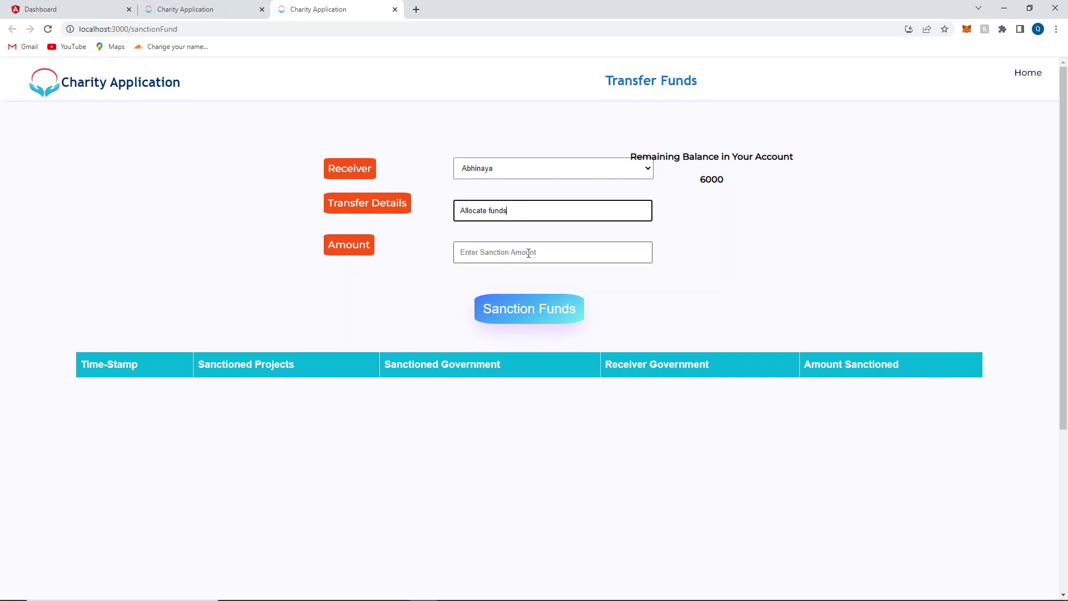
left_click(528, 253)
type("6000")
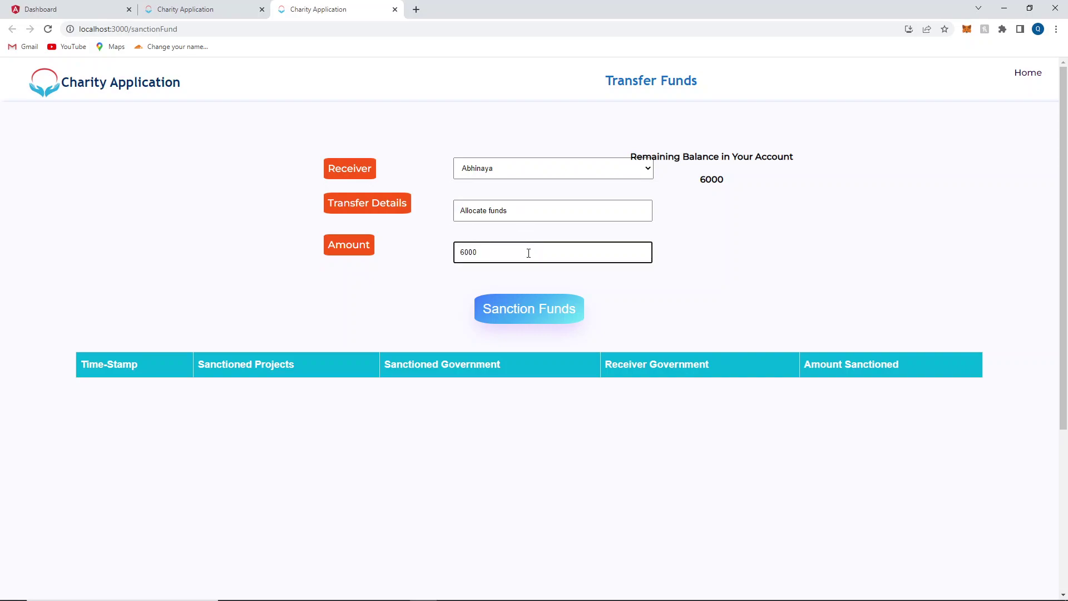
left_click(722, 181)
double_click(720, 182)
left_click(724, 259)
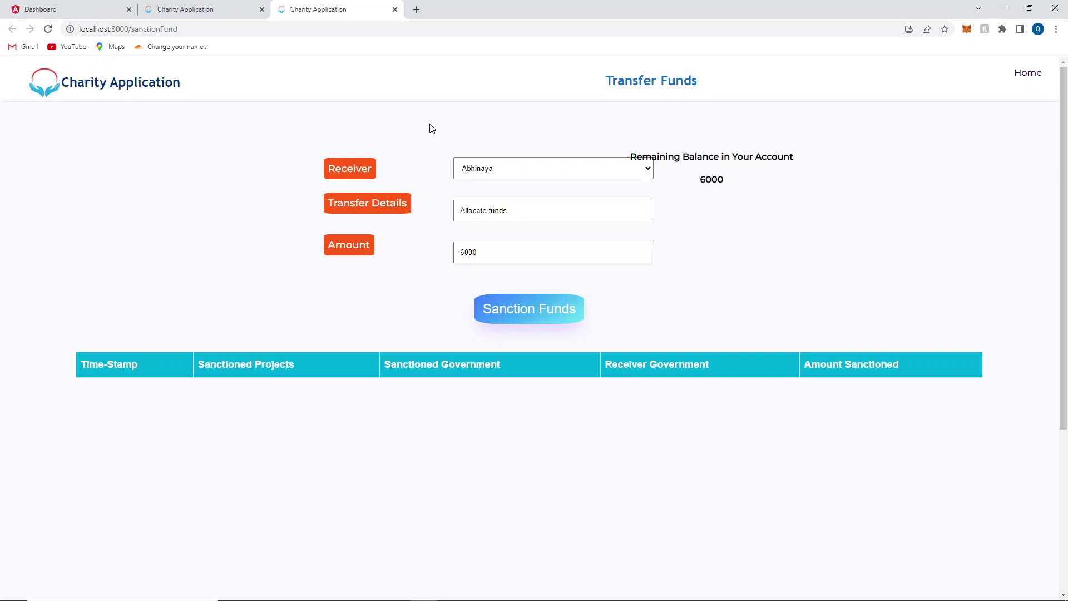
Step: Sanction the 6000 transfer, confirm it in MetaMask, and close the tab
left_click(527, 316)
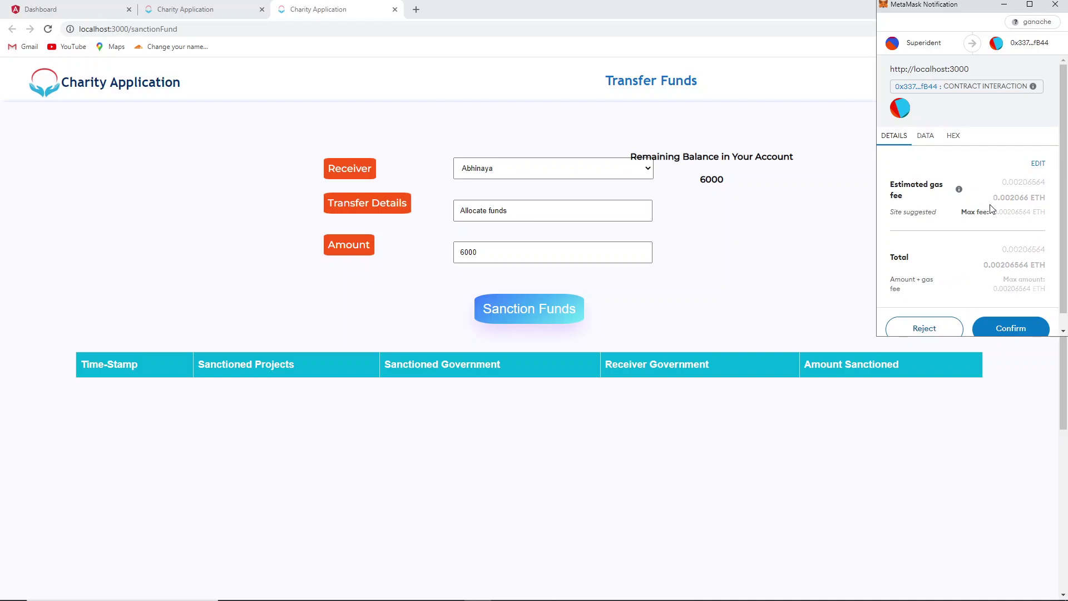
scroll(989, 312, "down", 1)
left_click(989, 319)
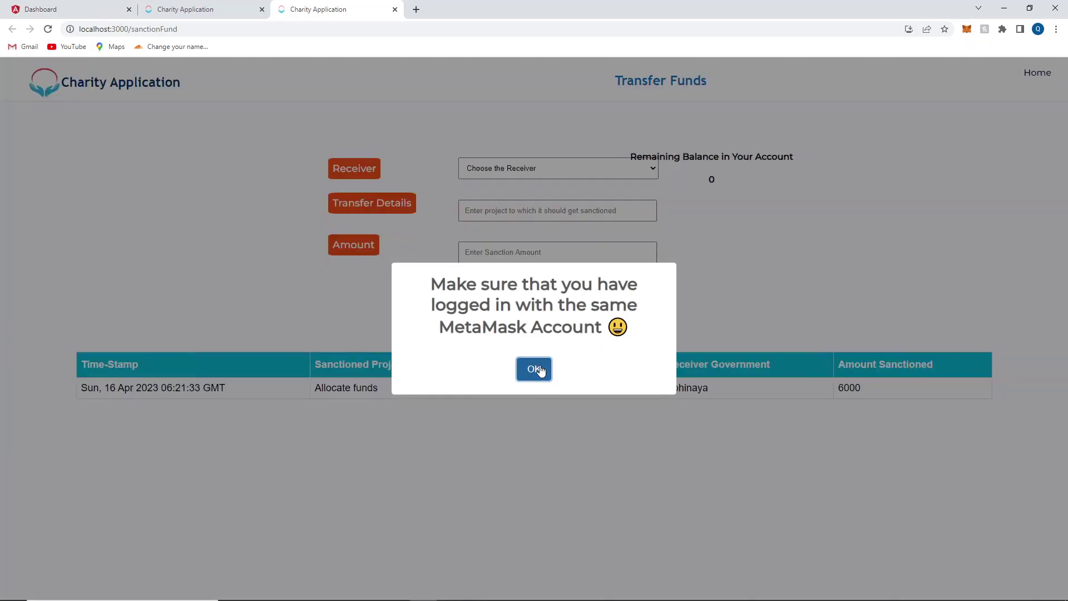
left_click(535, 369)
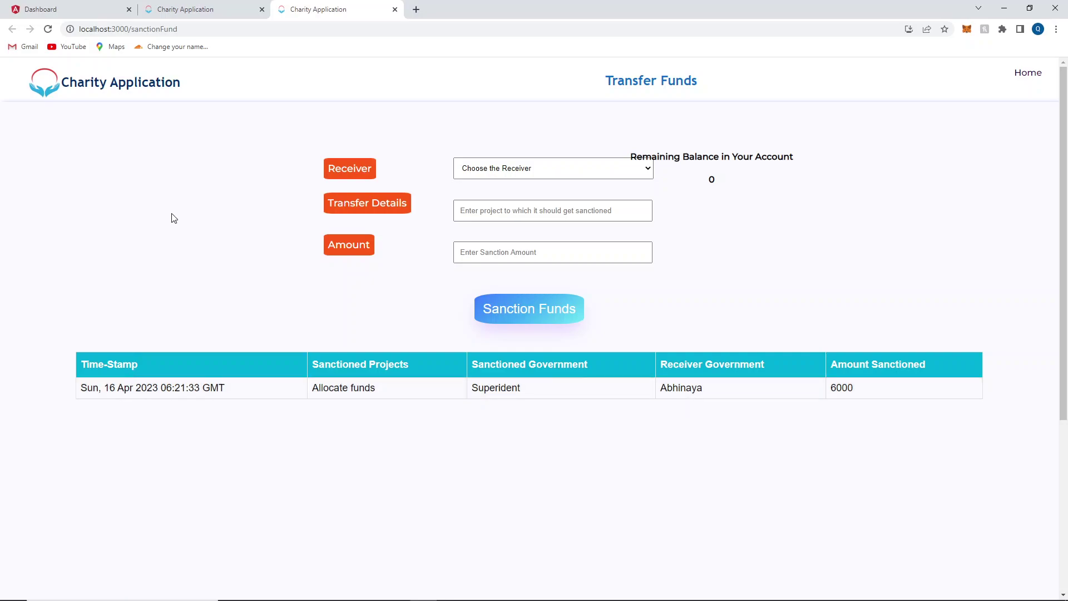
left_click(395, 9)
Step: Log out of the admin, sign in with the receiving user's credentials, and open the P2P transfer page
left_click(261, 10)
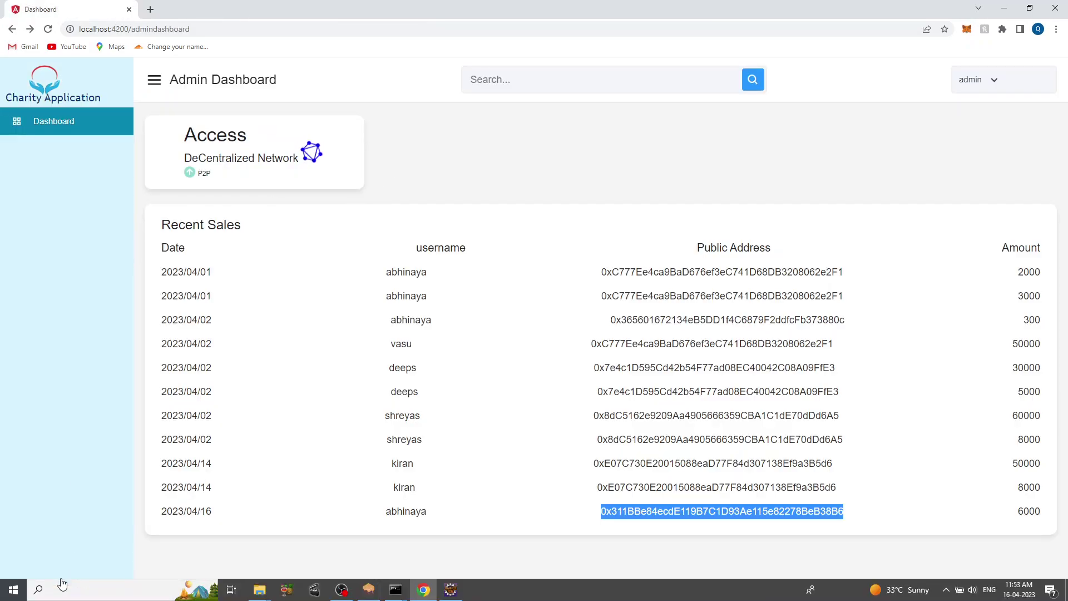
left_click(56, 586)
left_click(481, 245)
type("abhianya")
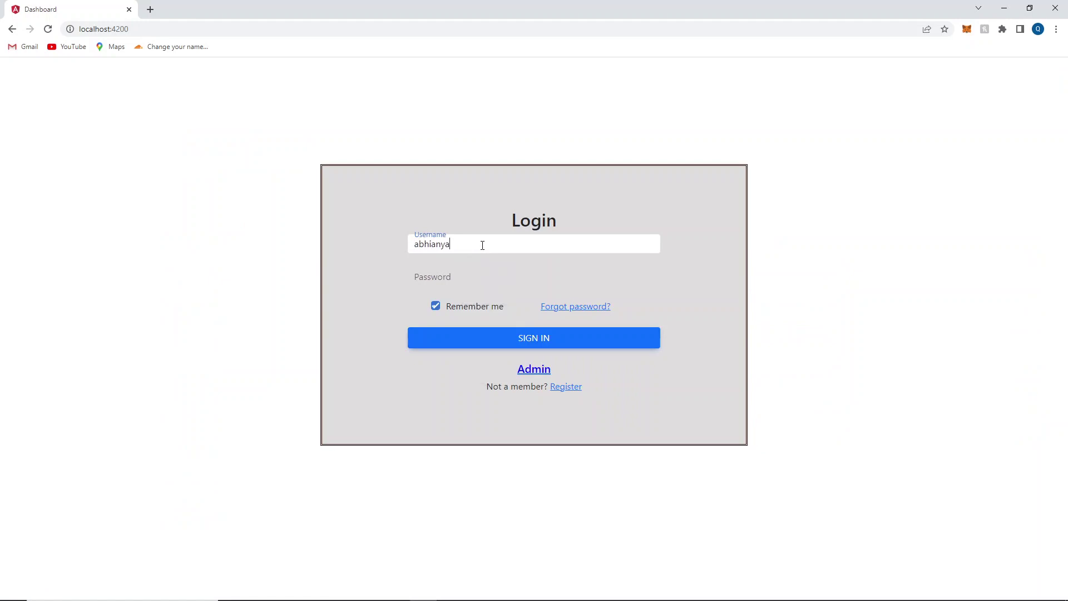
key("BackSpace")
key("BackSpace")
key("BackSpace")
key("BackSpace")
type("naya")
key("Tab")
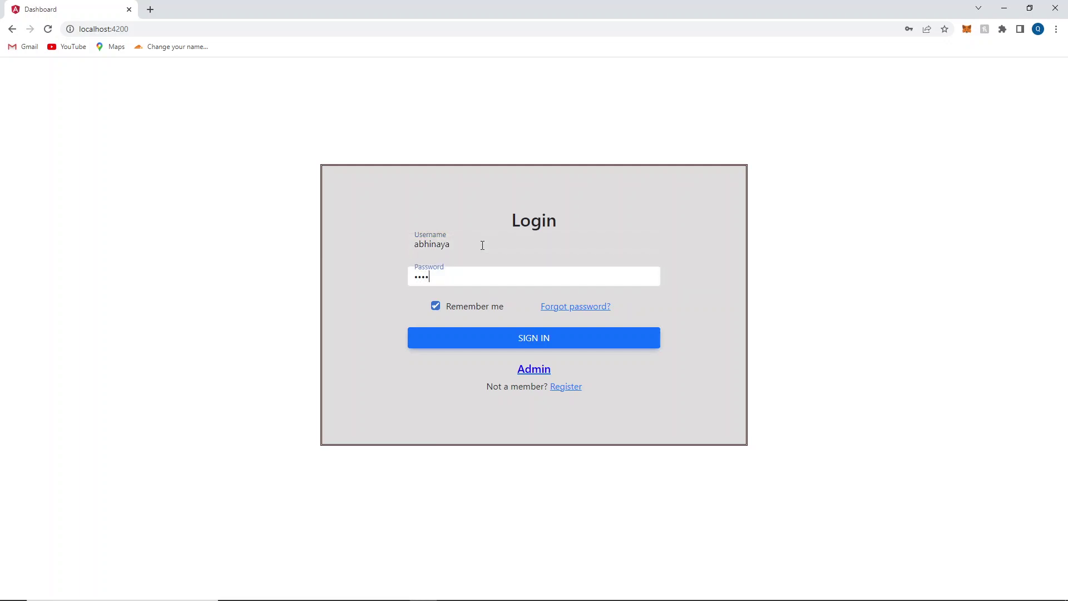
left_click(515, 340)
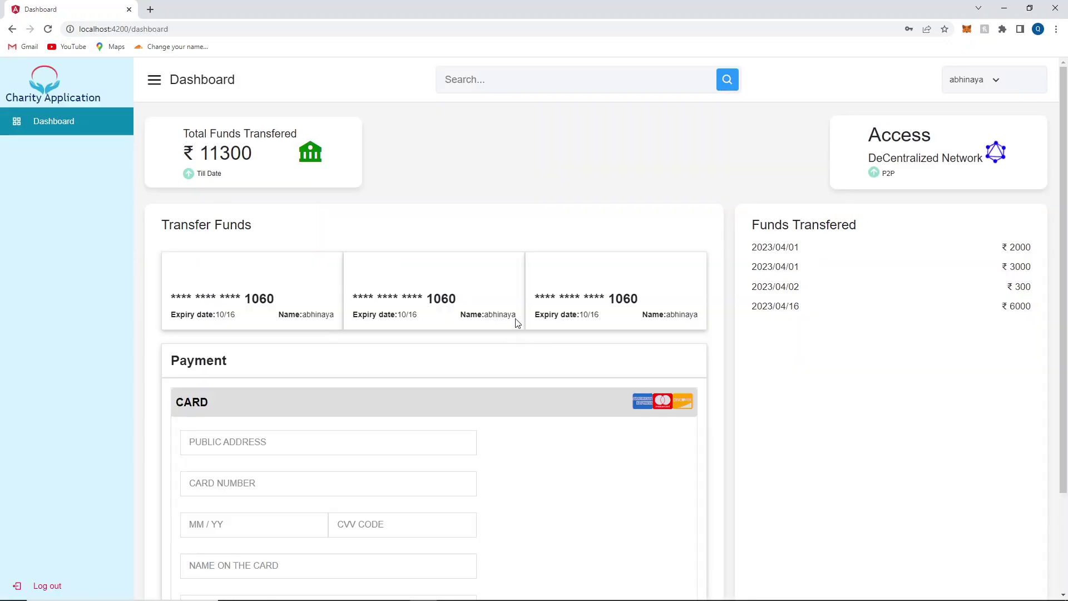
left_click(874, 175)
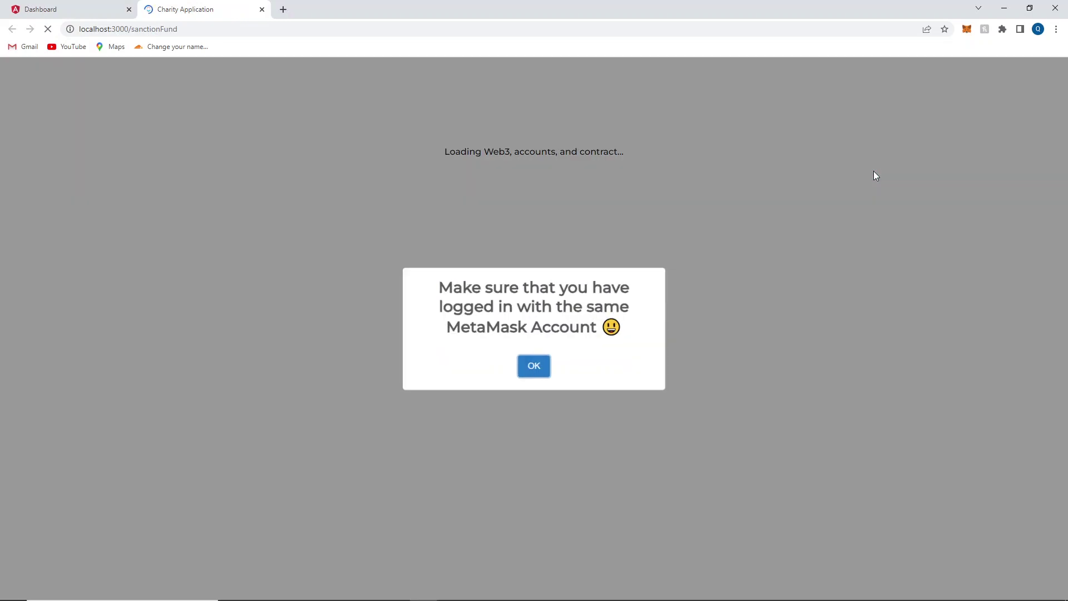
Step: Switch MetaMask to the receiving user's account and connect it, so the balance reads 6000
left_click(548, 368)
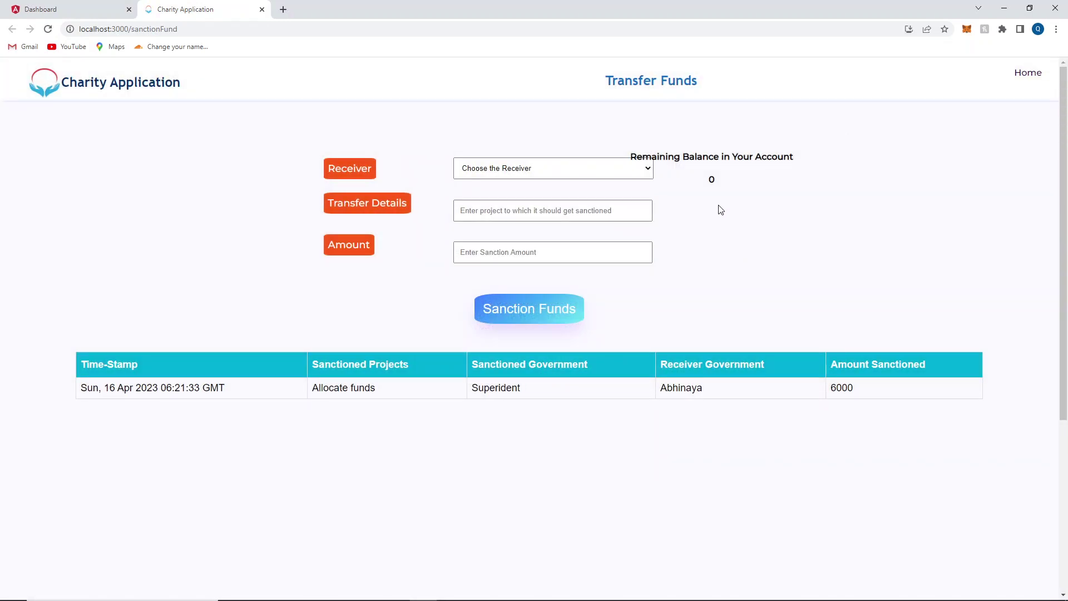
double_click(711, 180)
left_click(805, 184)
left_click(967, 30)
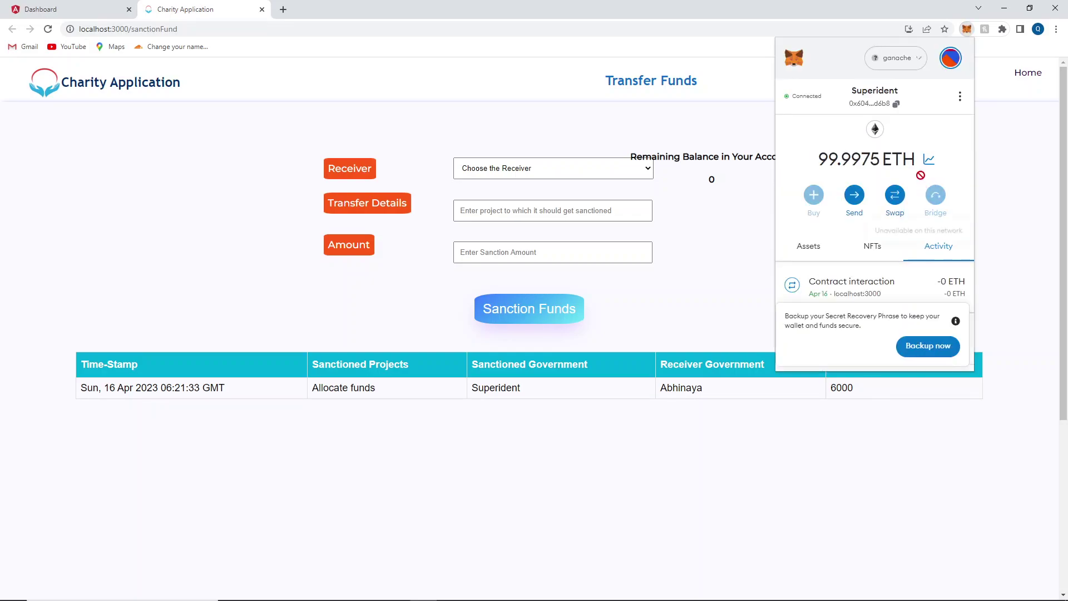
left_click(949, 60)
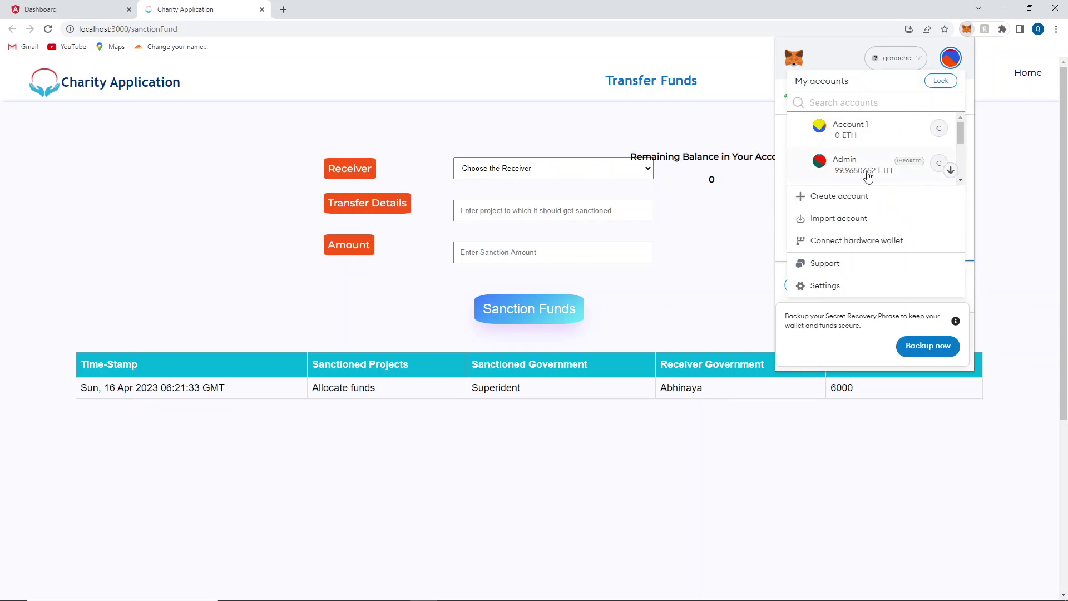
scroll(868, 177, "down", 2)
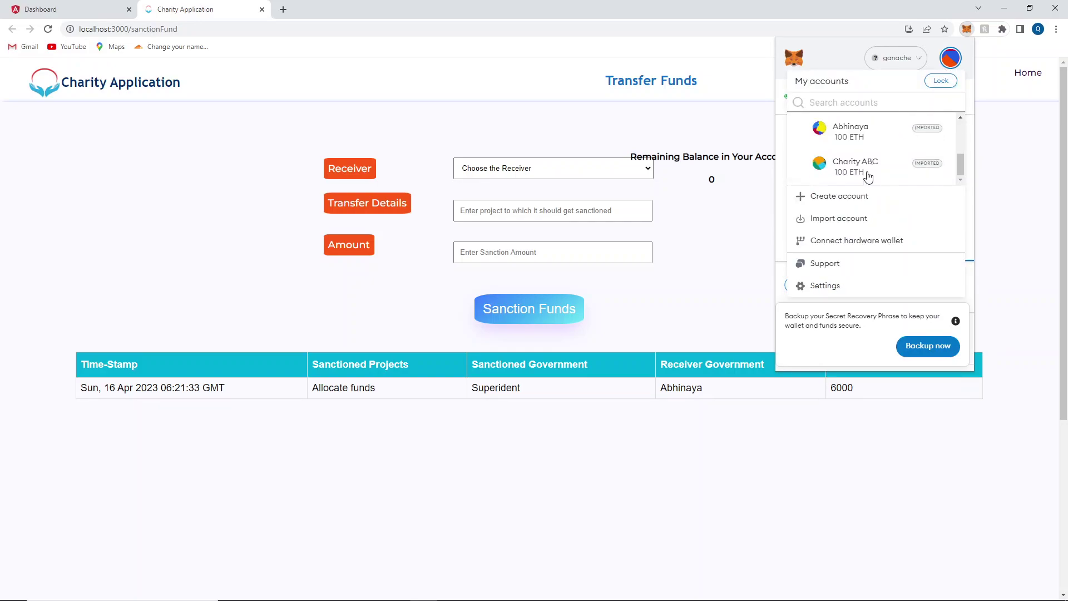
left_click(869, 136)
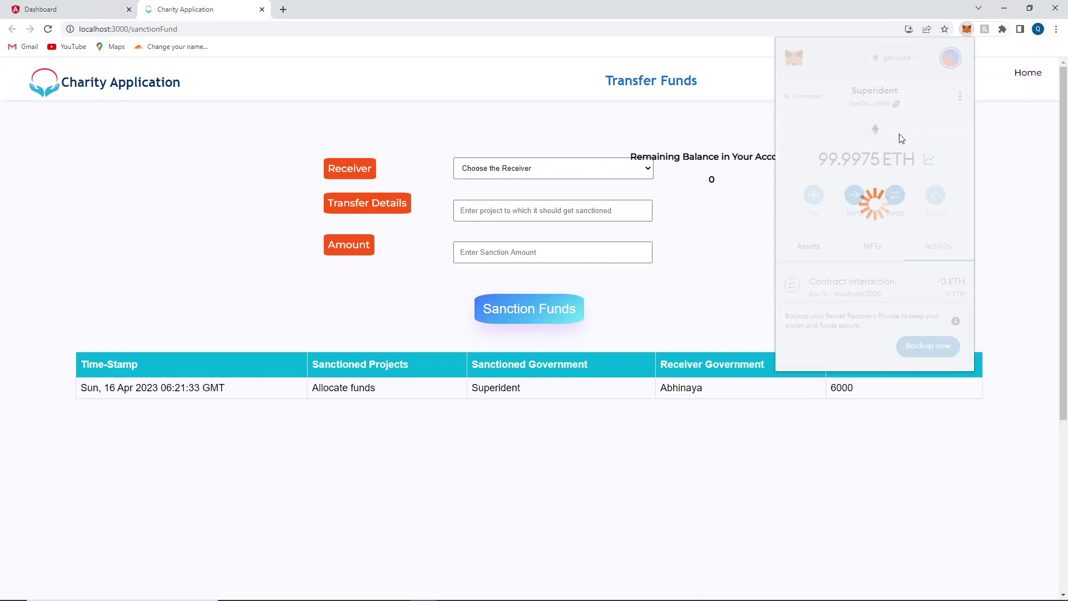
left_click(841, 159)
left_click(631, 111)
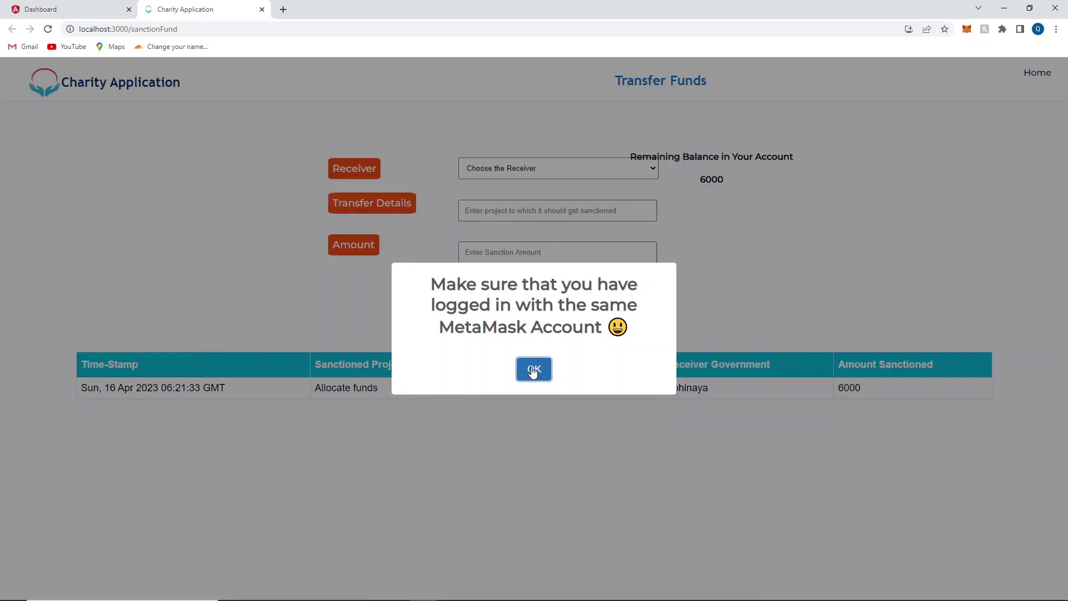
left_click(534, 369)
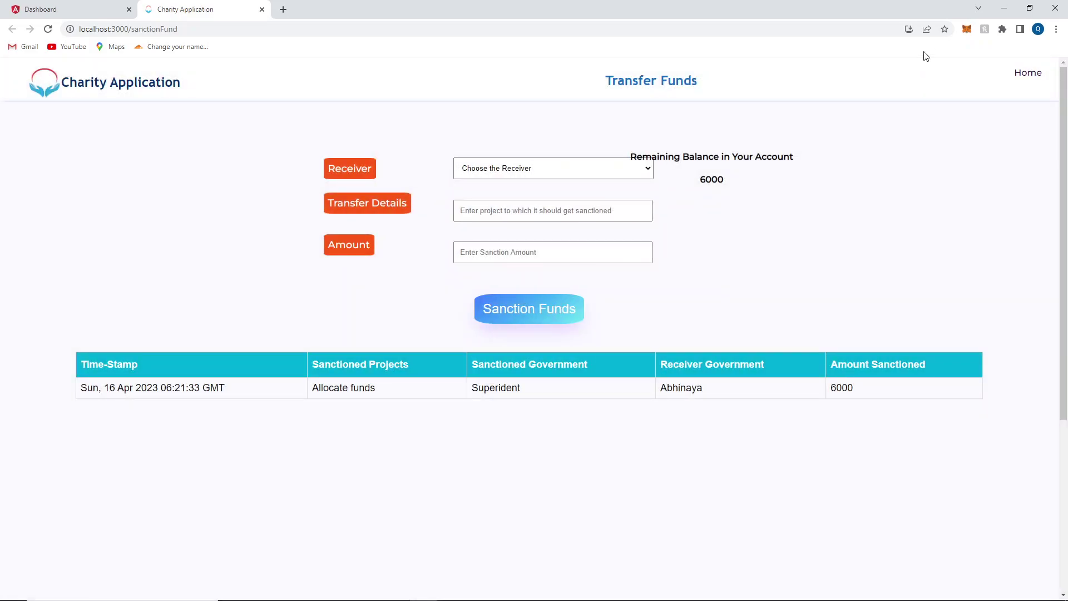
Step: Sanction 3000 to Charity ABC with details 'For medical purpose' and confirm in MetaMask
double_click(713, 178)
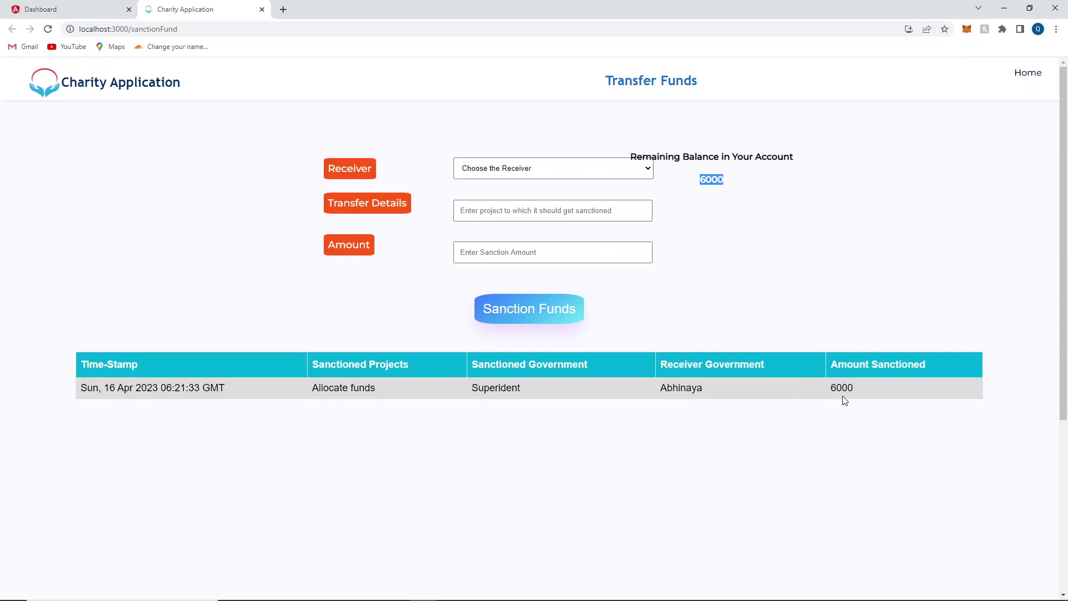
left_click(555, 169)
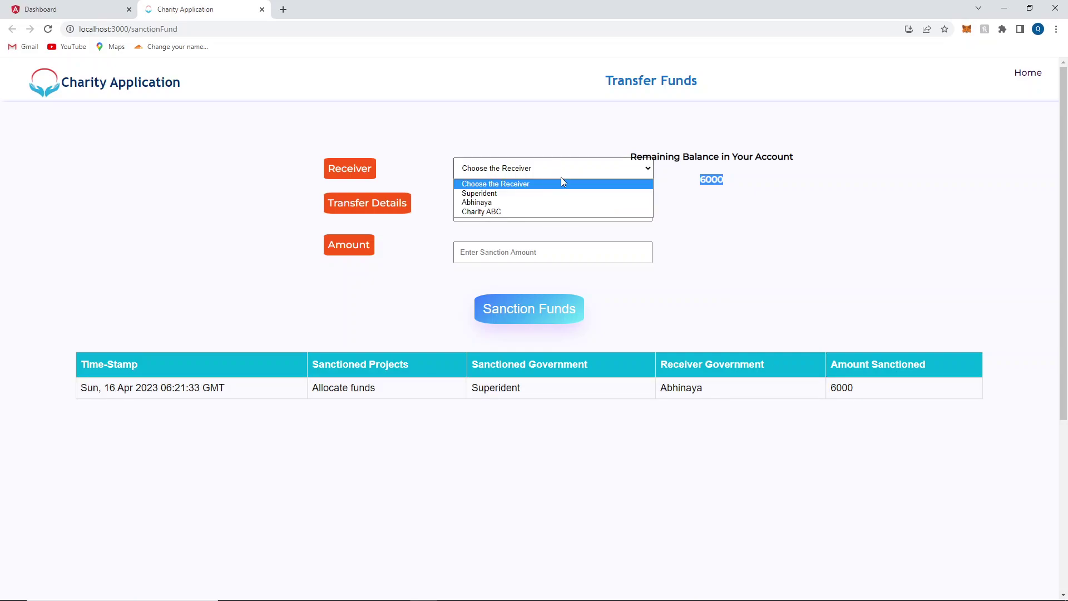
left_click(507, 213)
left_click(517, 210)
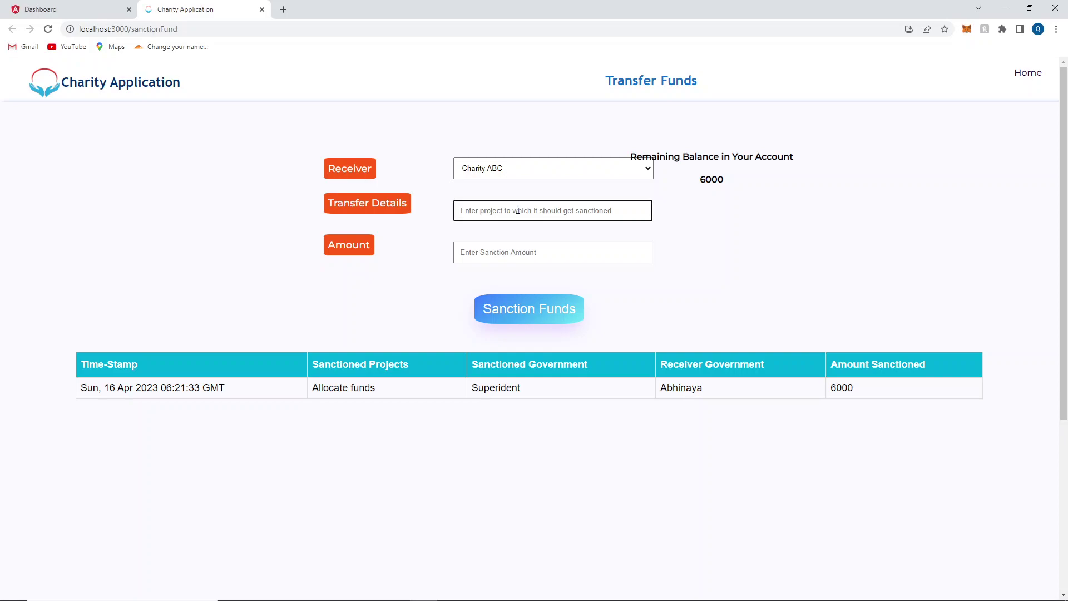
type("For medical purpose")
left_click(564, 258)
type("3000")
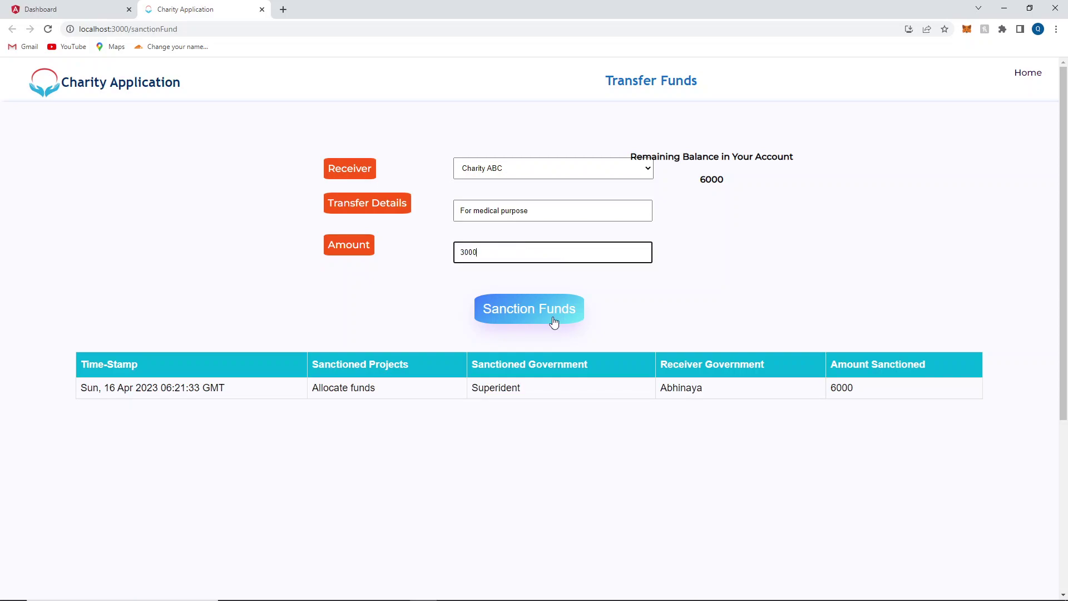
left_click(553, 322)
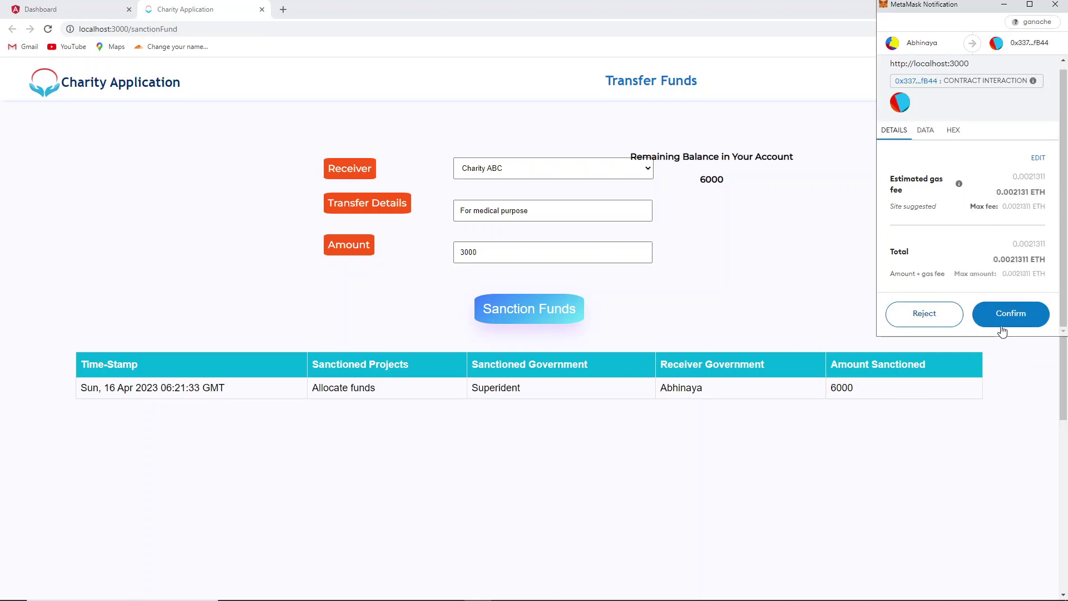
left_click(1002, 331)
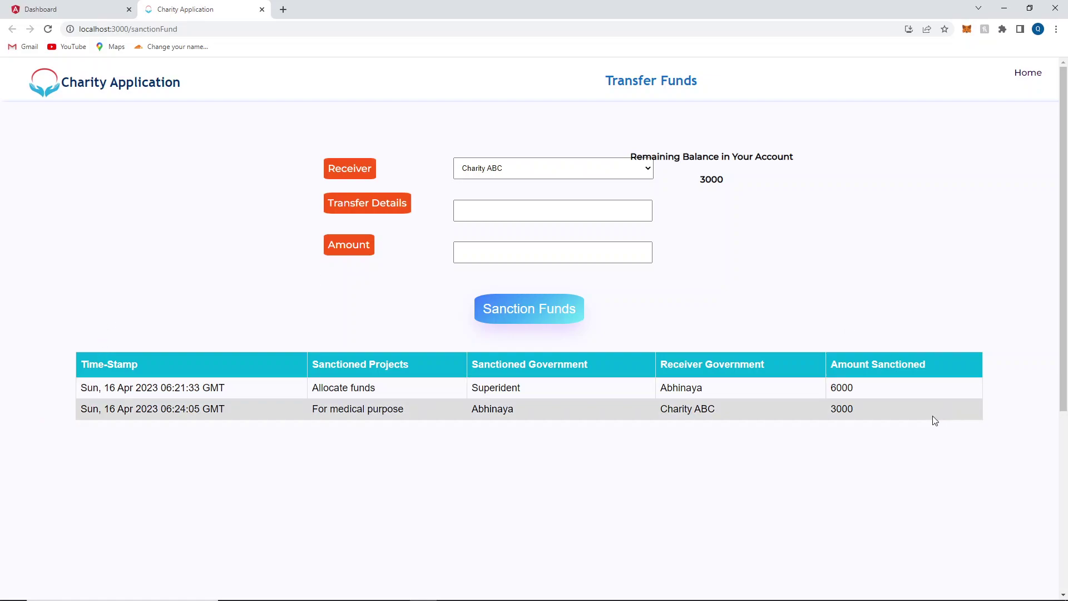
Step: Go Home, log in as Charity/User, and reopen Transfer Funds to NGO/Charity
left_click(1025, 74)
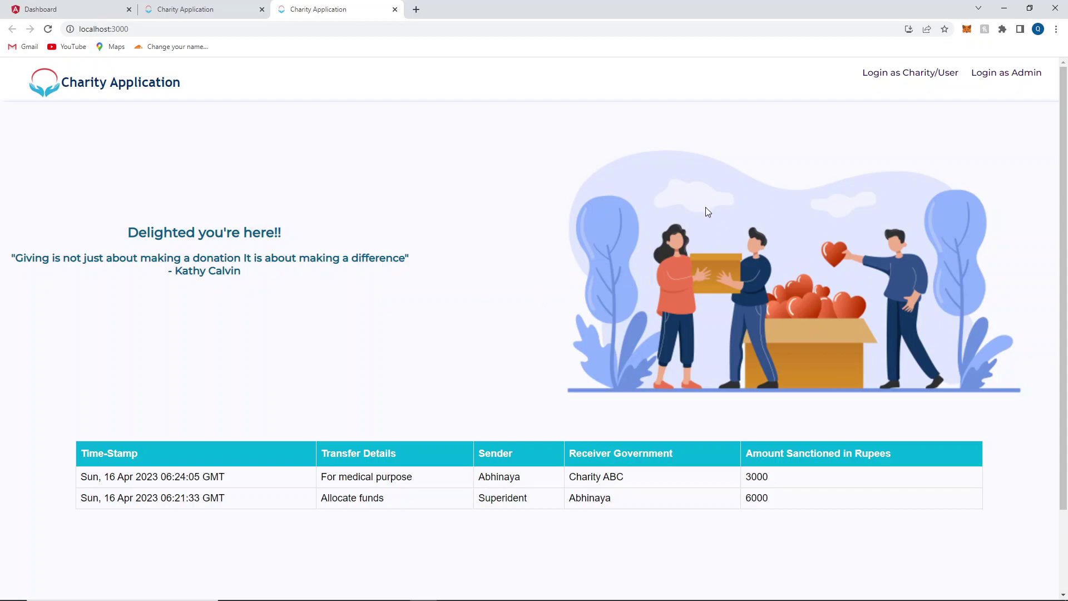
left_click(932, 73)
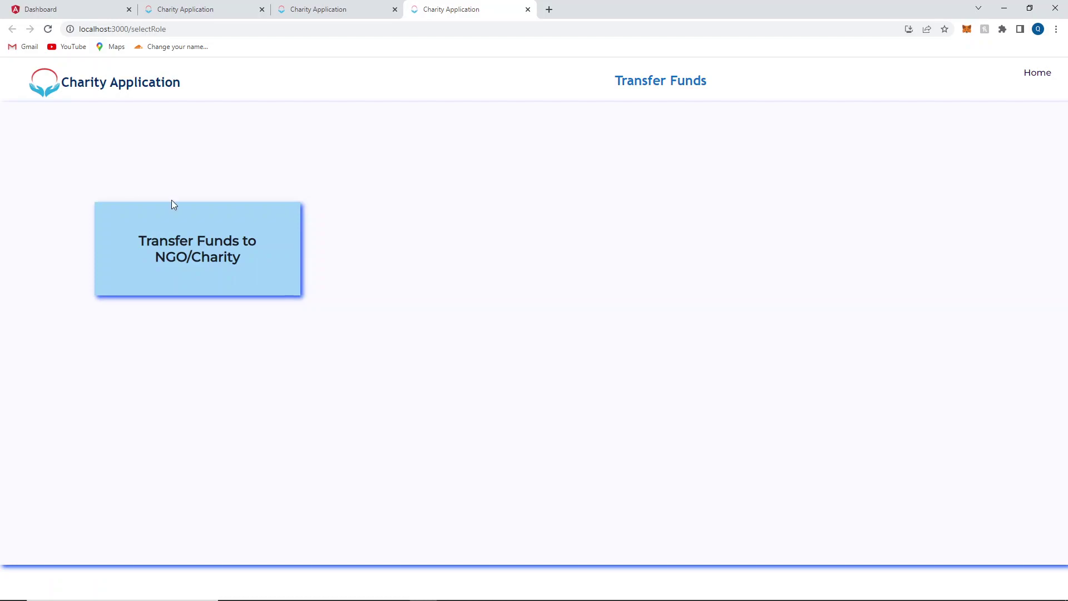
left_click(232, 264)
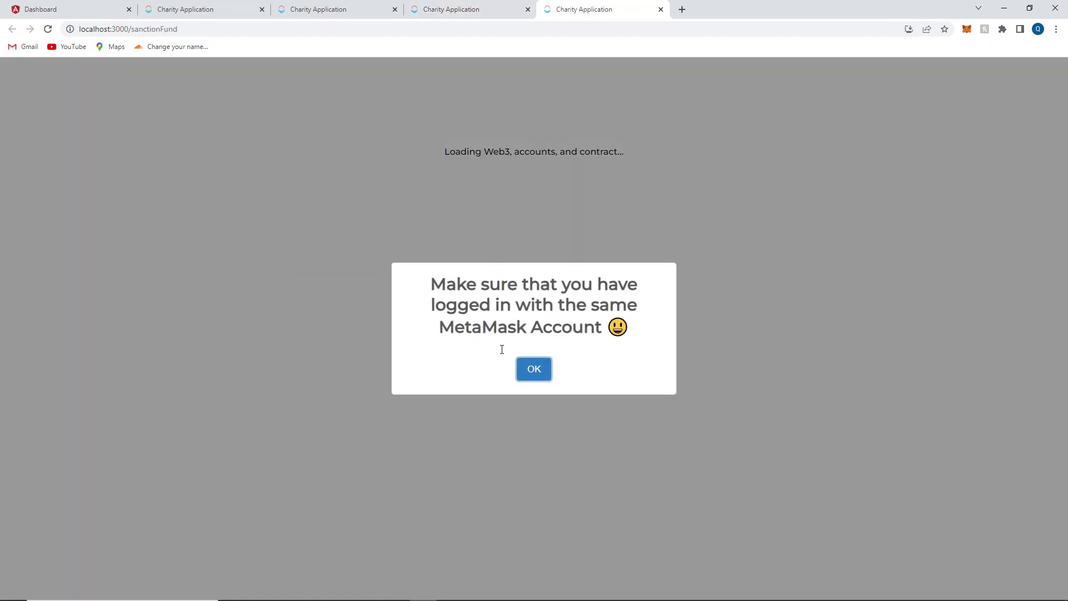
left_click(533, 370)
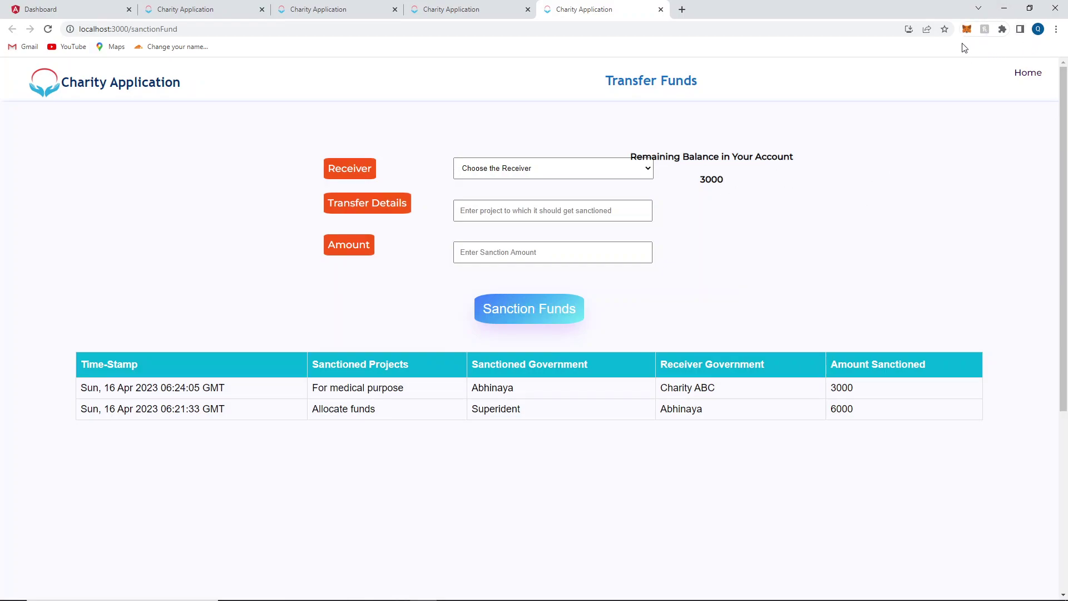
Step: Sanction 2000 to Charity ABC for education and confirm it in MetaMask
left_click(551, 173)
left_click(551, 129)
left_click(518, 173)
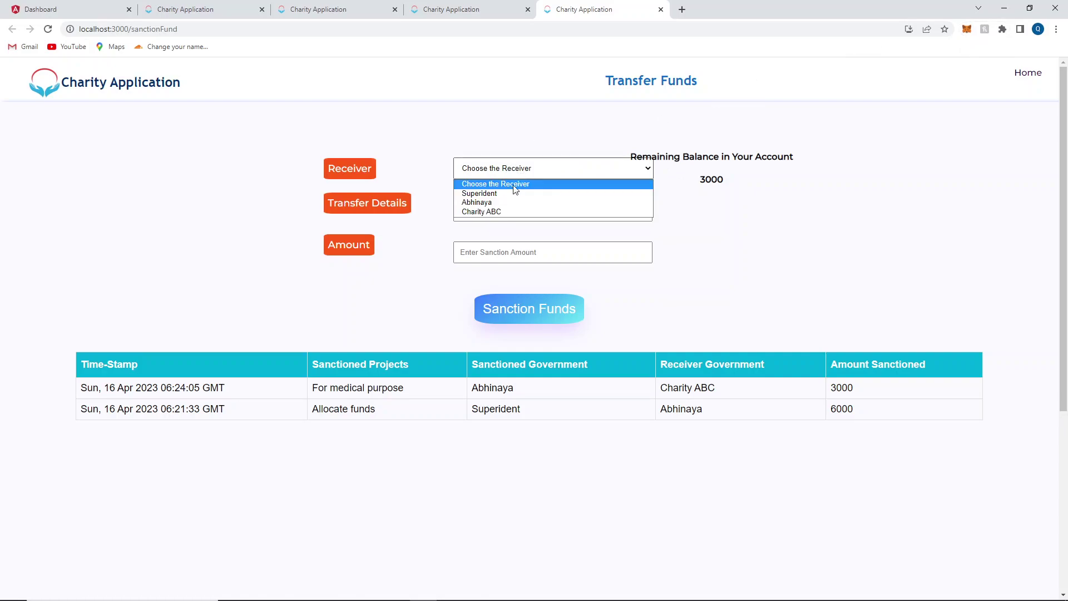
left_click(496, 211)
left_click(522, 211)
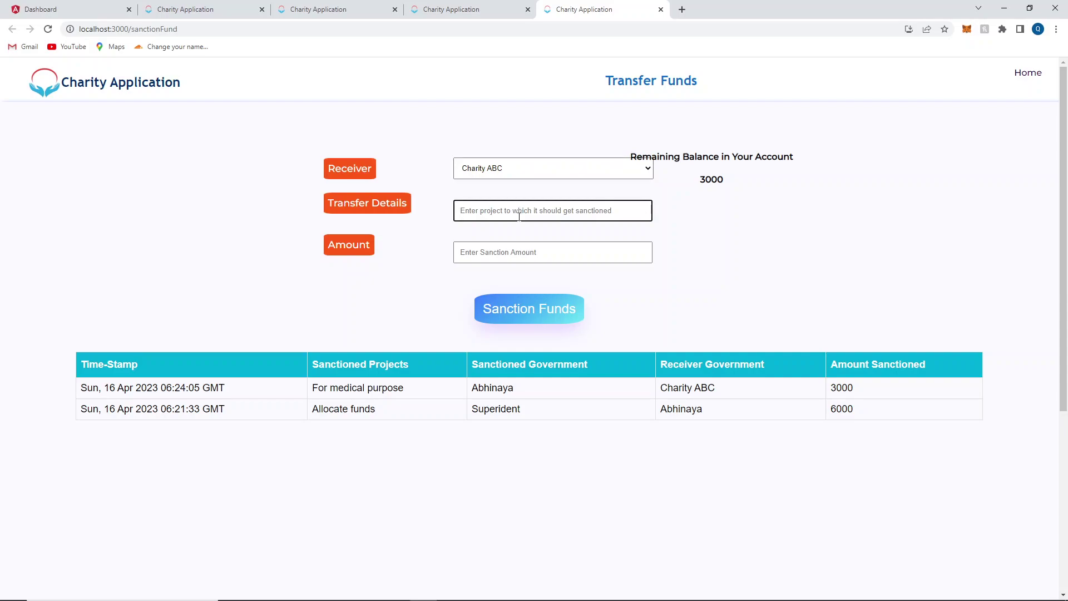
type("education")
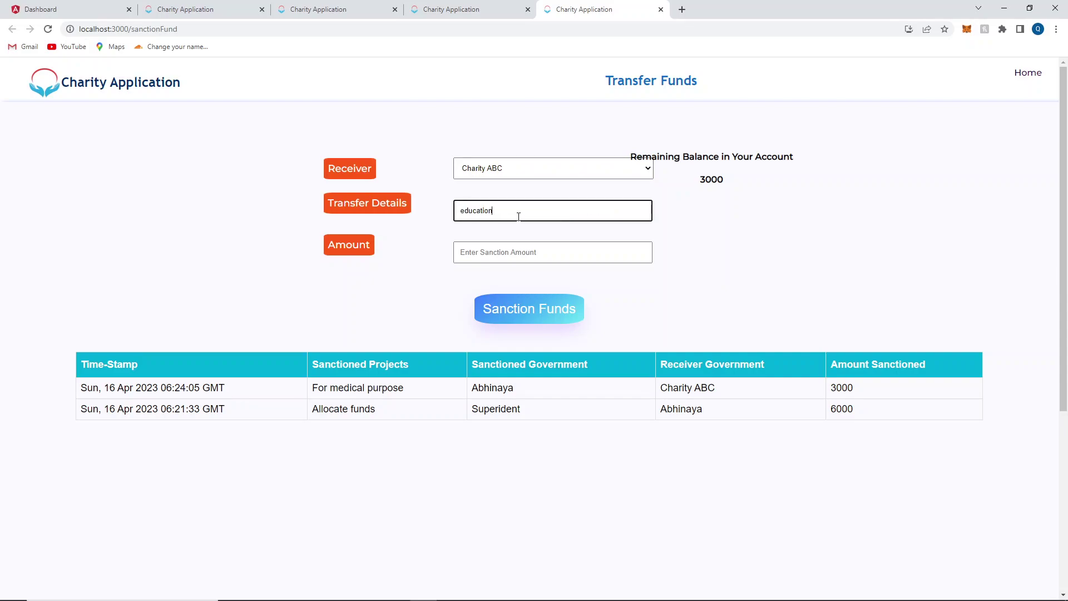
key("Tab")
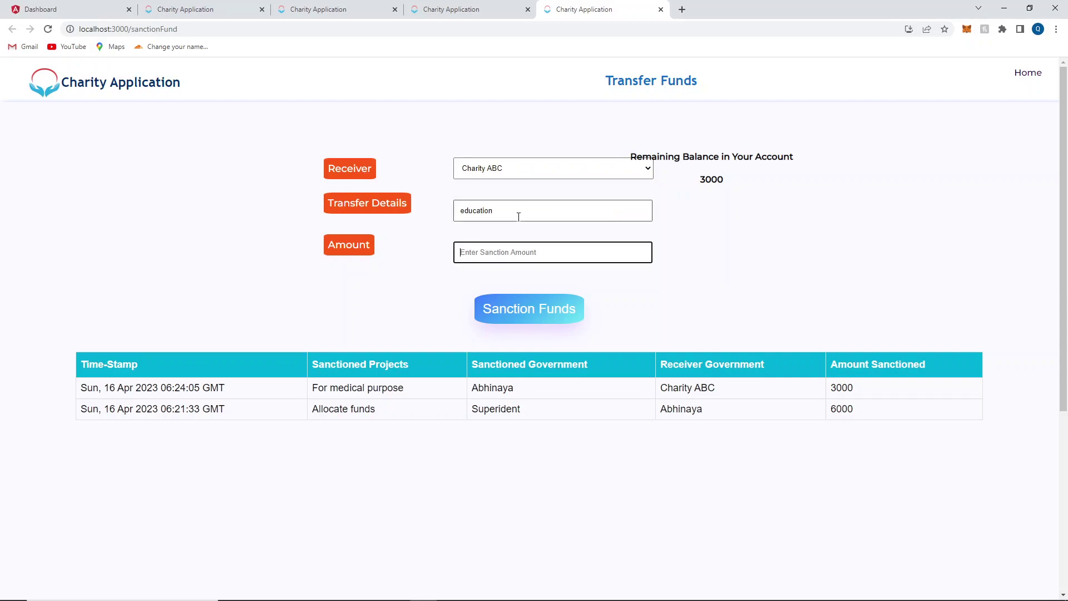
type("2000")
left_click(508, 310)
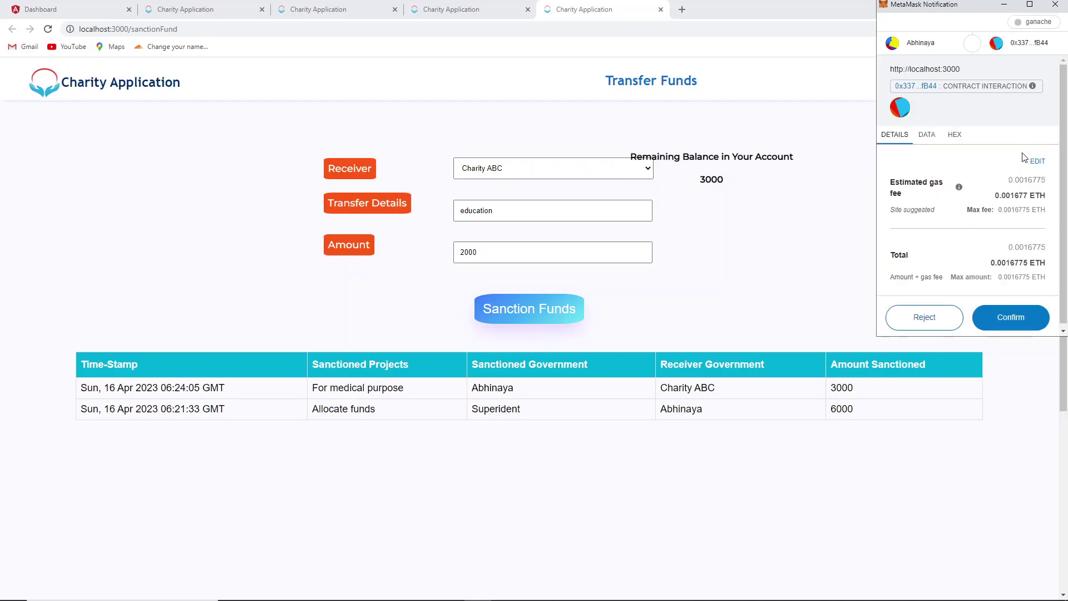
scroll(1006, 316, "down", 1)
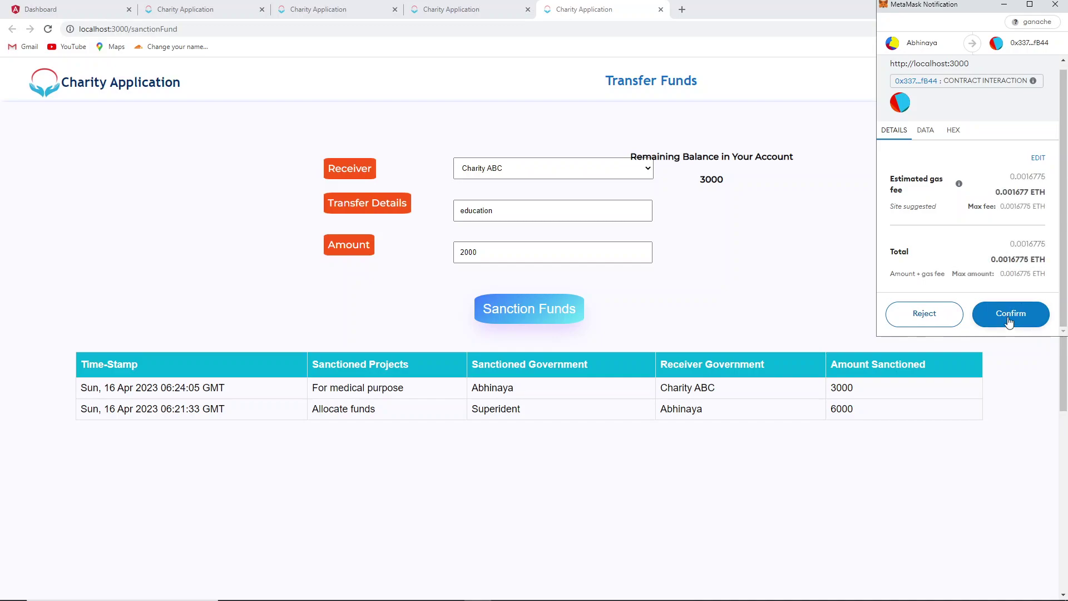
left_click(1009, 314)
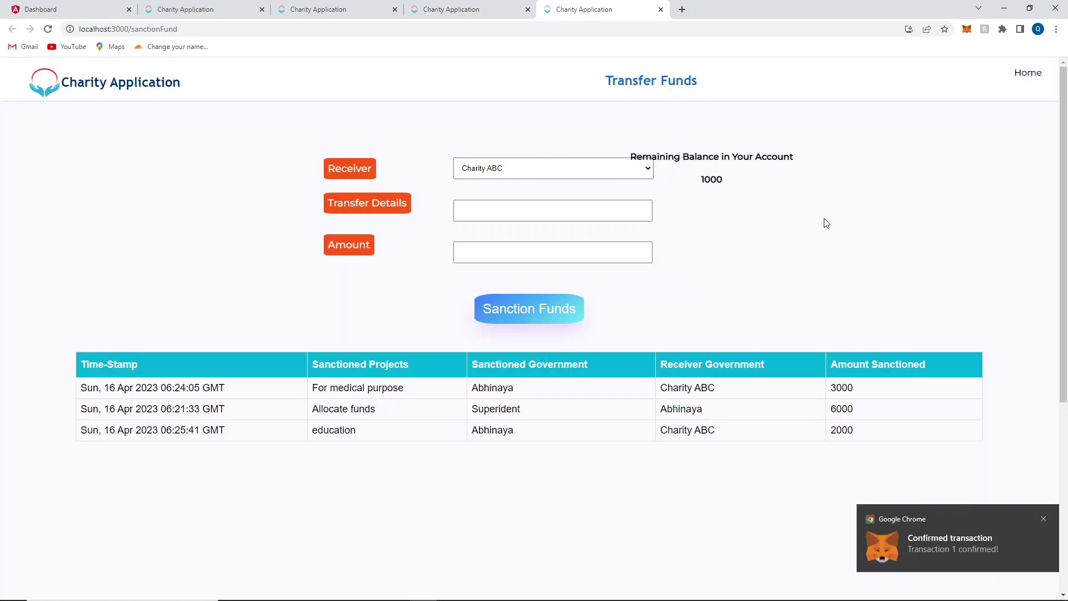
Step: Switch the MetaMask wallet to the Charity ABC account, dismissing the connect prompt and reminder
left_click(967, 29)
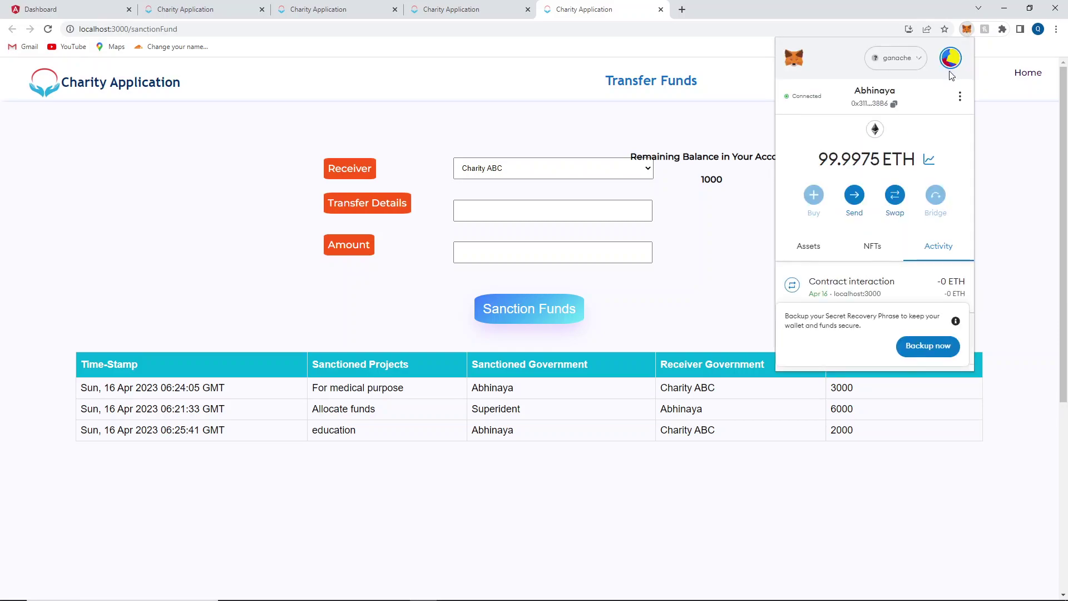
left_click(958, 64)
scroll(859, 162, "down", 1)
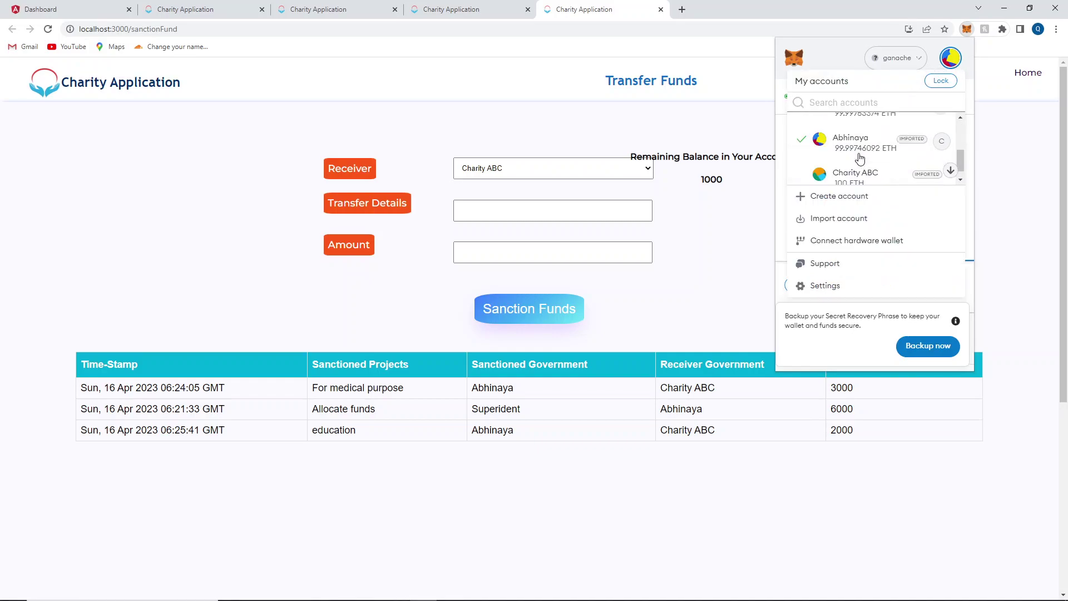
left_click(860, 171)
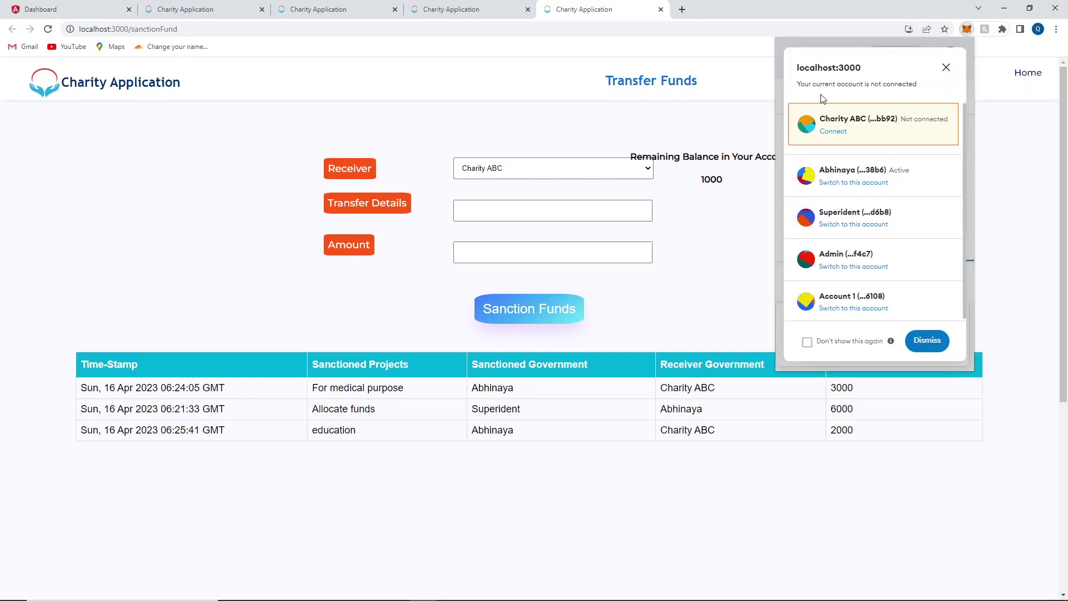
left_click(725, 134)
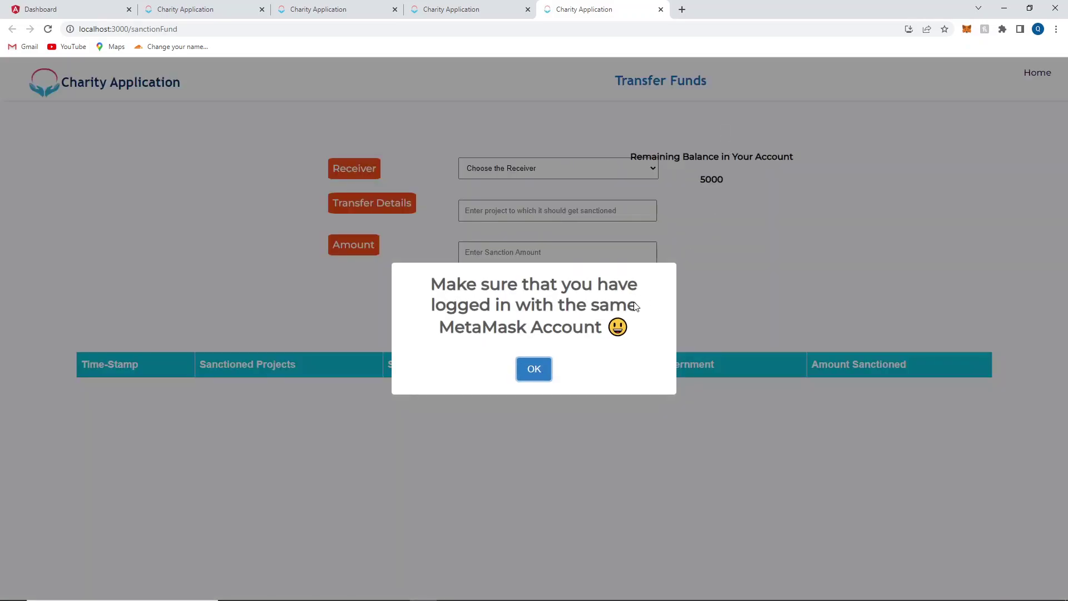
left_click(533, 369)
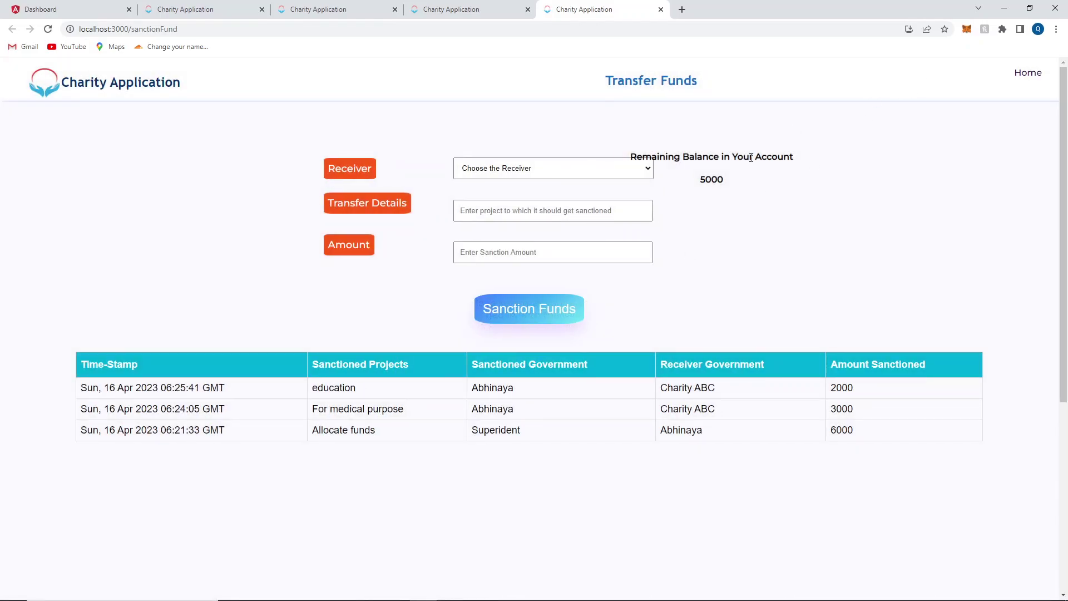
Step: Confirm Charity ABC's 5000 balance, then return to the Dashboard
double_click(716, 179)
left_click(818, 200)
left_click(77, 8)
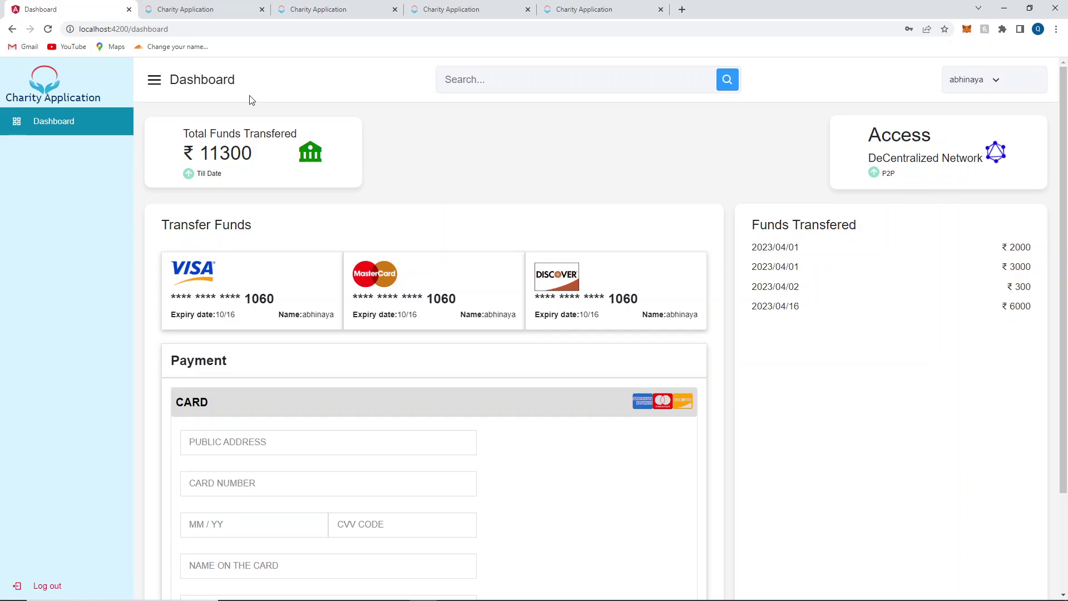